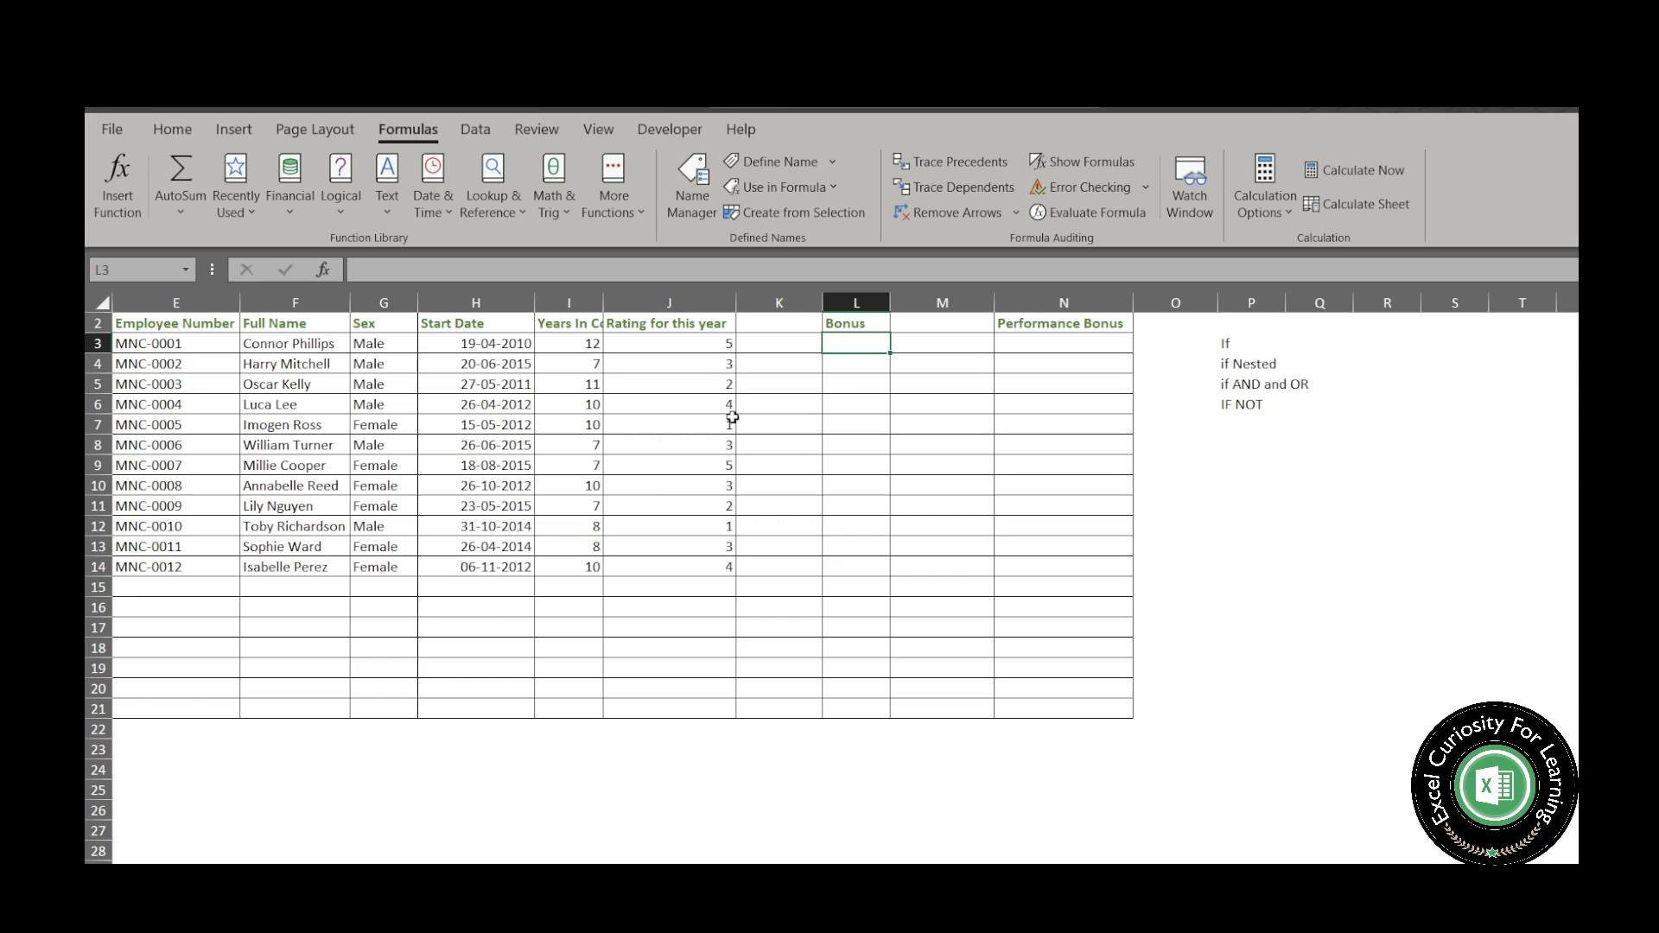
click(707, 385)
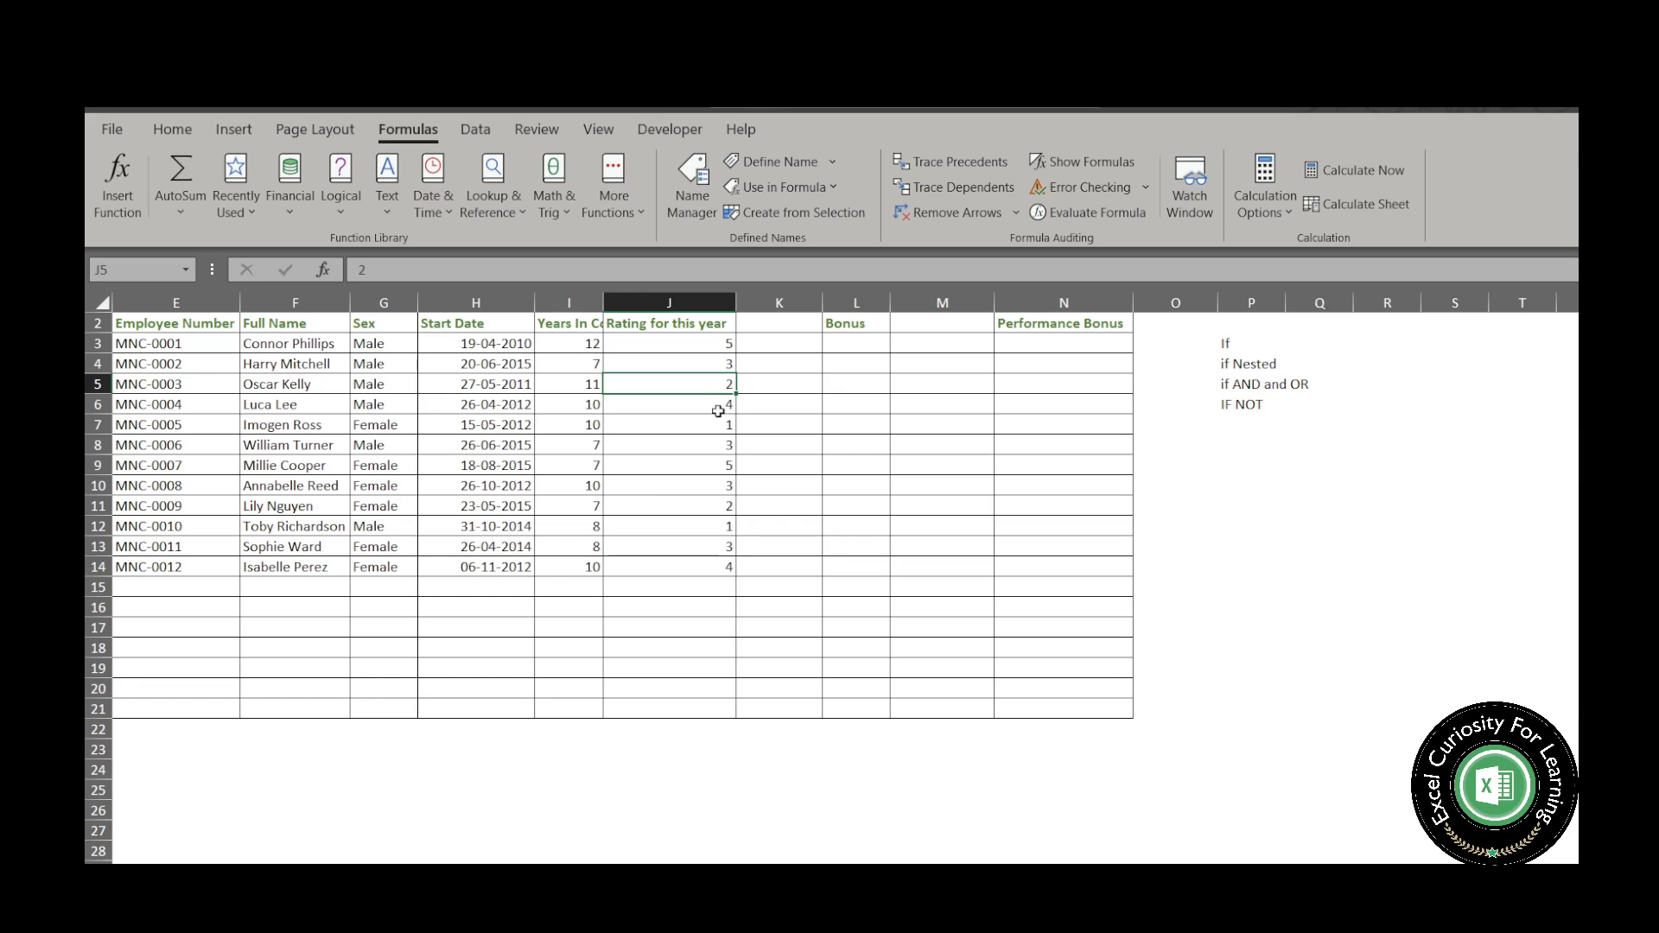
click(715, 406)
click(720, 431)
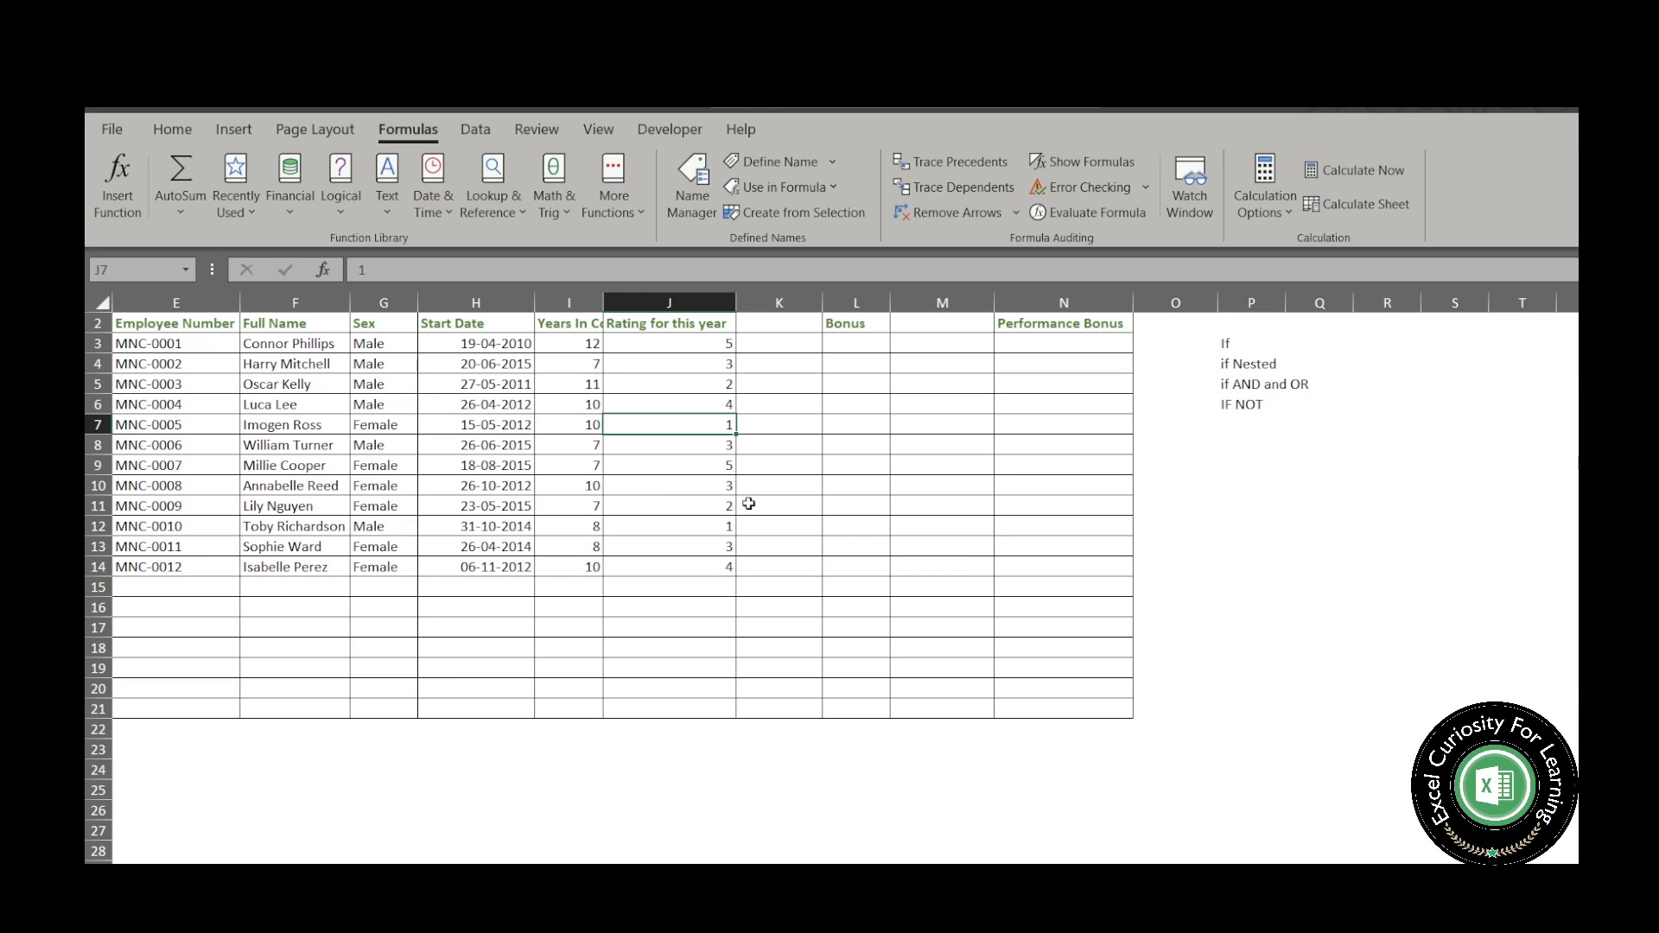
click(855, 343)
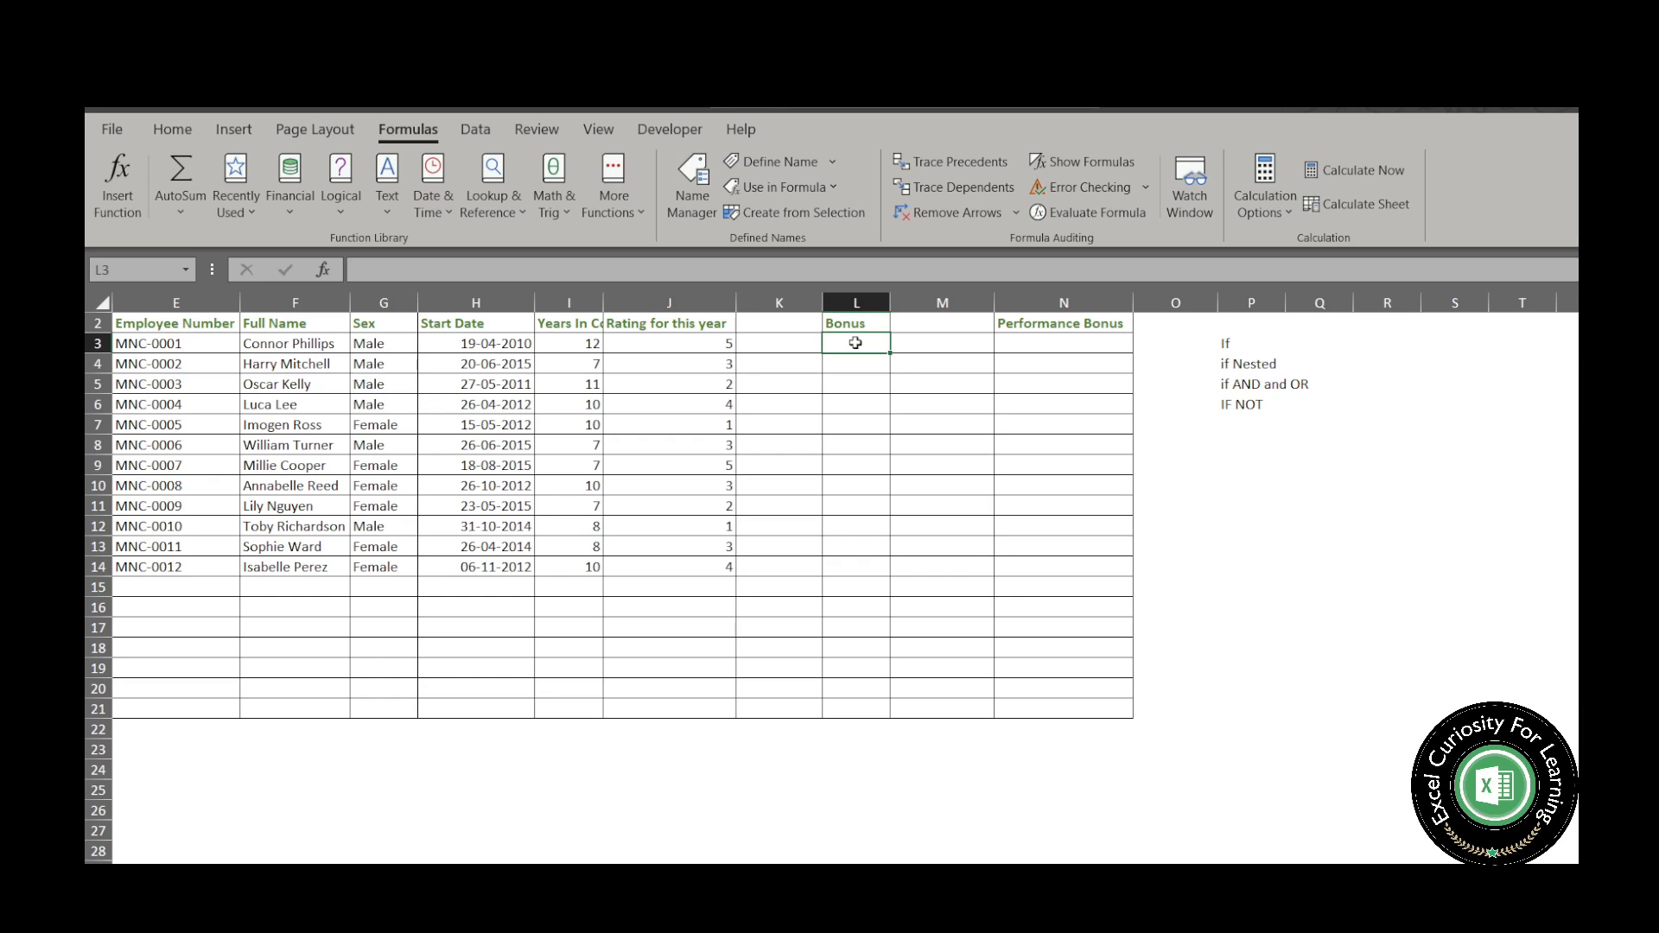
text(=)
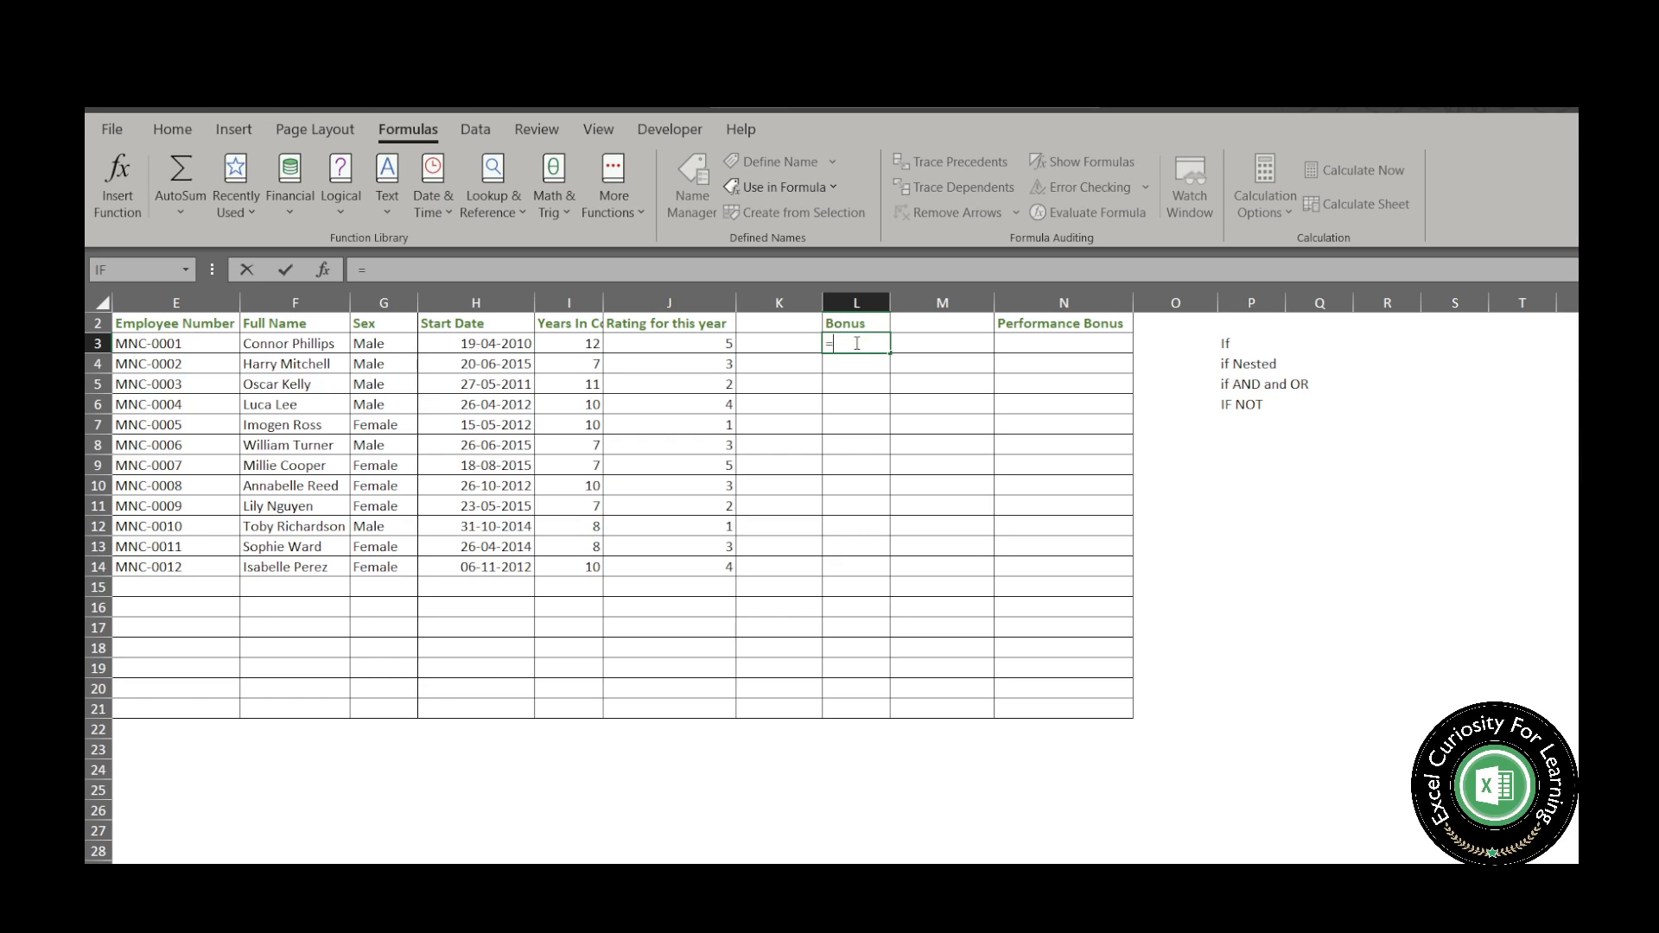
text(IF()
key(Escape)
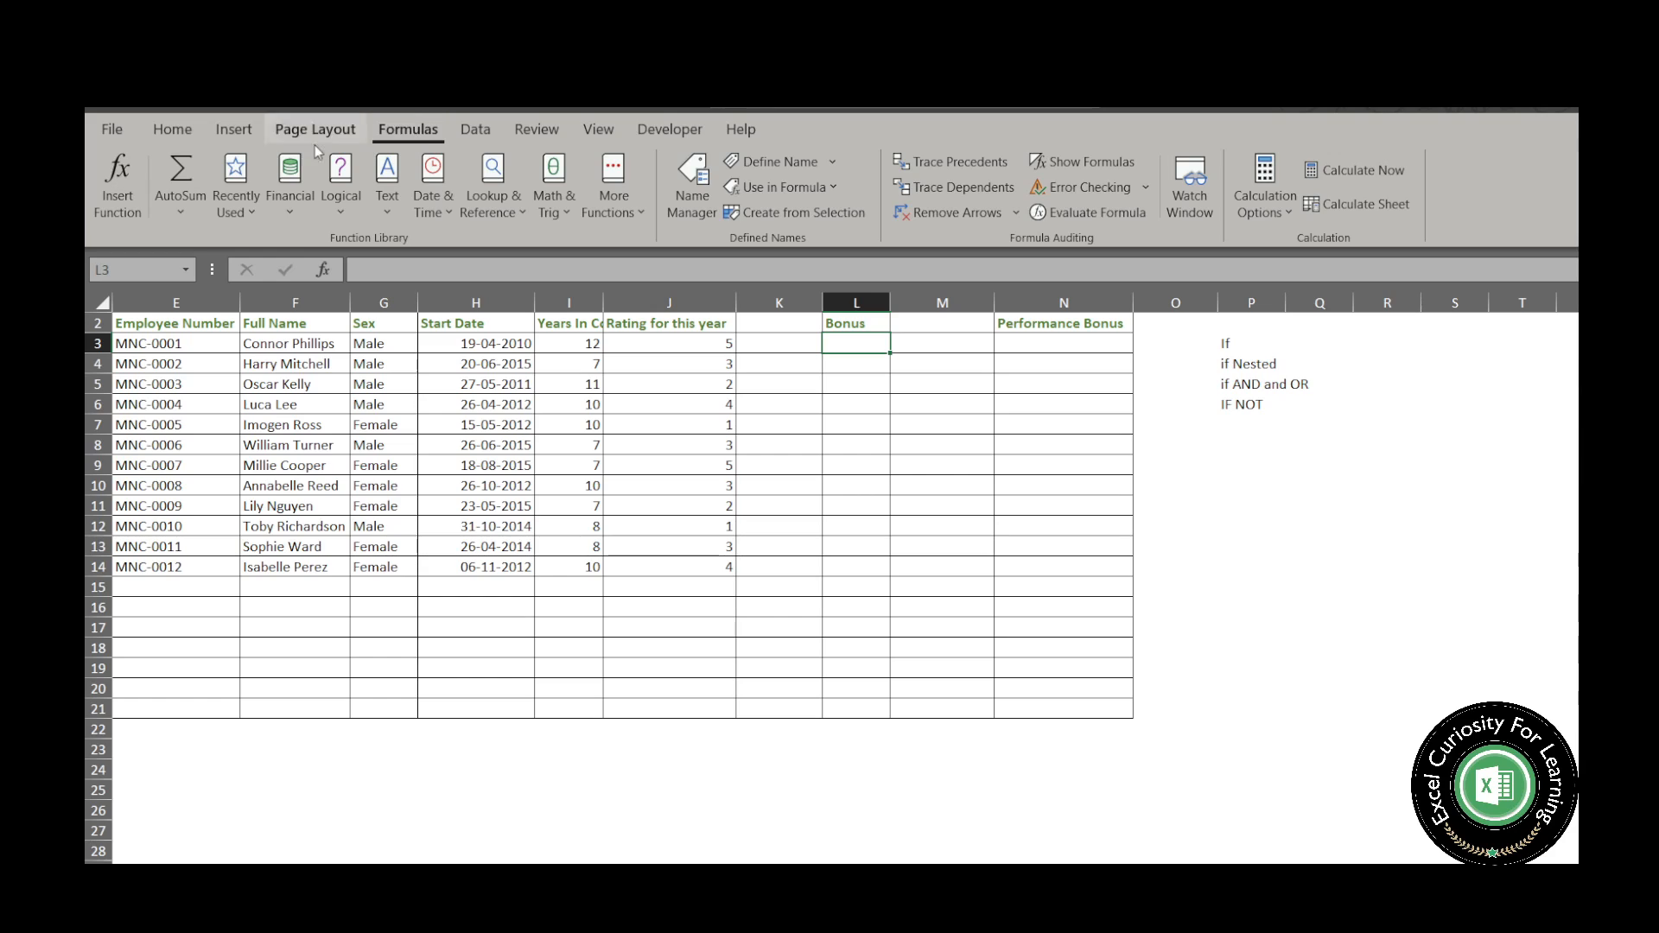
- Insert the logical IF function in L3 with the test J3>3 and 3000 as the value if true
click(177, 130)
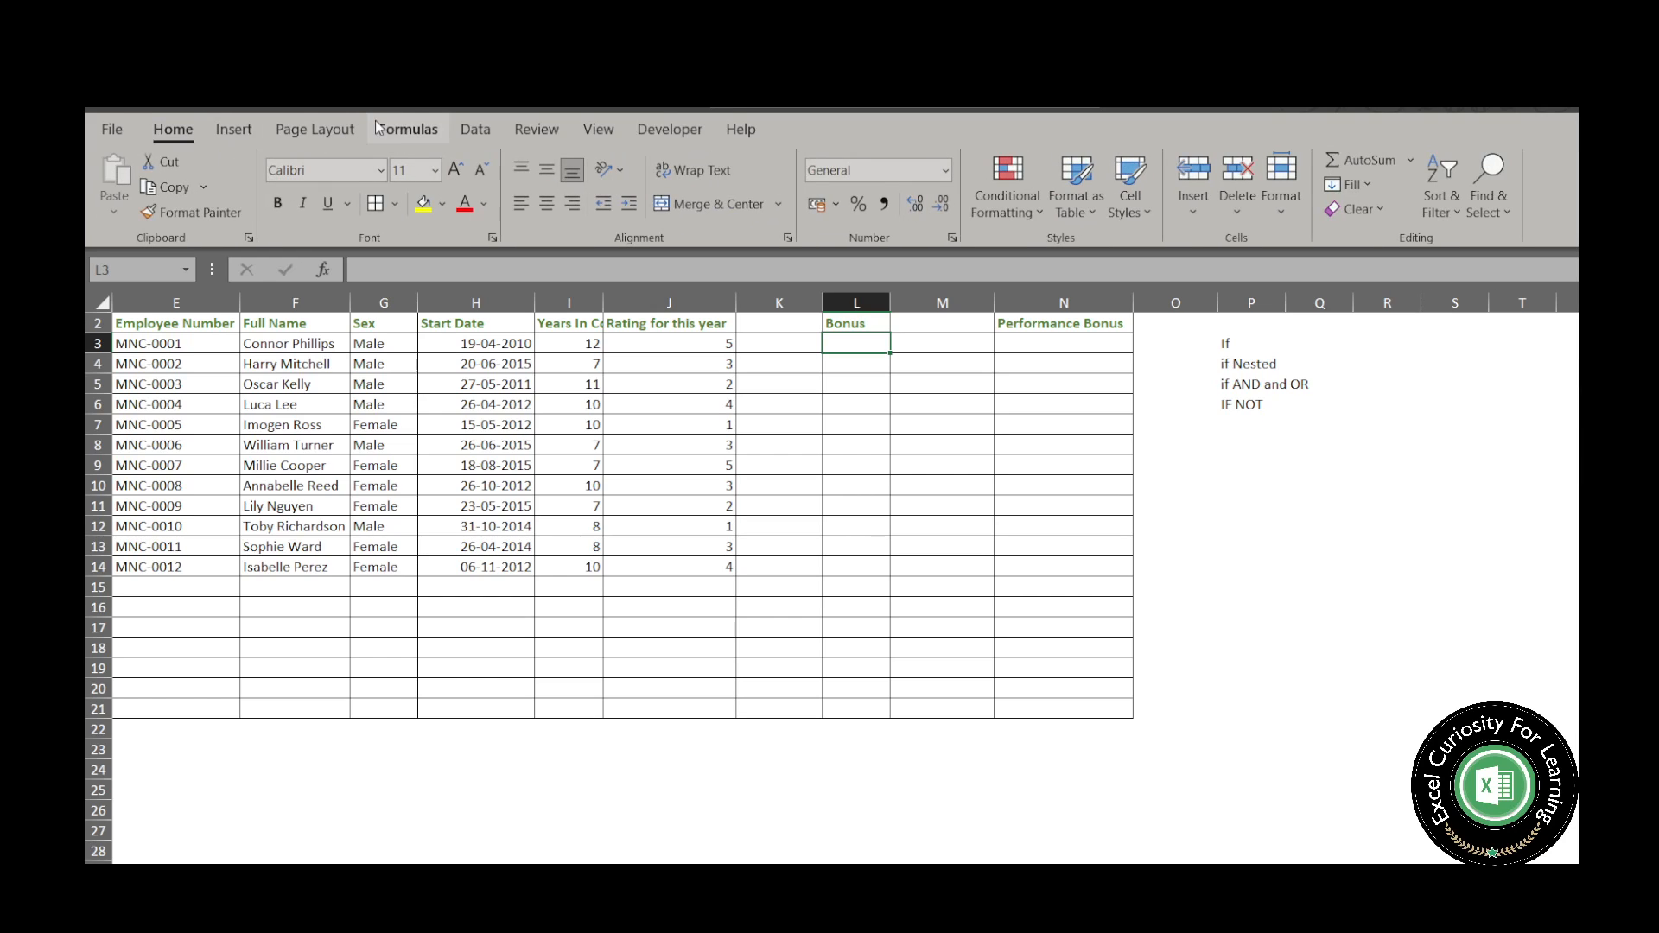
click(408, 130)
click(339, 215)
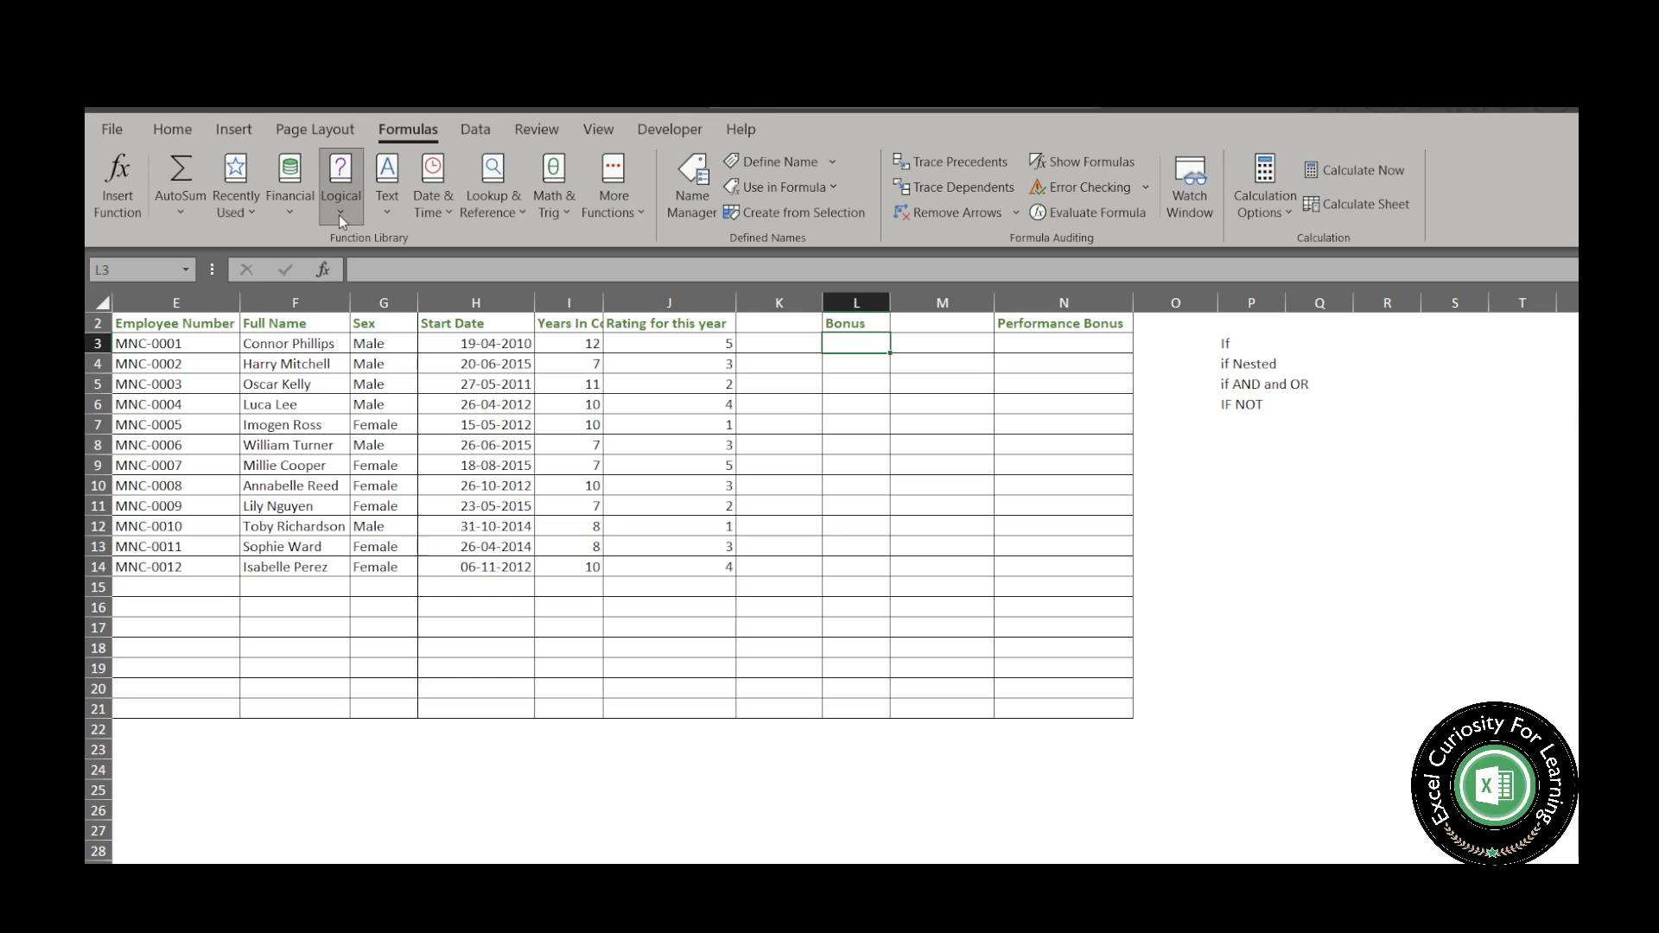
click(373, 302)
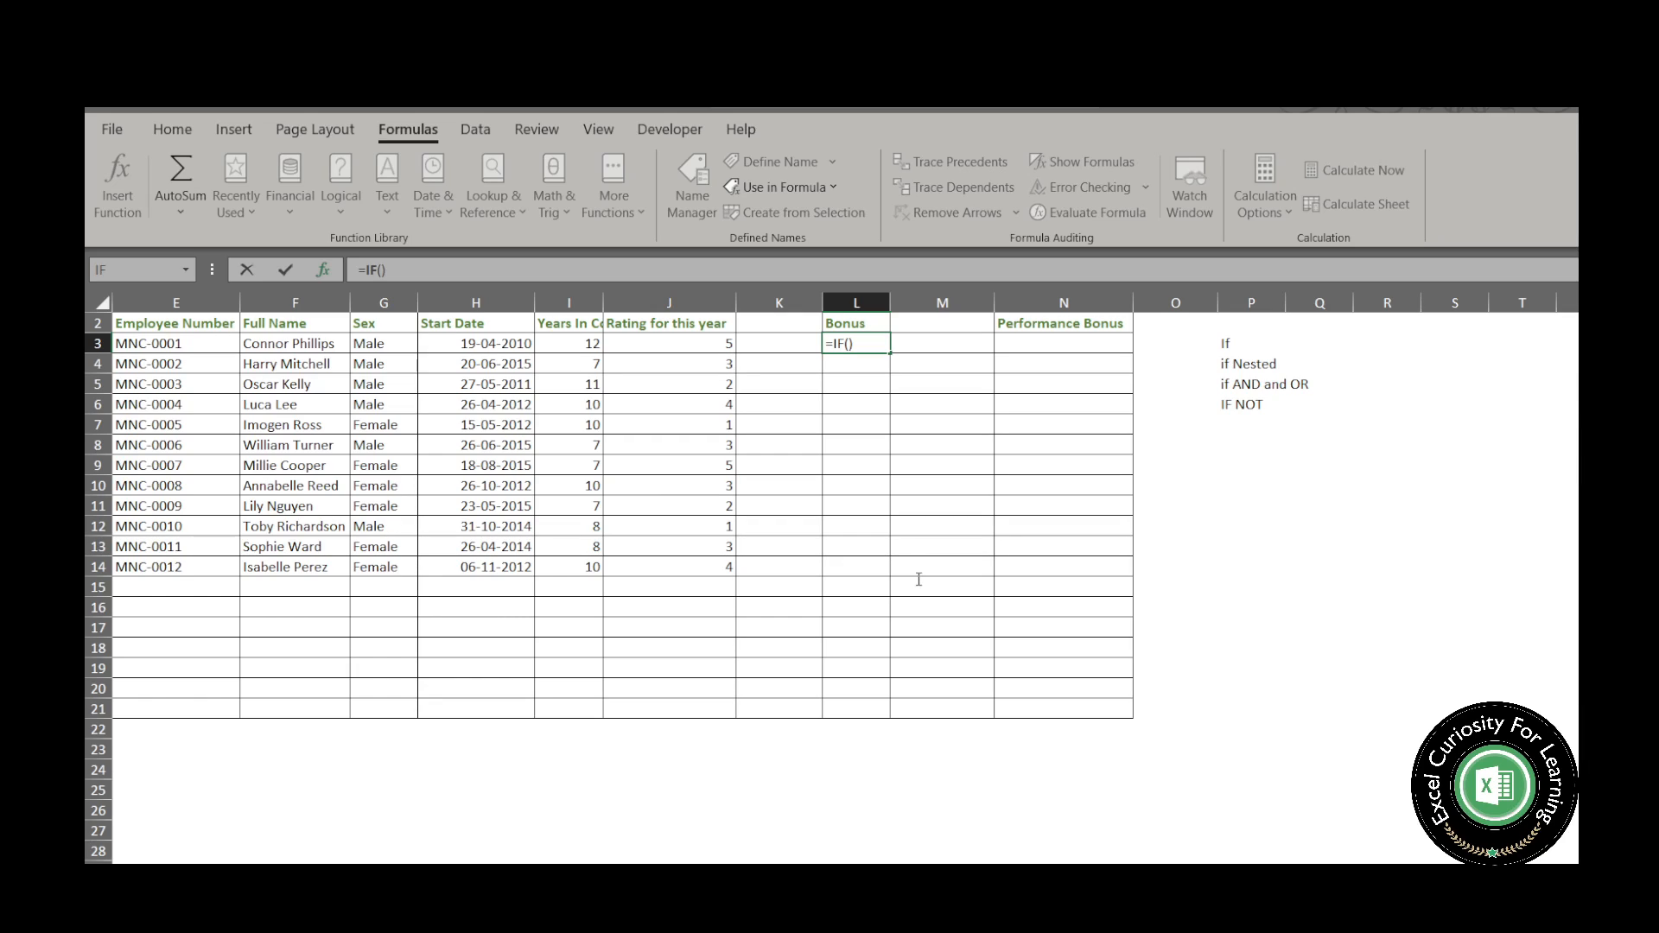
click(720, 342)
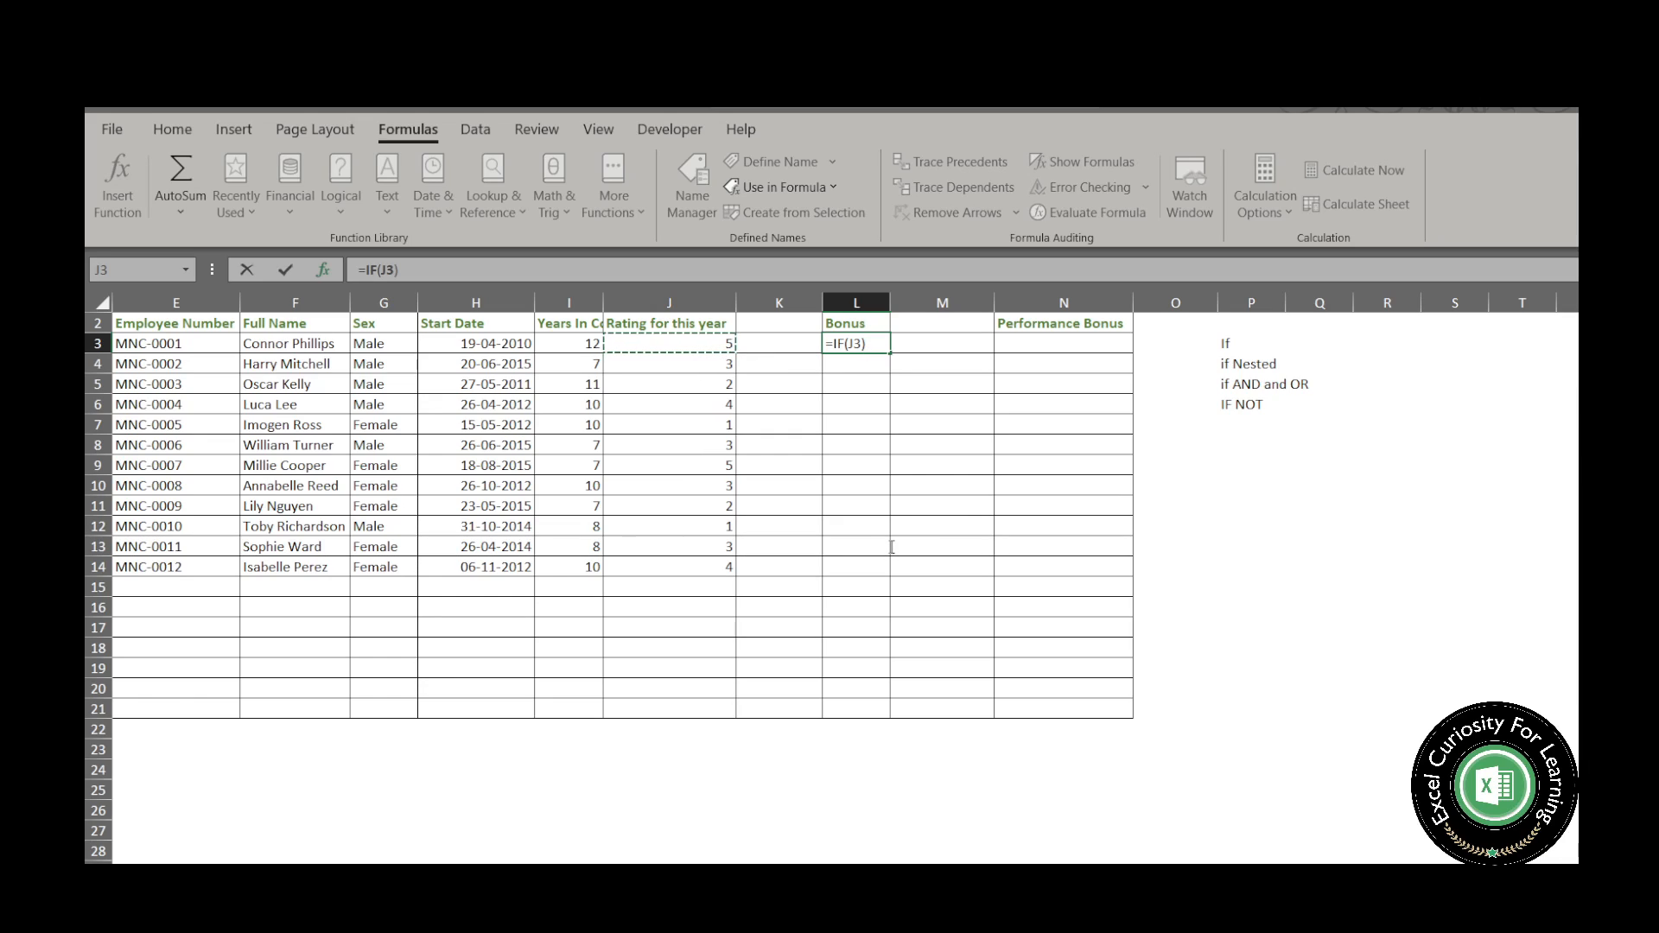
text(>3)
text(,3000)
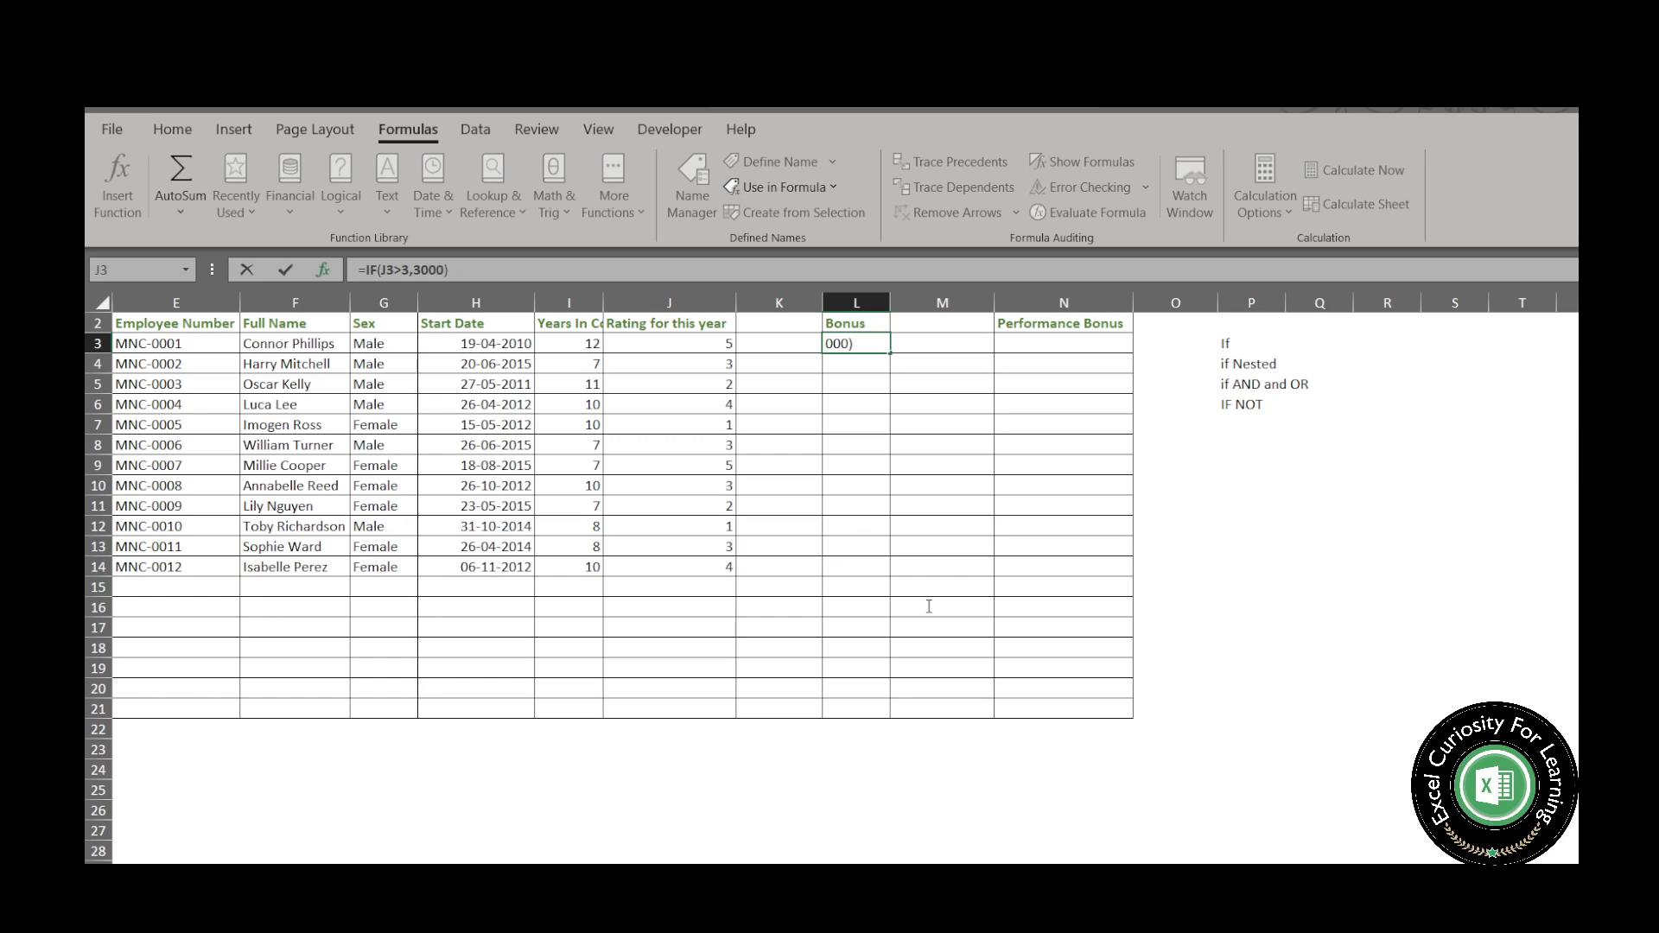
- Complete the IF formula in L3 with "No Bonus" as the value if false and fill it down to L14
text(,")
text(")
text(No Bo)
text(nus)
key(BackSpace)
key(BackSpace)
key(BackSpace)
key(BackSpace)
key(BackSpace)
text(Bonus)
key(ctrl+Return)
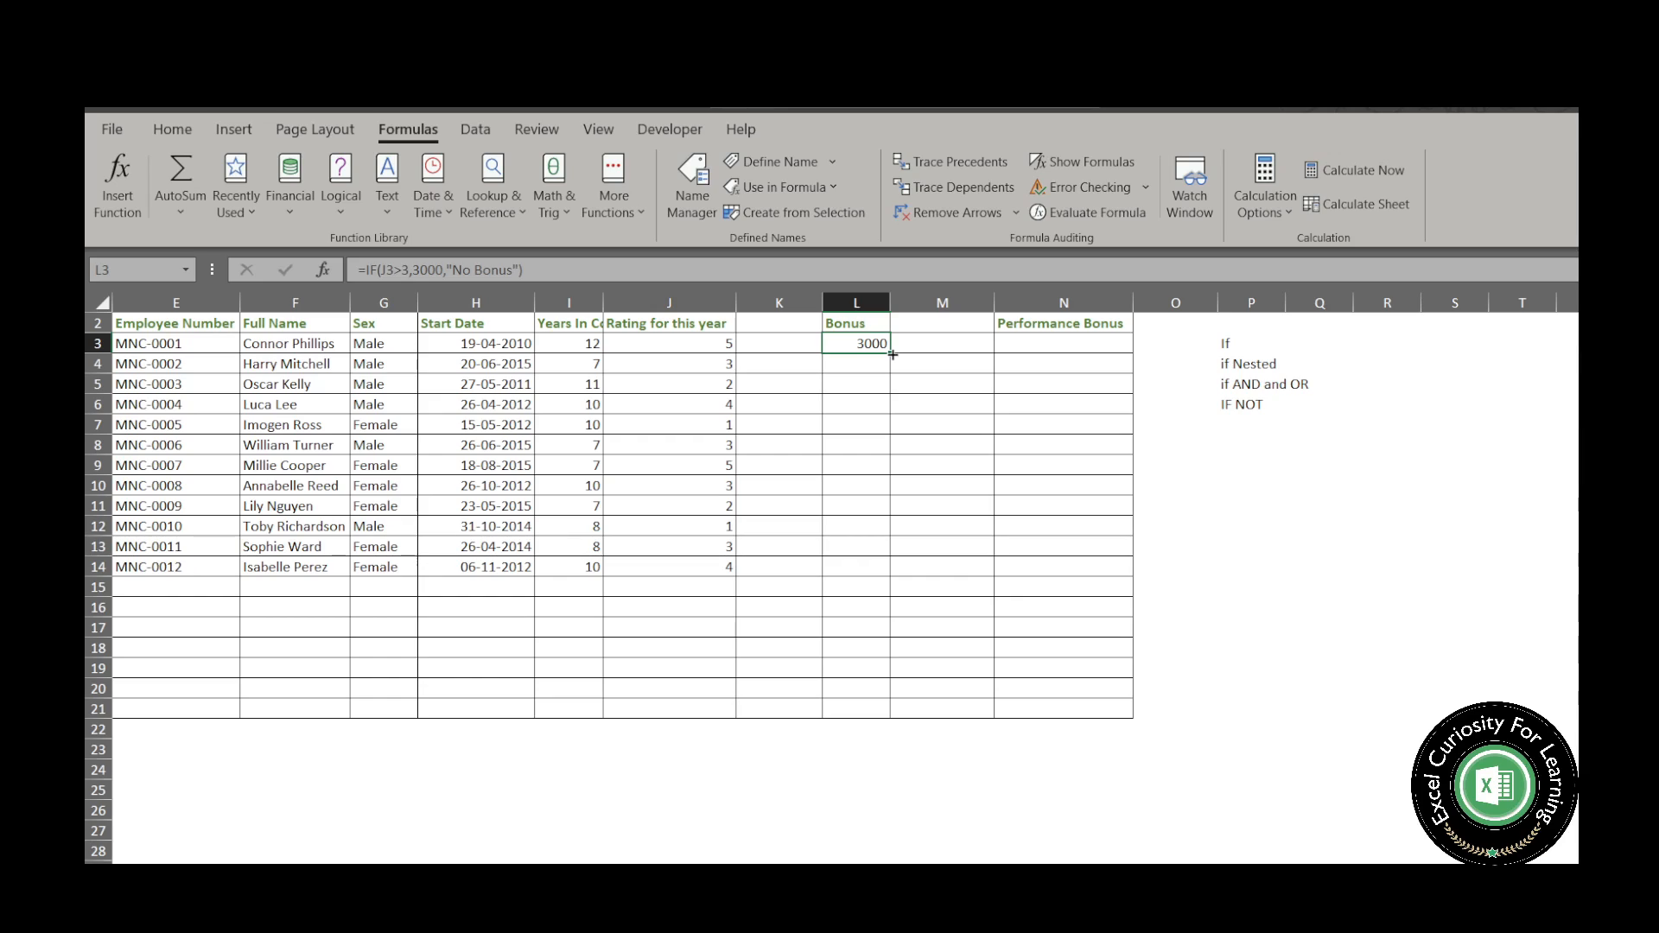
drag(892, 355, 894, 570)
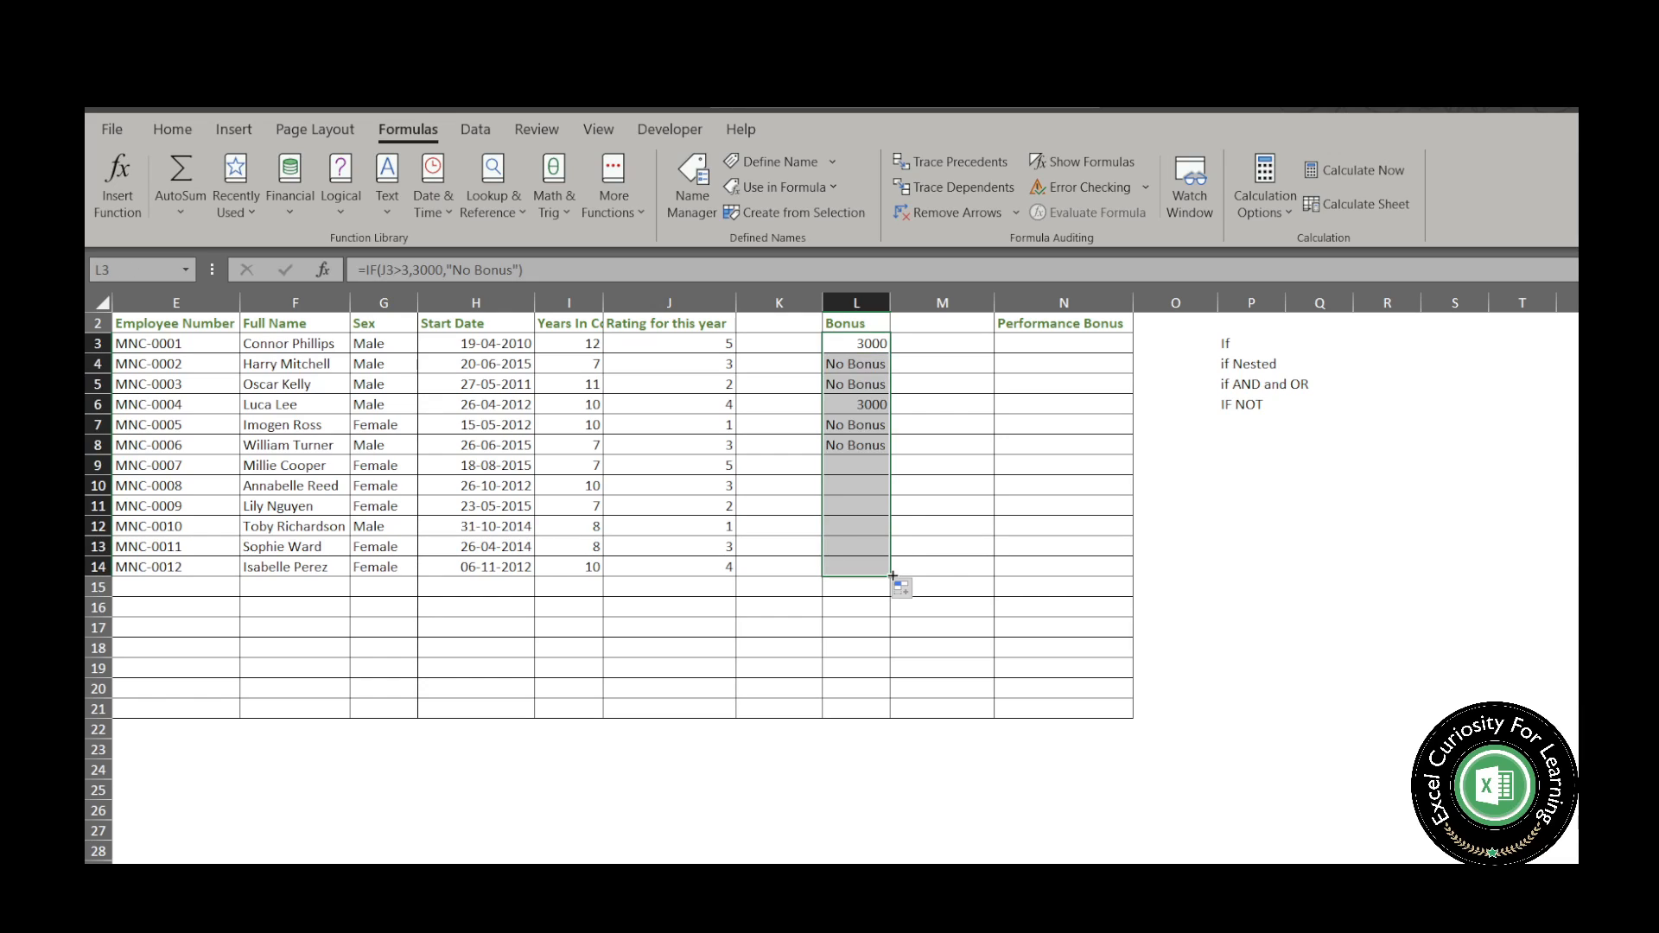
click(863, 408)
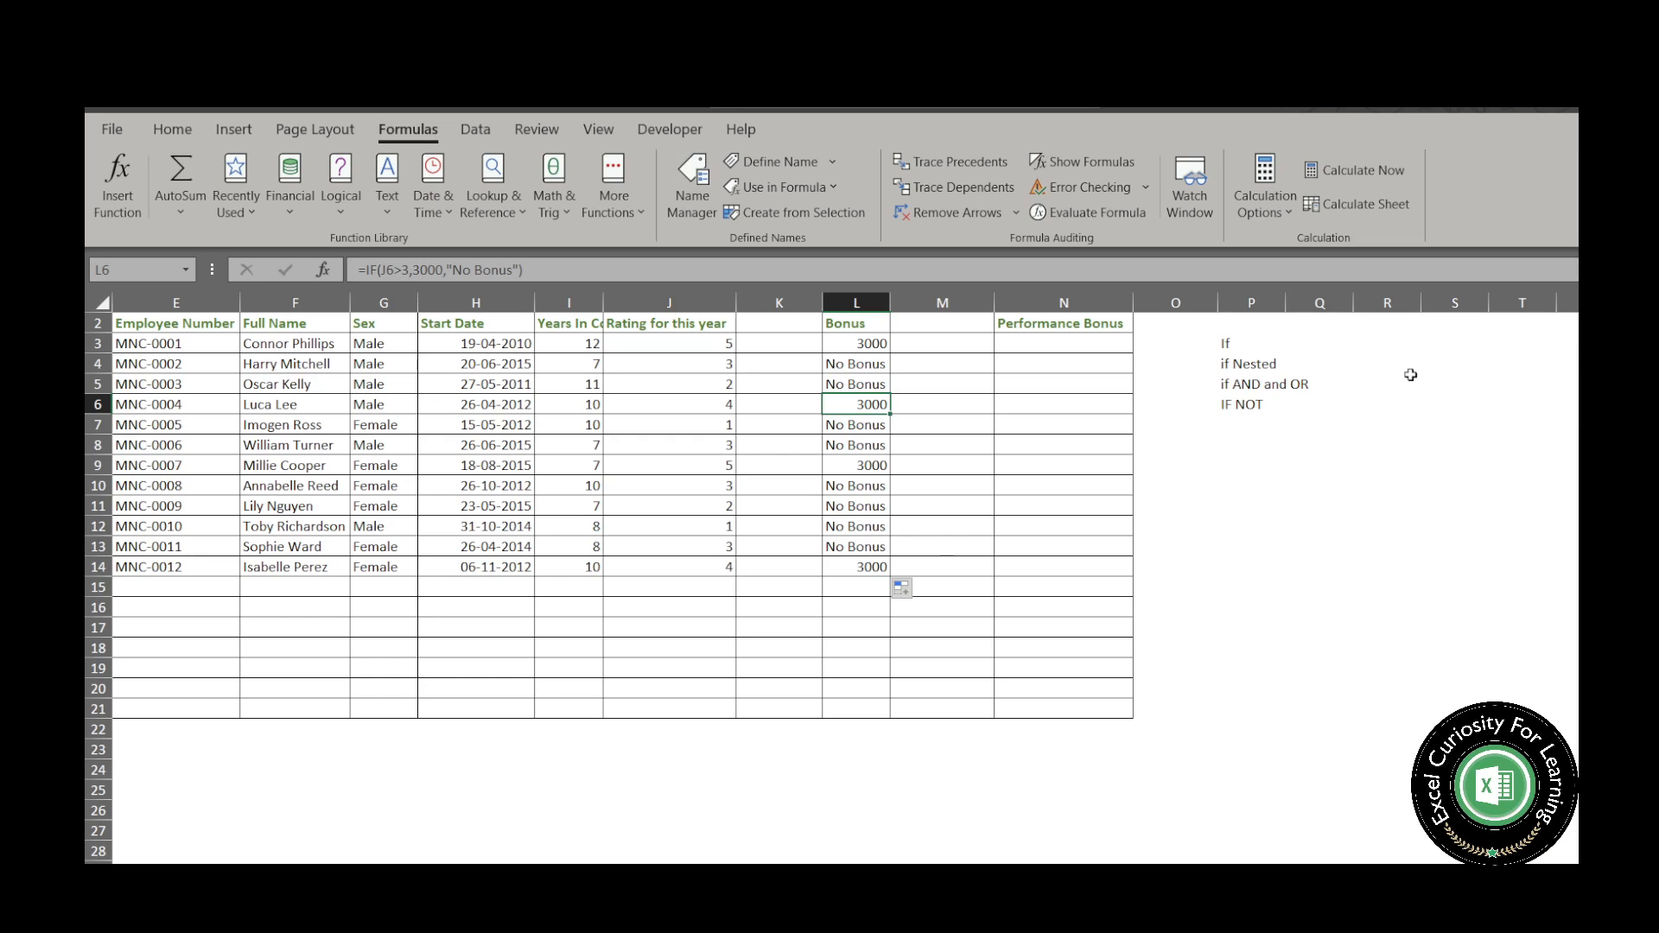
- Clear the Bonus column results in cells L3 to L15
click(853, 350)
drag(853, 352, 879, 592)
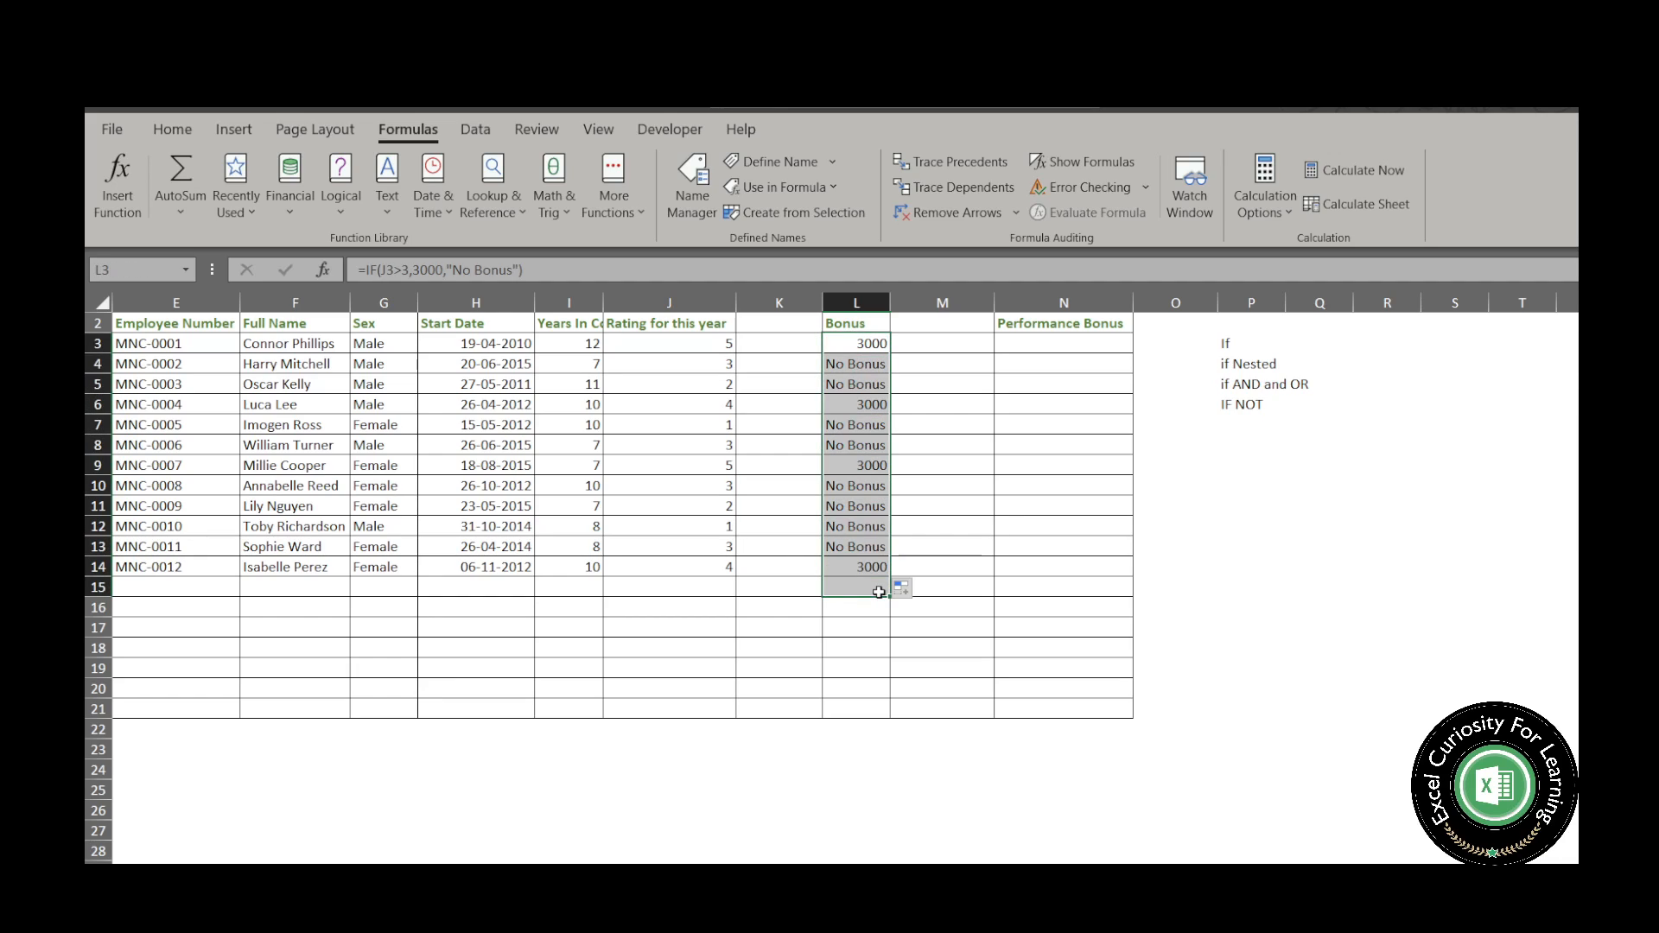
key(Delete)
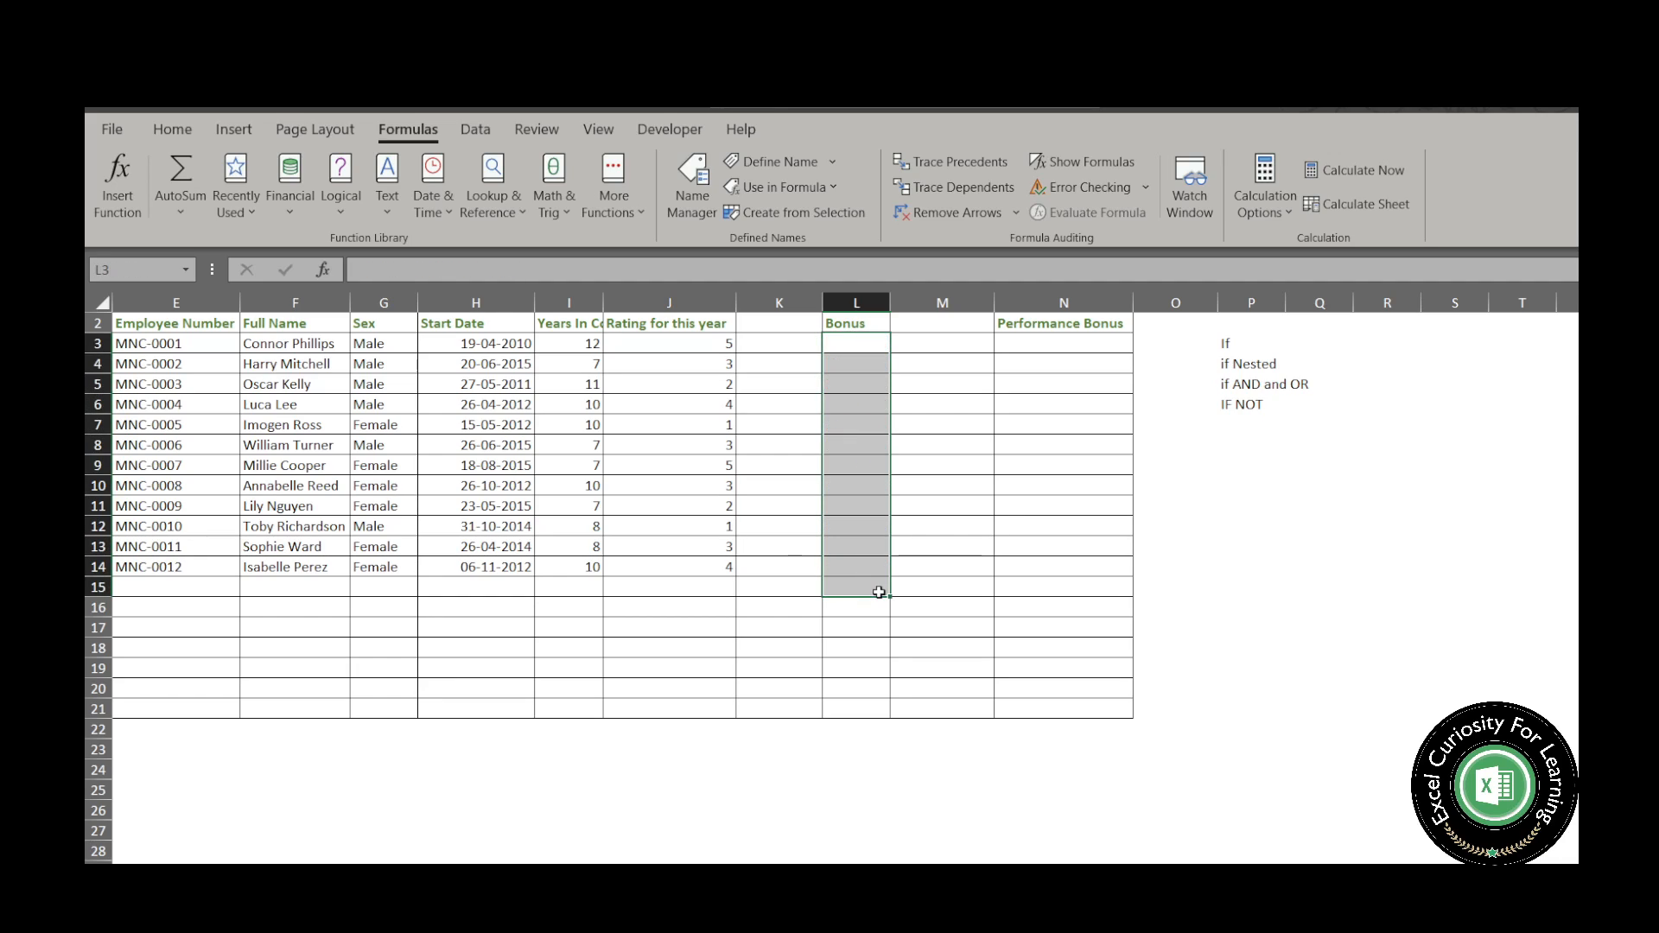
click(1245, 365)
- Begin a nested IF formula in L3 that returns 3000 when J3>3 and opens a second IF as its false value
click(842, 341)
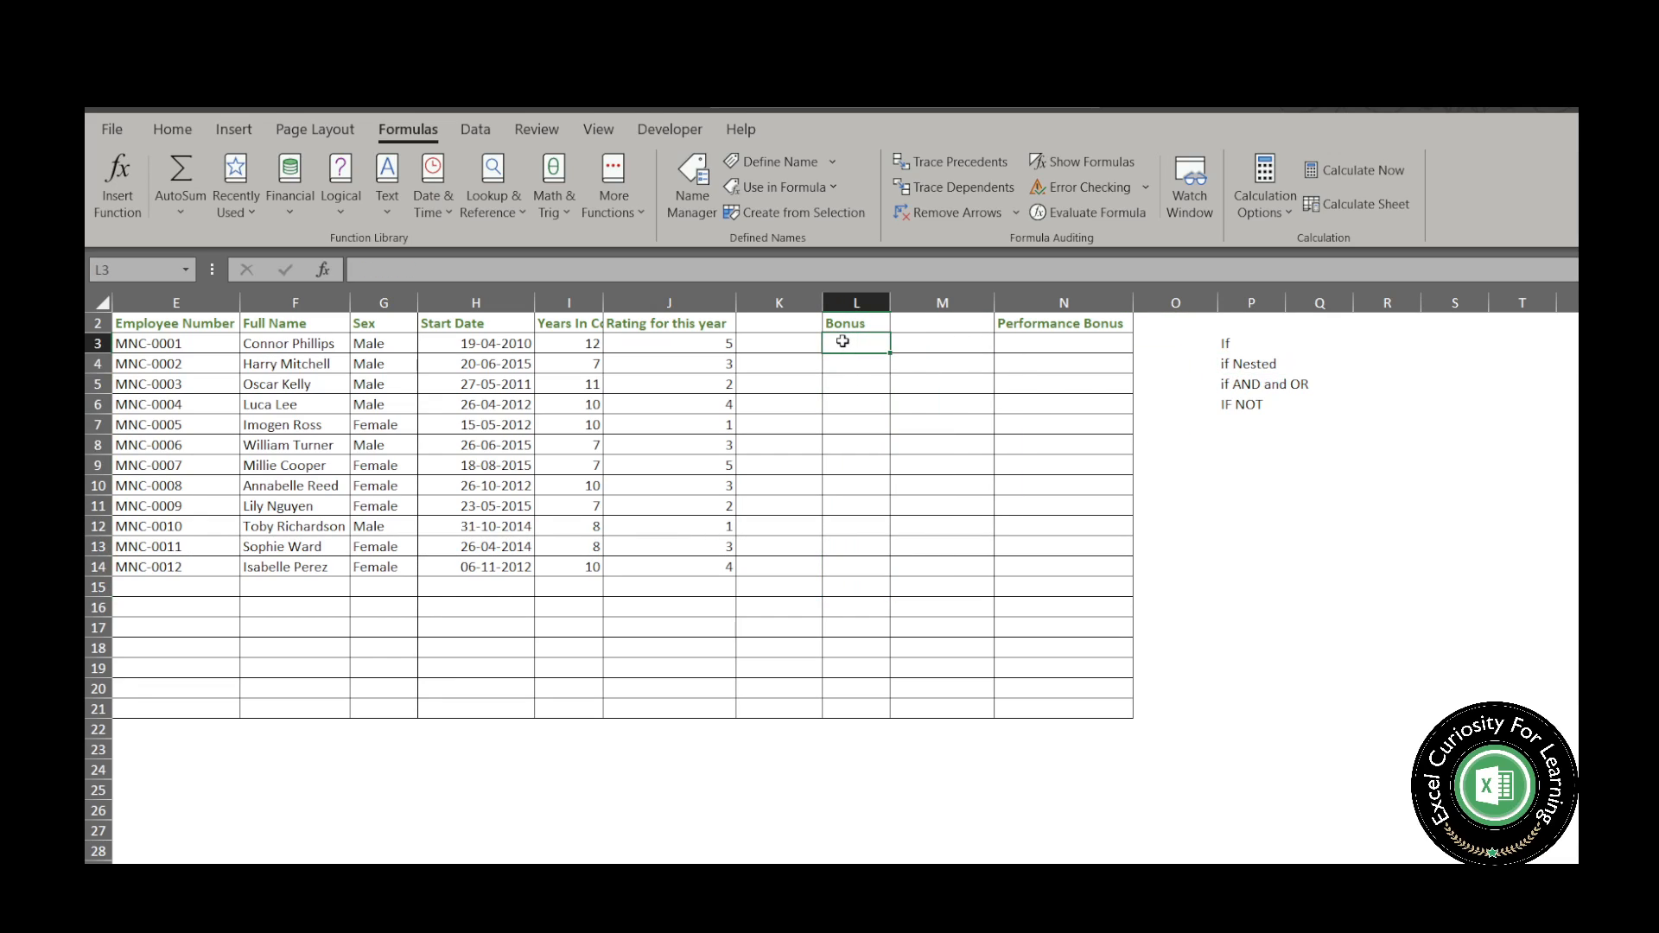
text(=)
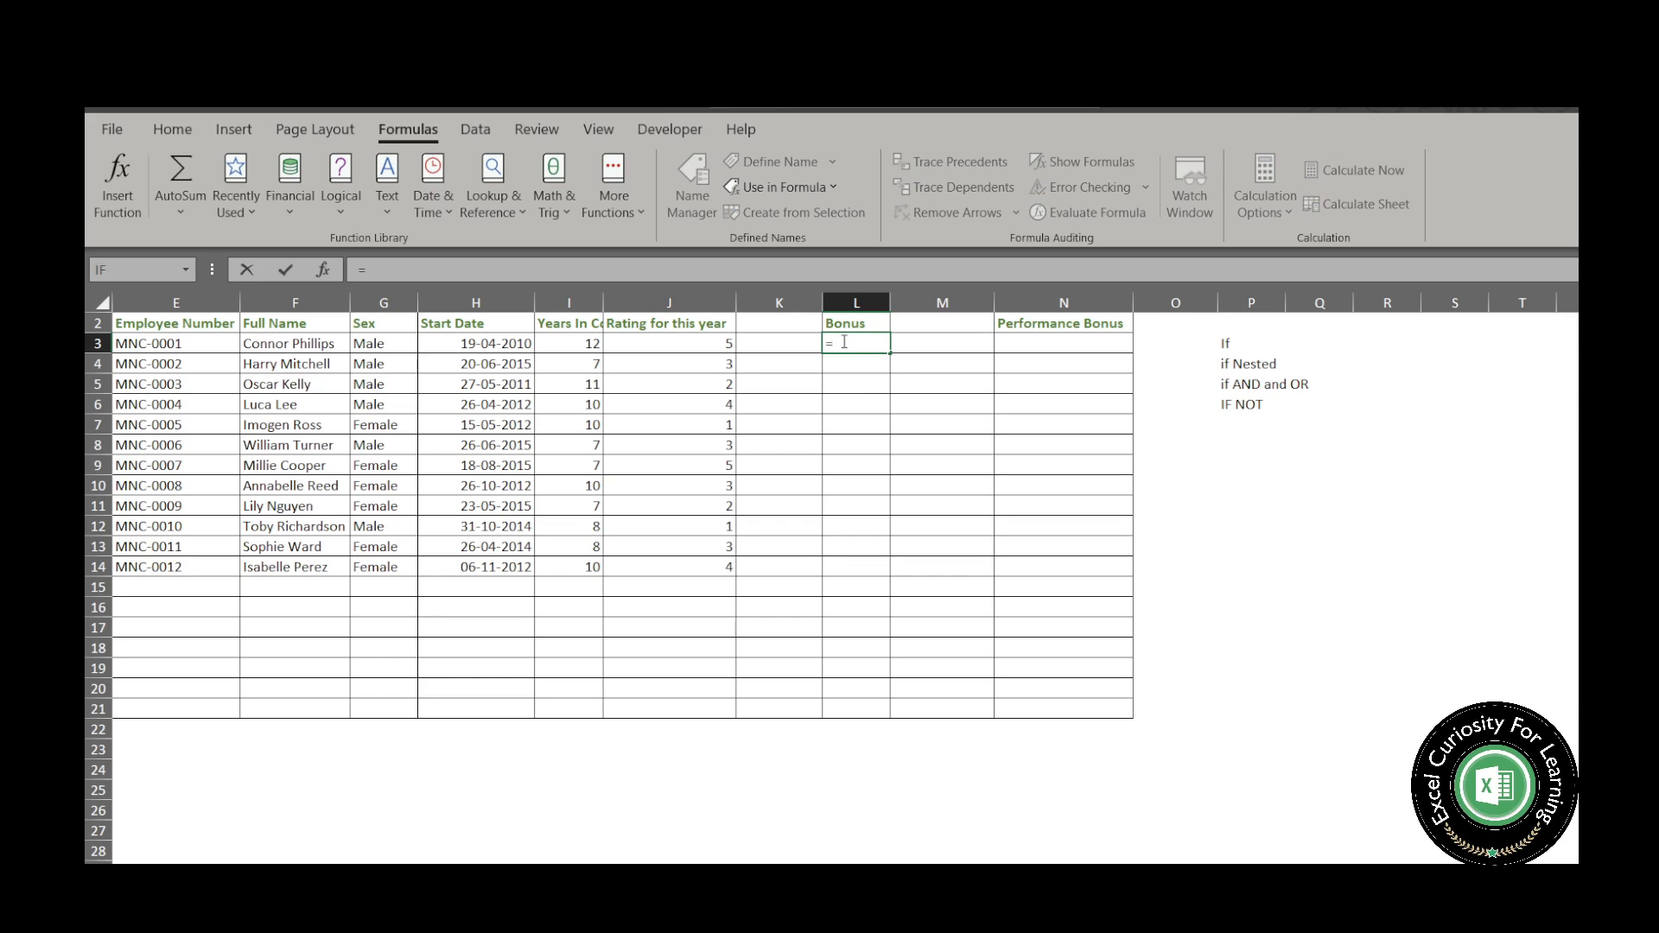
text(if)
key(Tab)
click(697, 350)
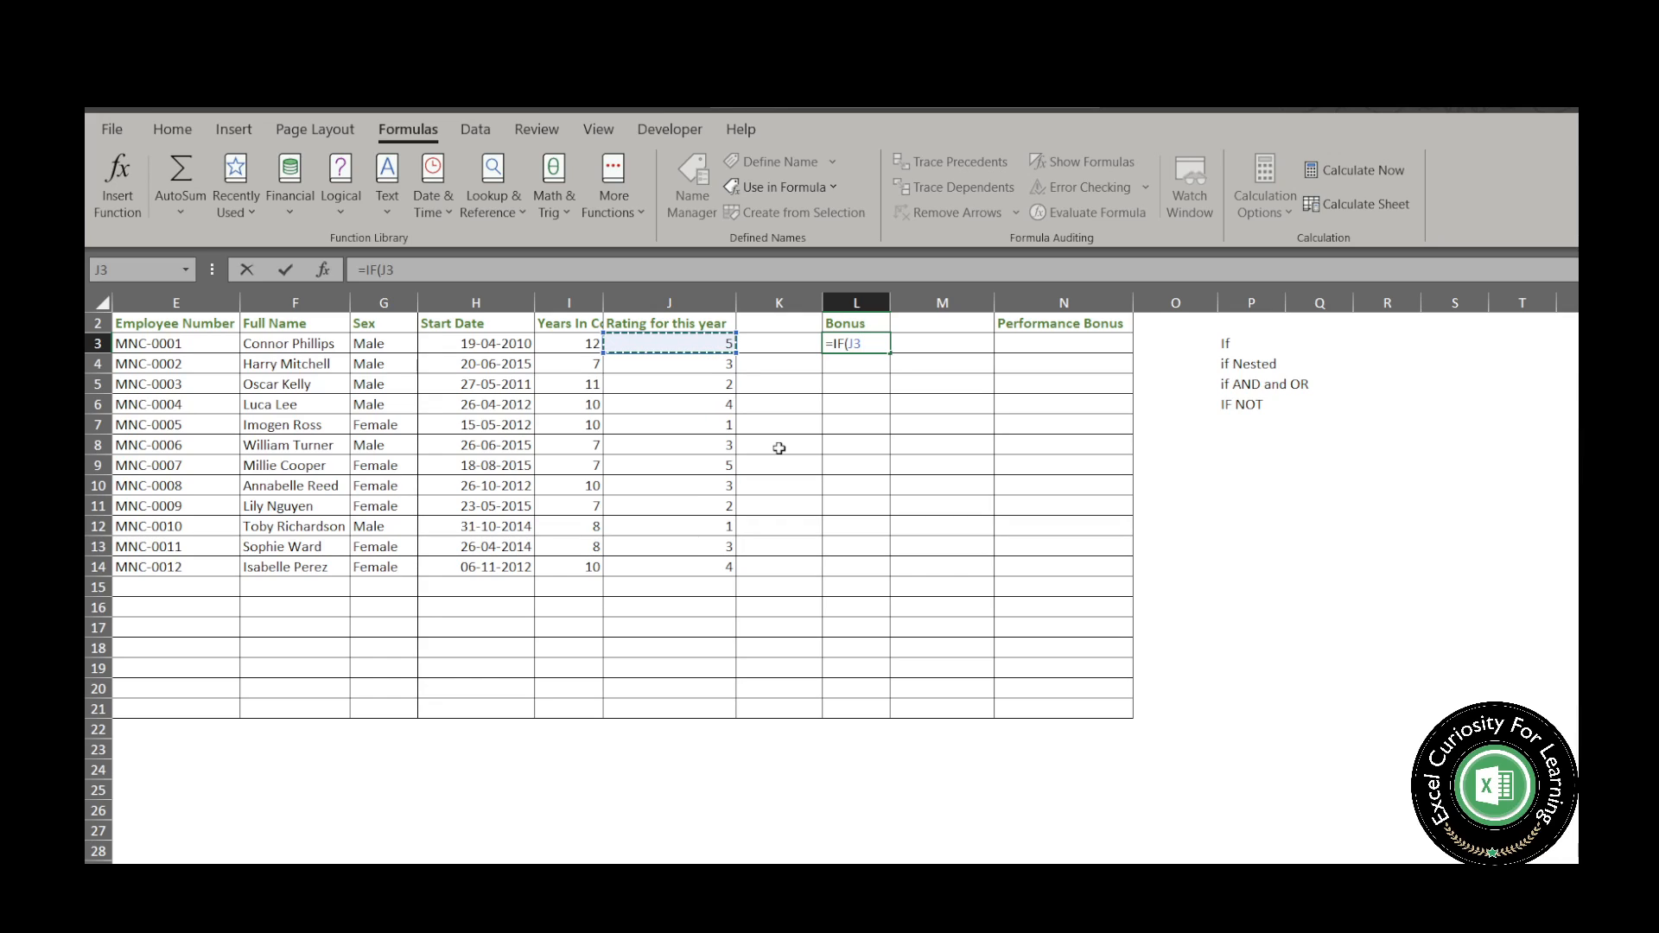
text(>3,3000,)
text(IF()
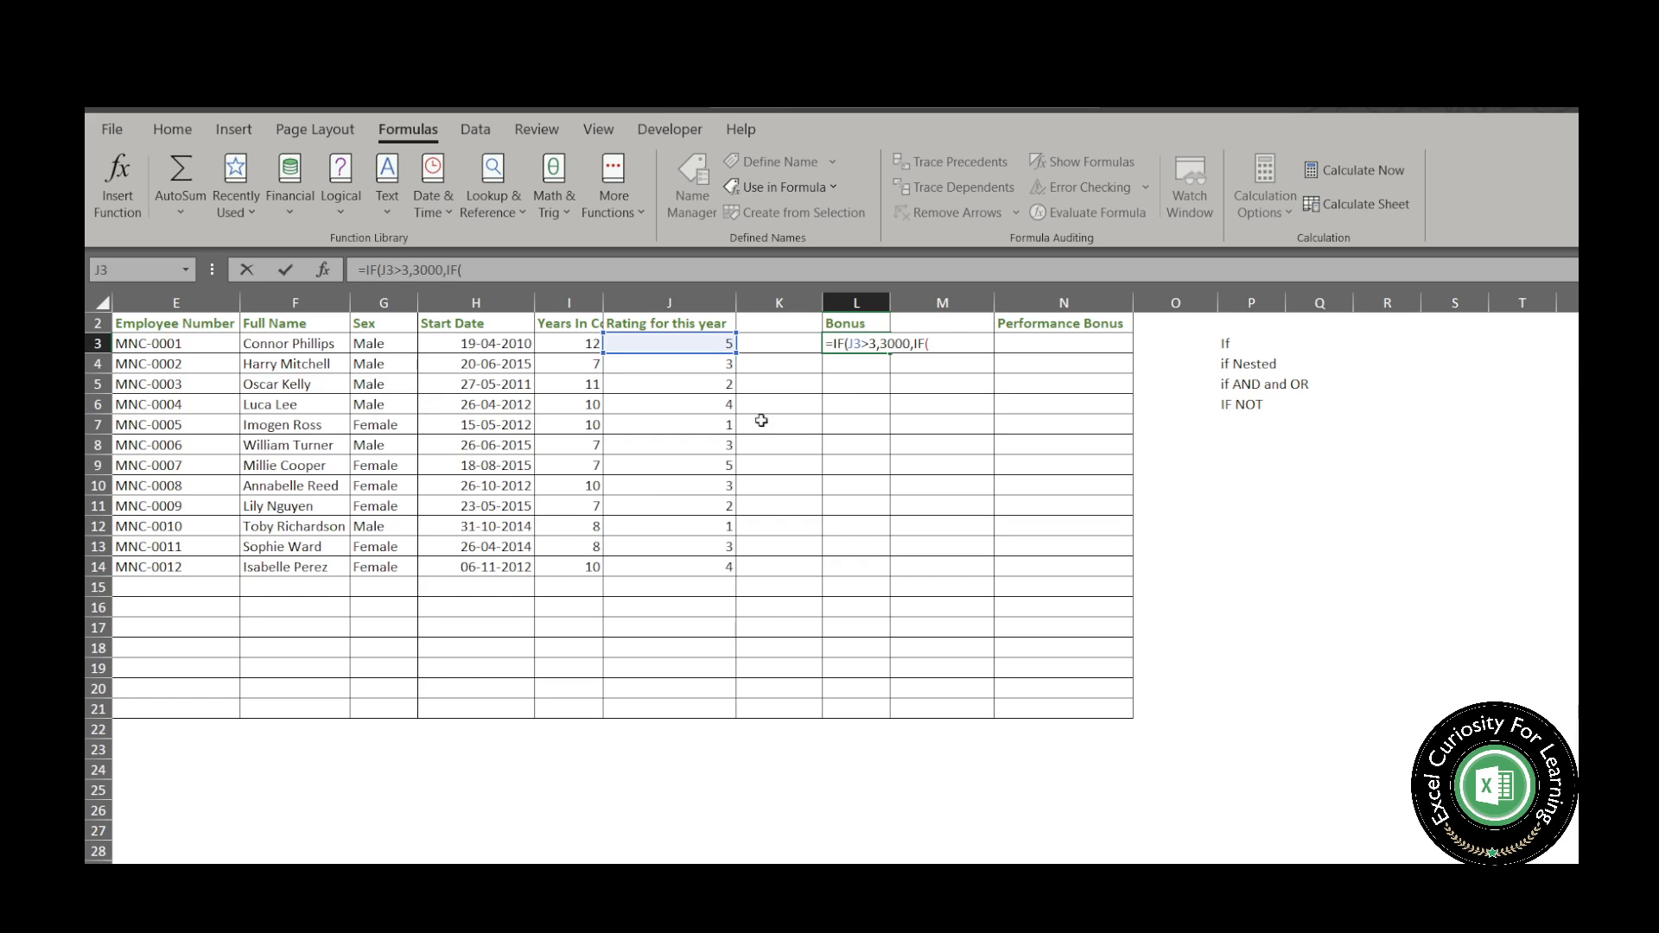
- Complete the second IF with J3=3 returning 1000 and otherwise "No Bonus", and fill the formula down from L3 to L14
click(708, 346)
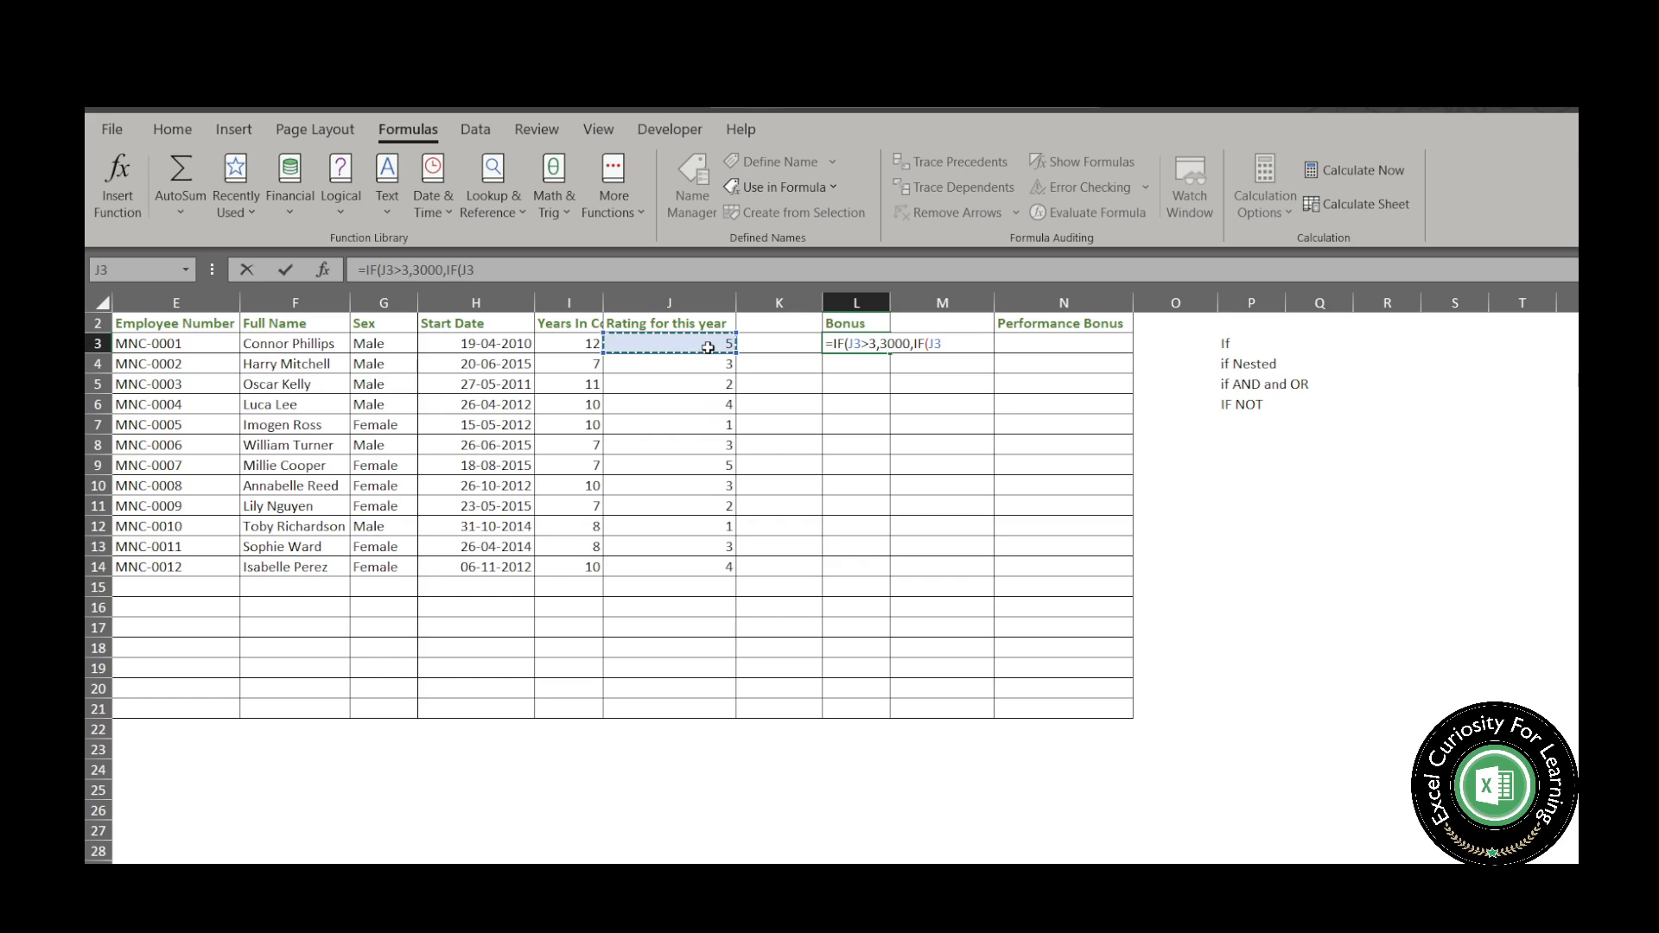
text(=3)
text(,1000,)
text("Non)
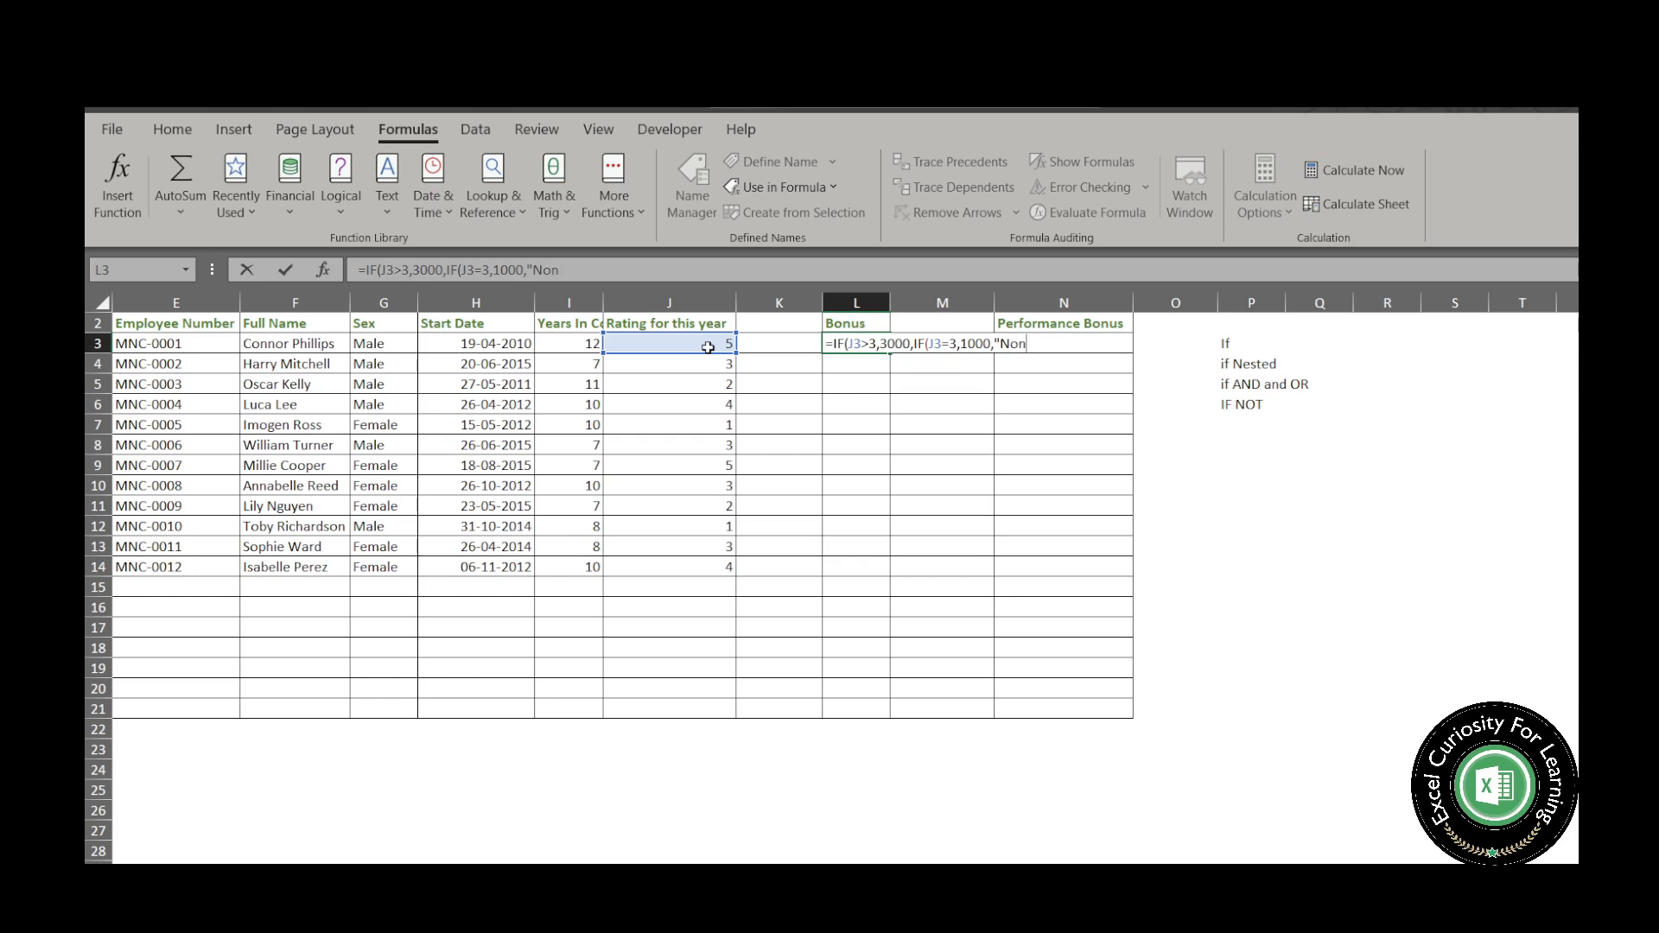
key(BackSpace)
text(Bonus")))
key(ctrl+Return)
key(Return)
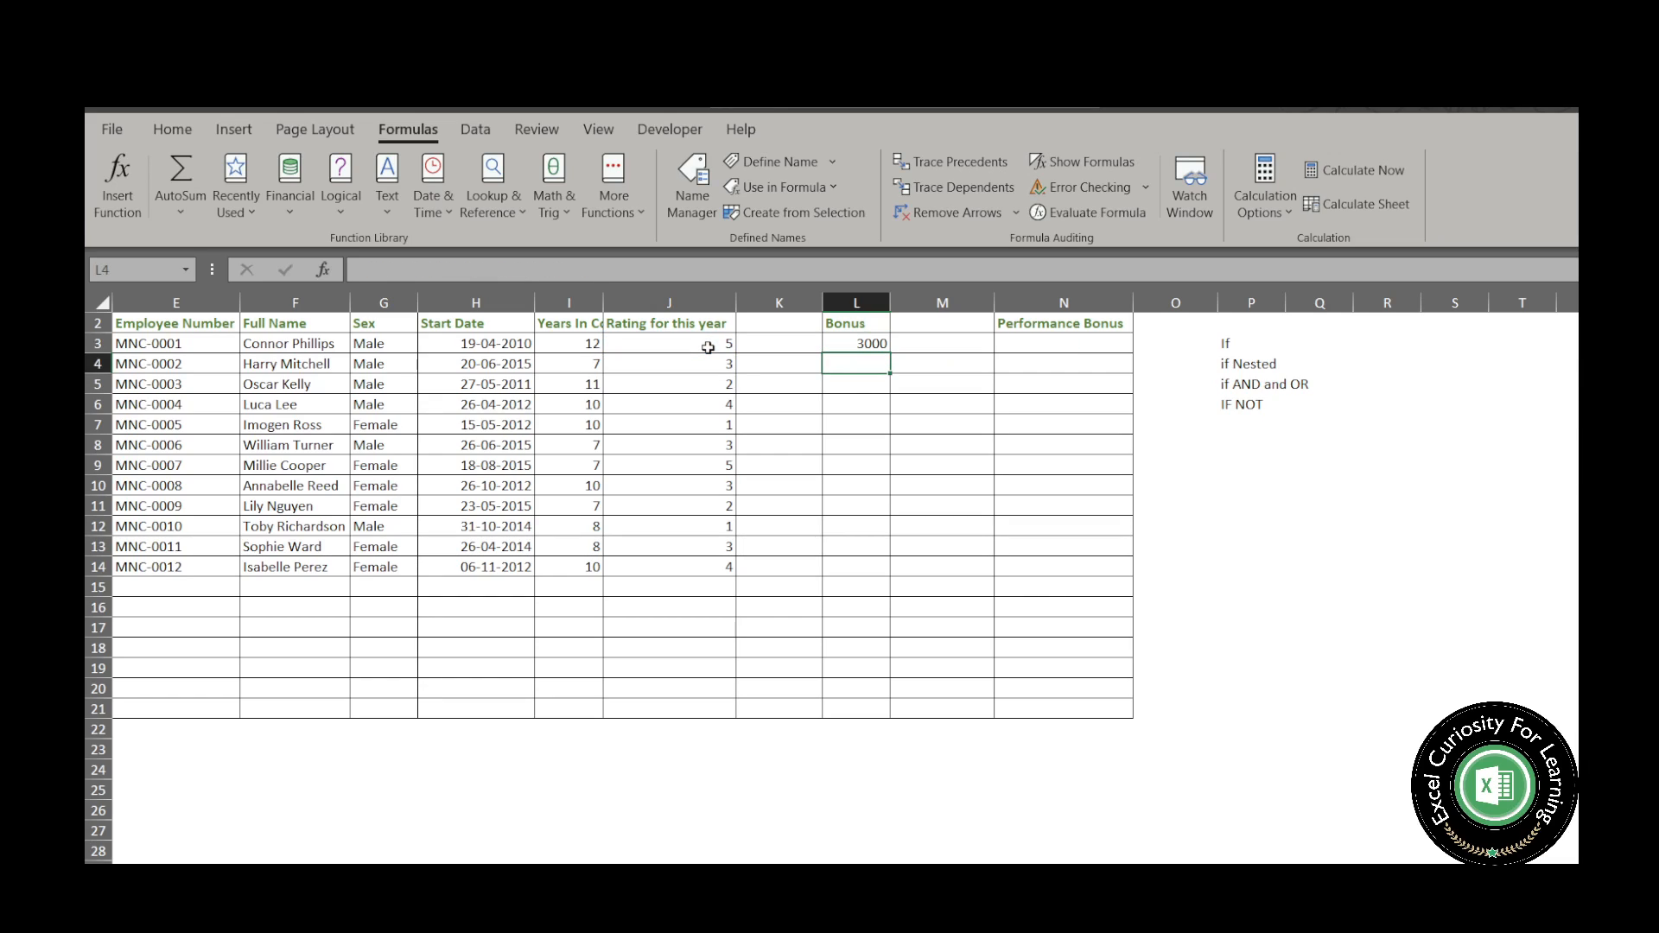
key(Up)
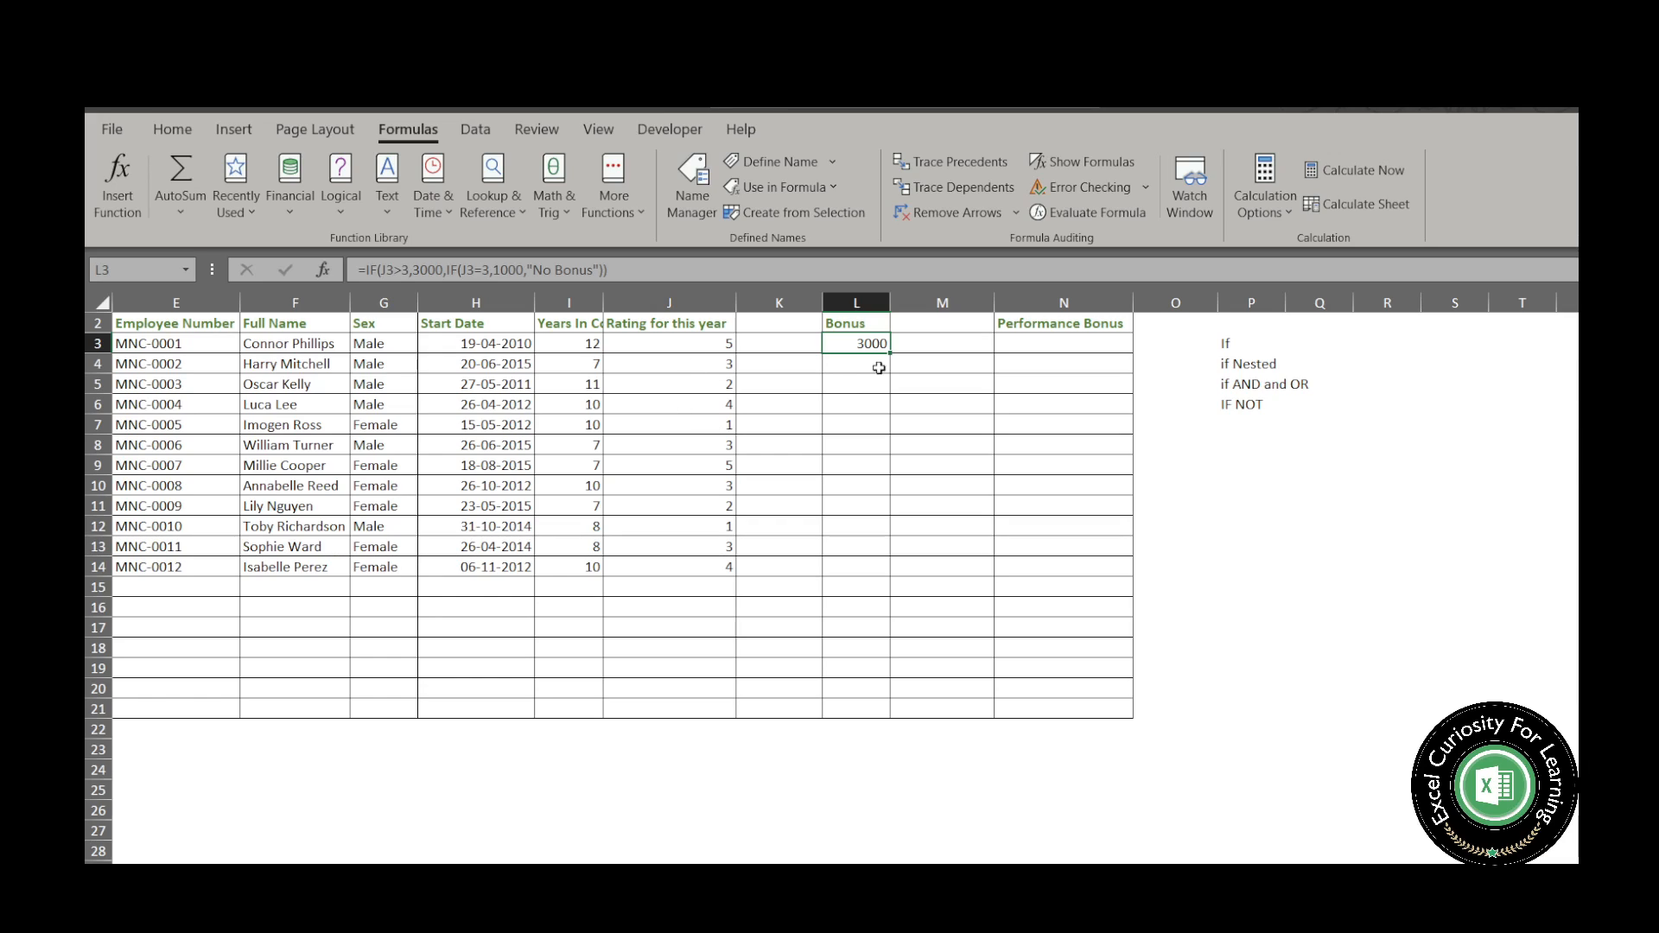
drag(890, 355, 879, 571)
click(1028, 568)
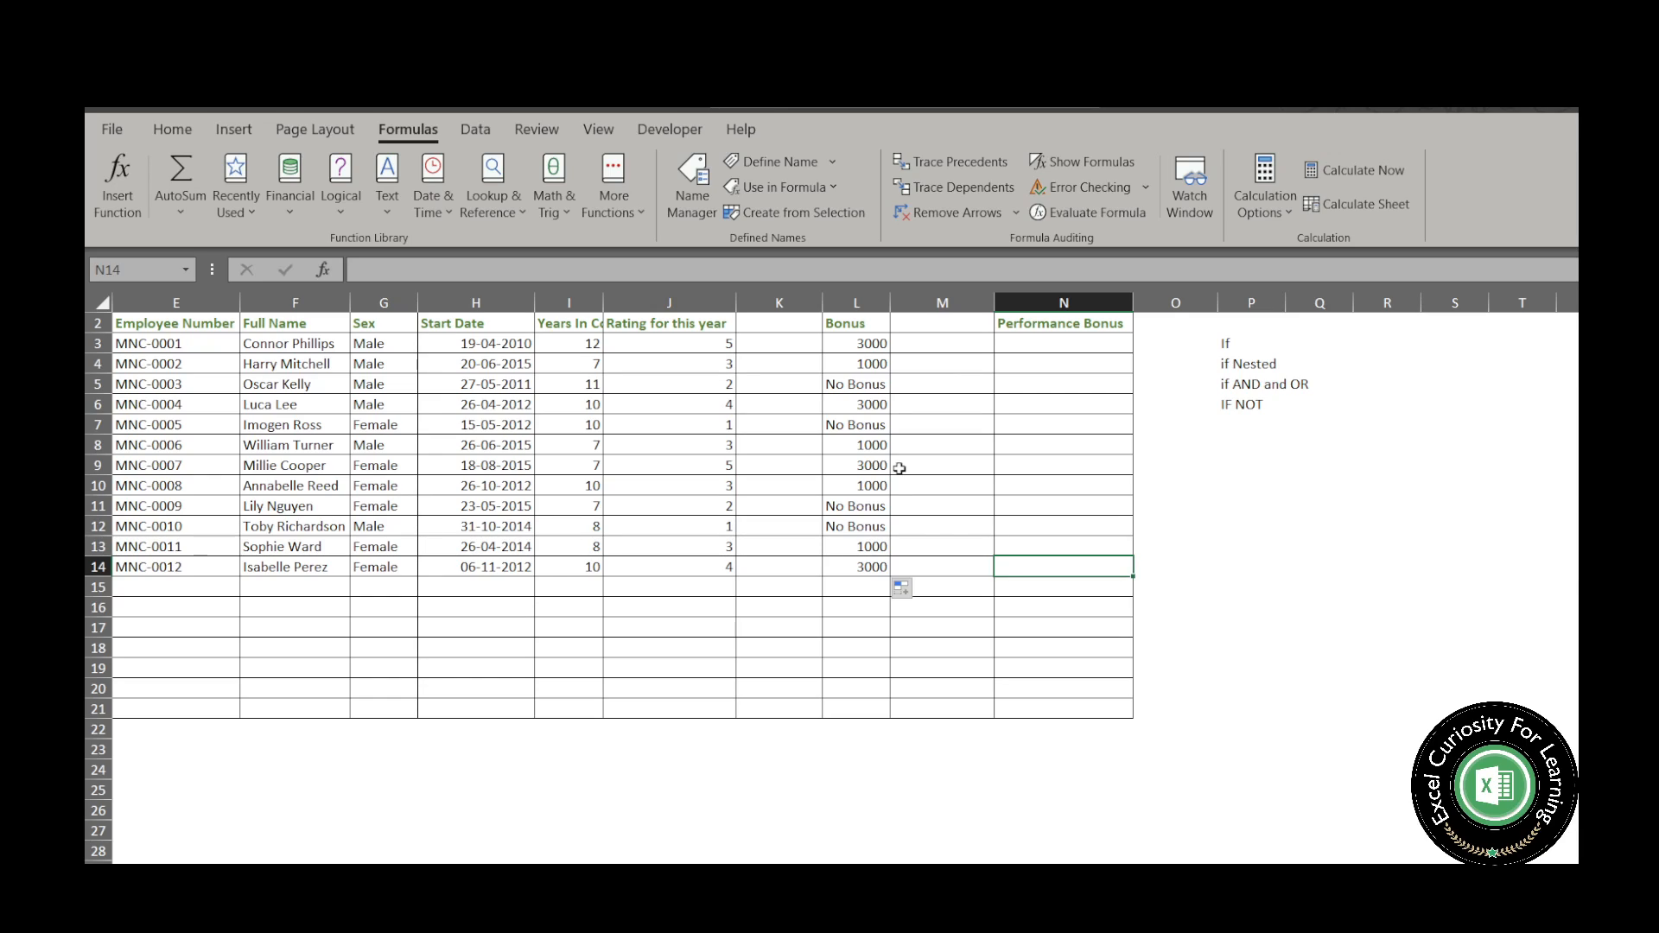
- Clear the nested IF results in cells L3 to L14 of the Bonus column
click(859, 343)
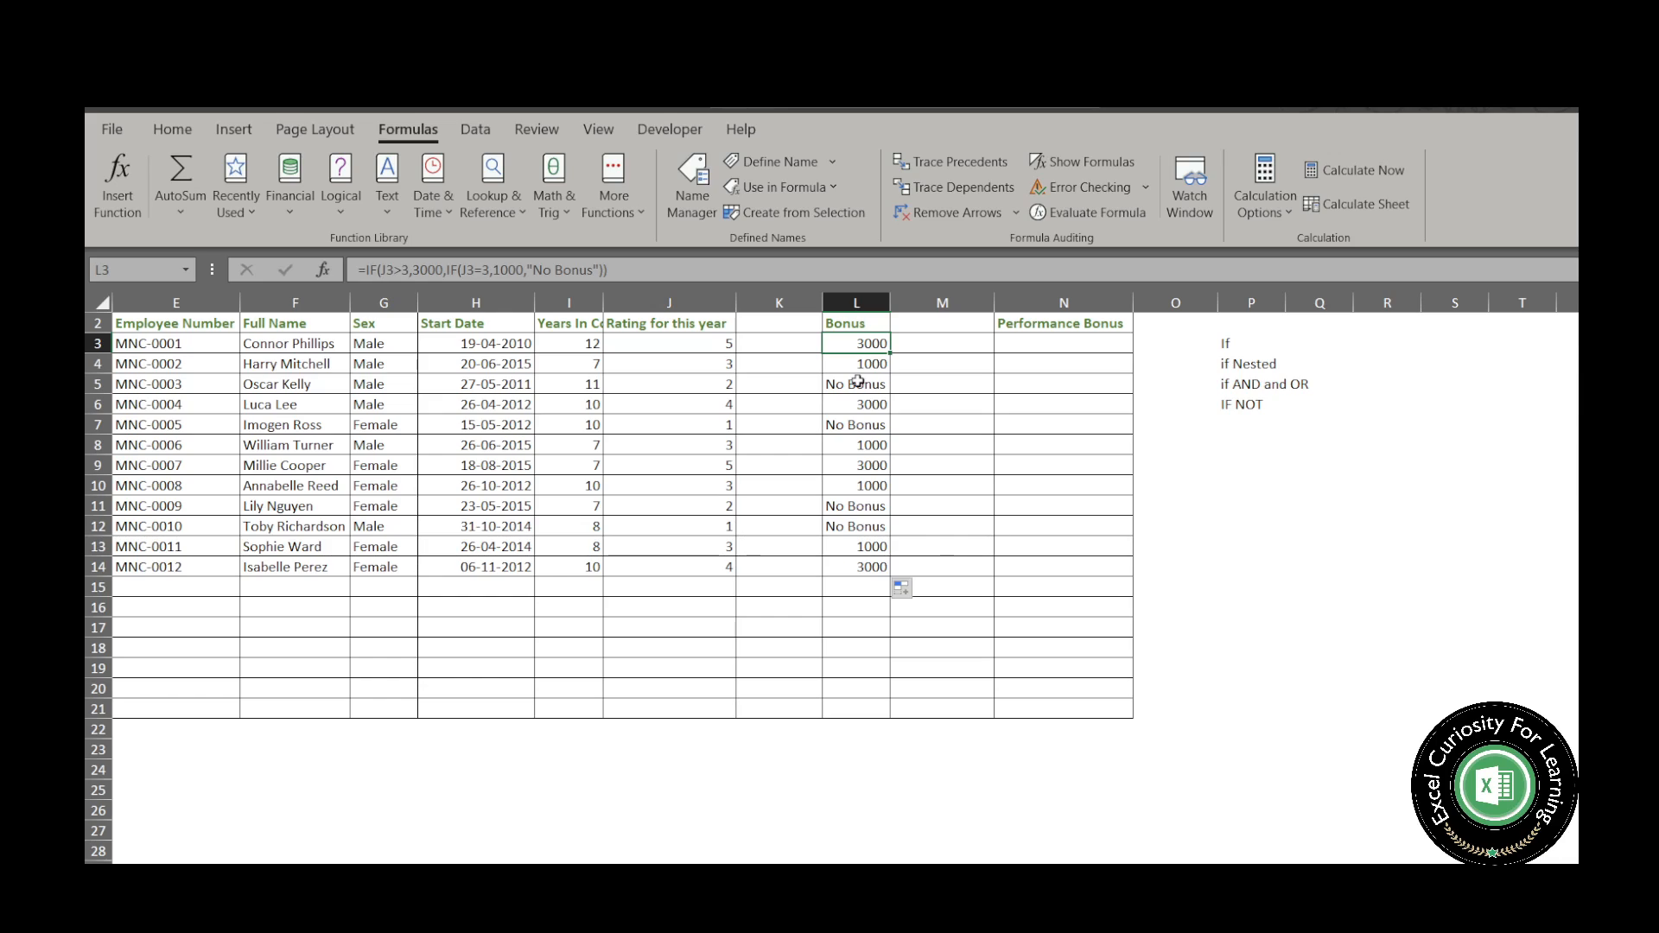
key(ctrl+shift+Down)
key(Delete)
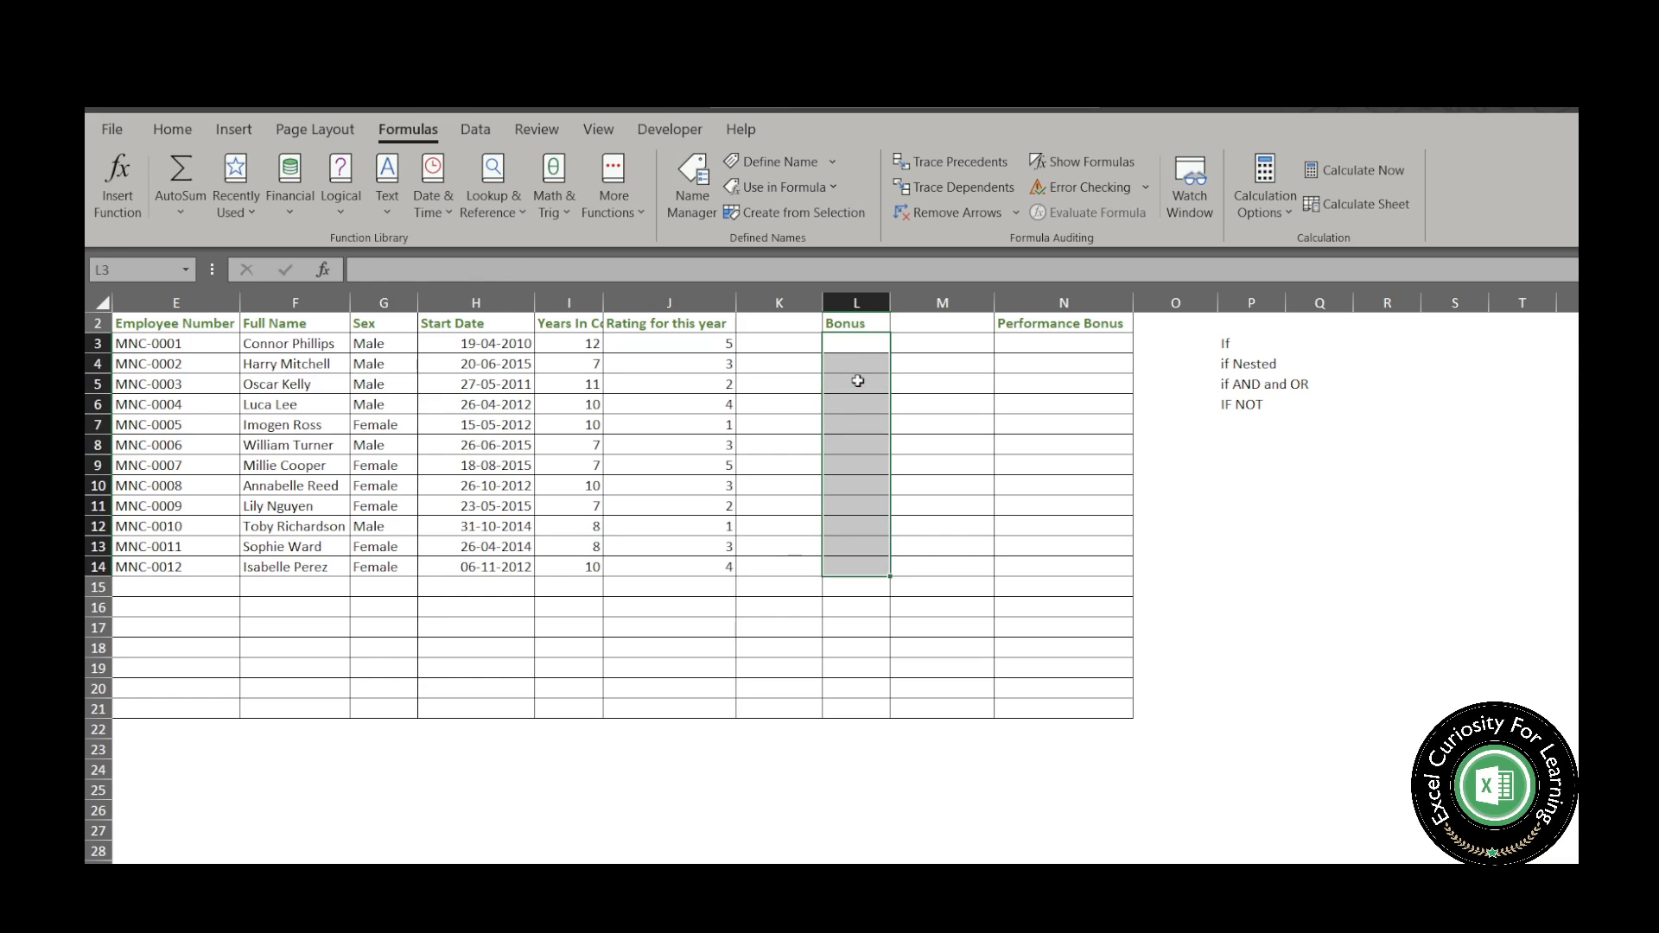
key(ctrl+shift+Up)
- Start a formula in L3 that returns 3000 when J3>3, with a nested IF returning 1000 when J3=3
text(=i)
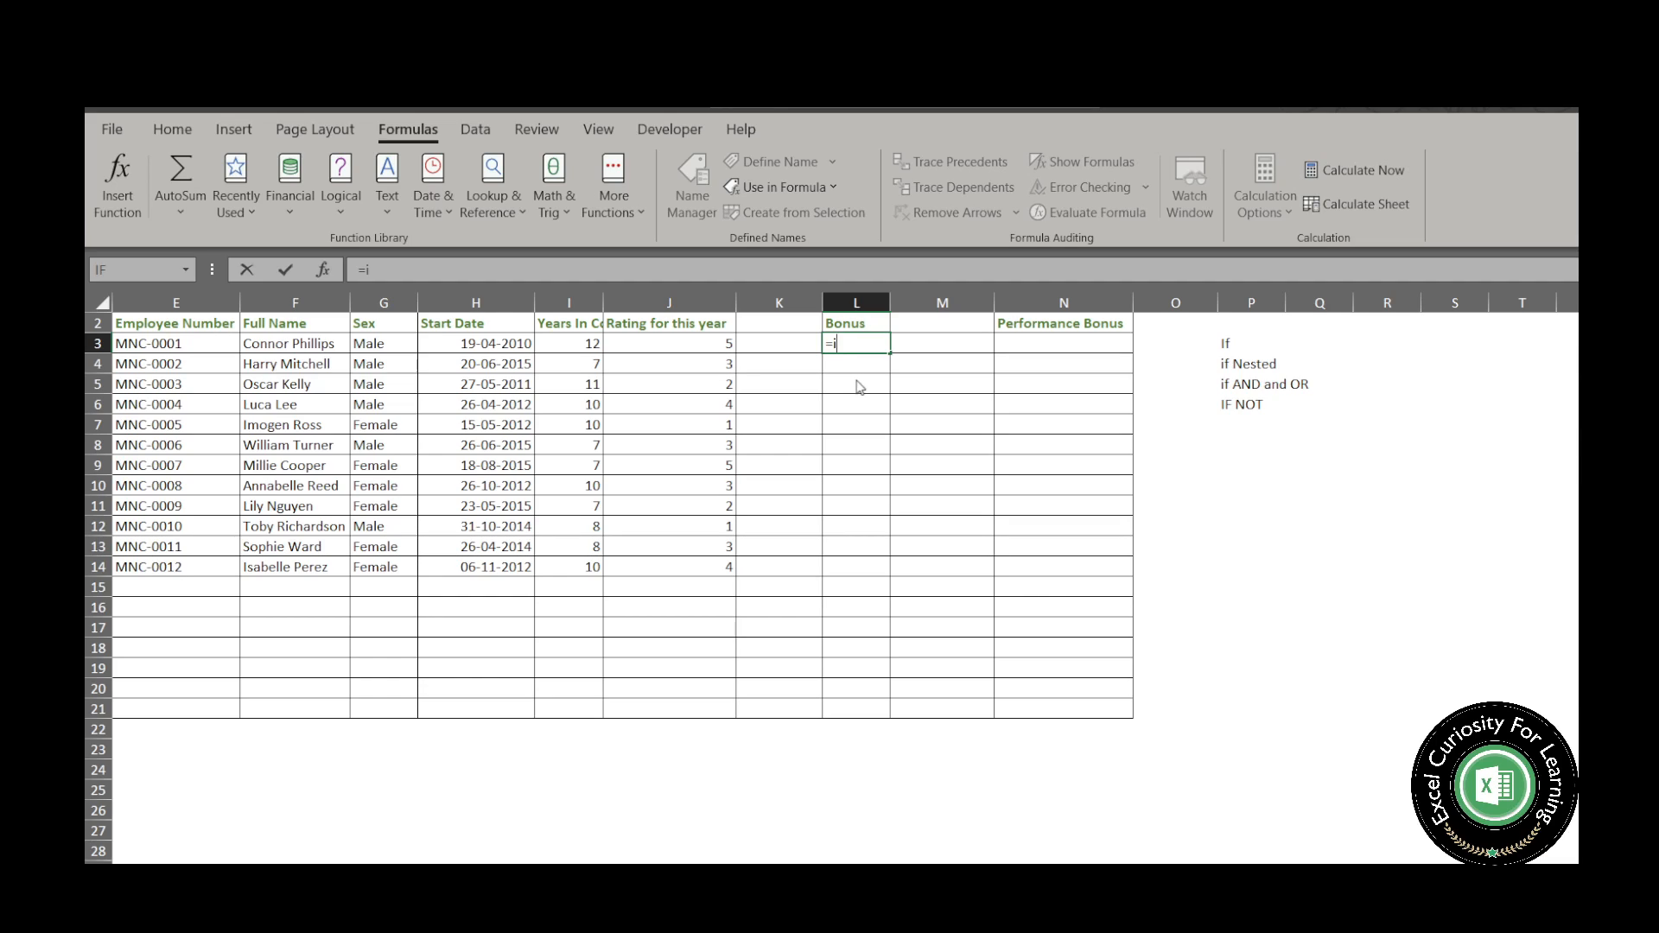
key(Tab)
click(713, 343)
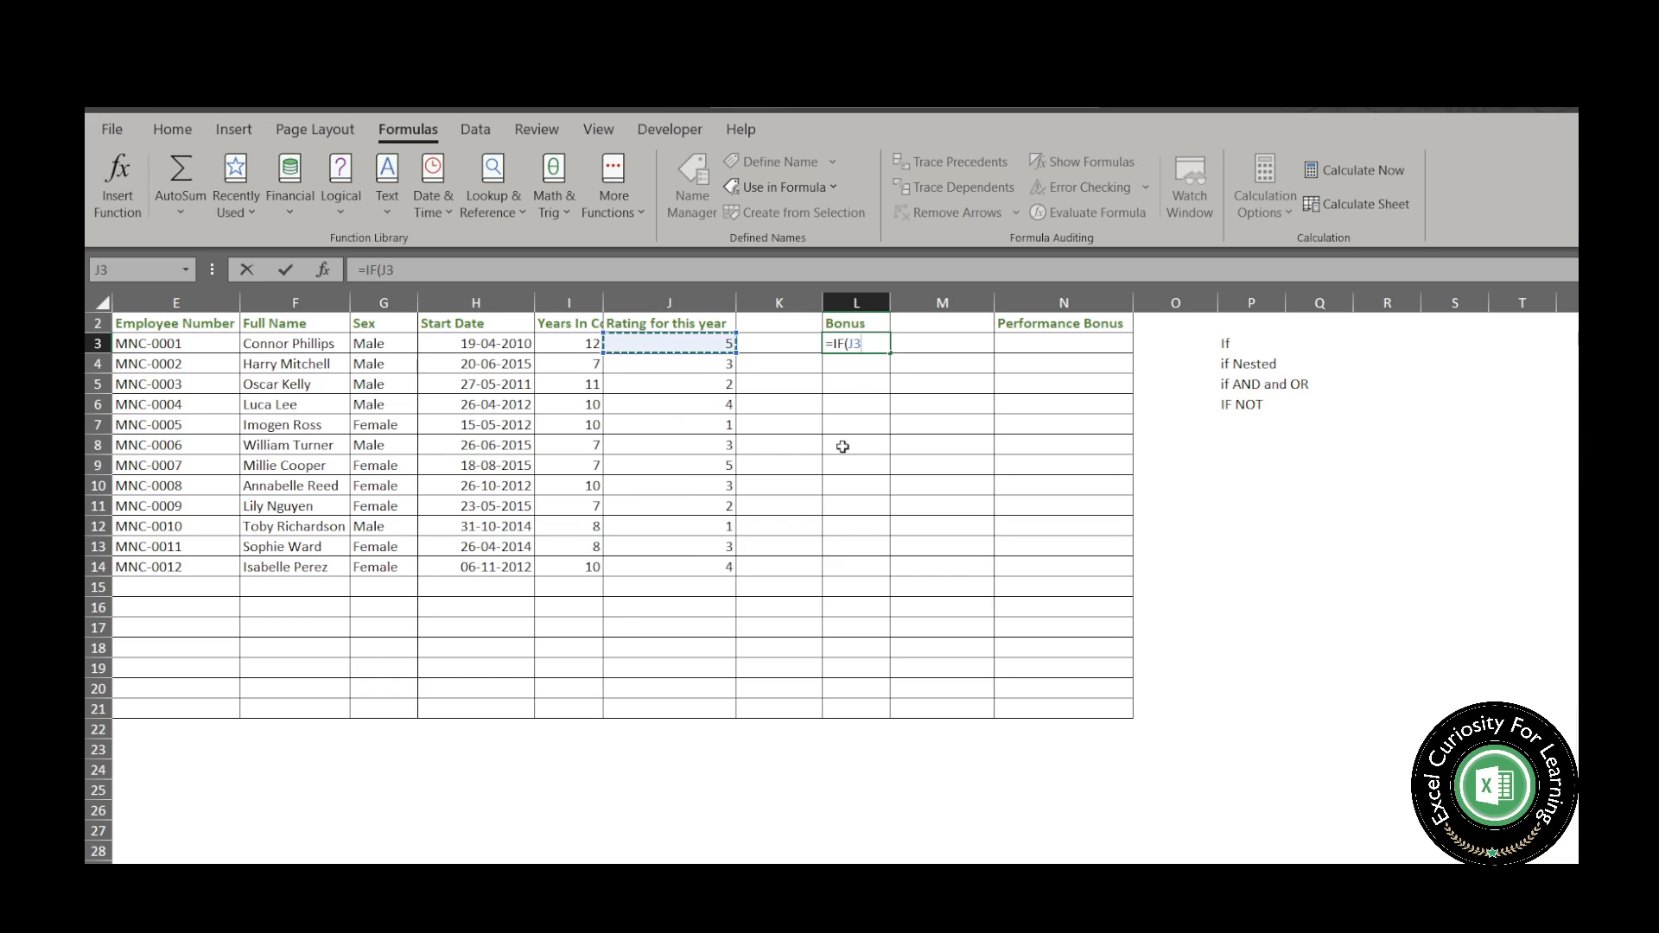
text(>3,3000)
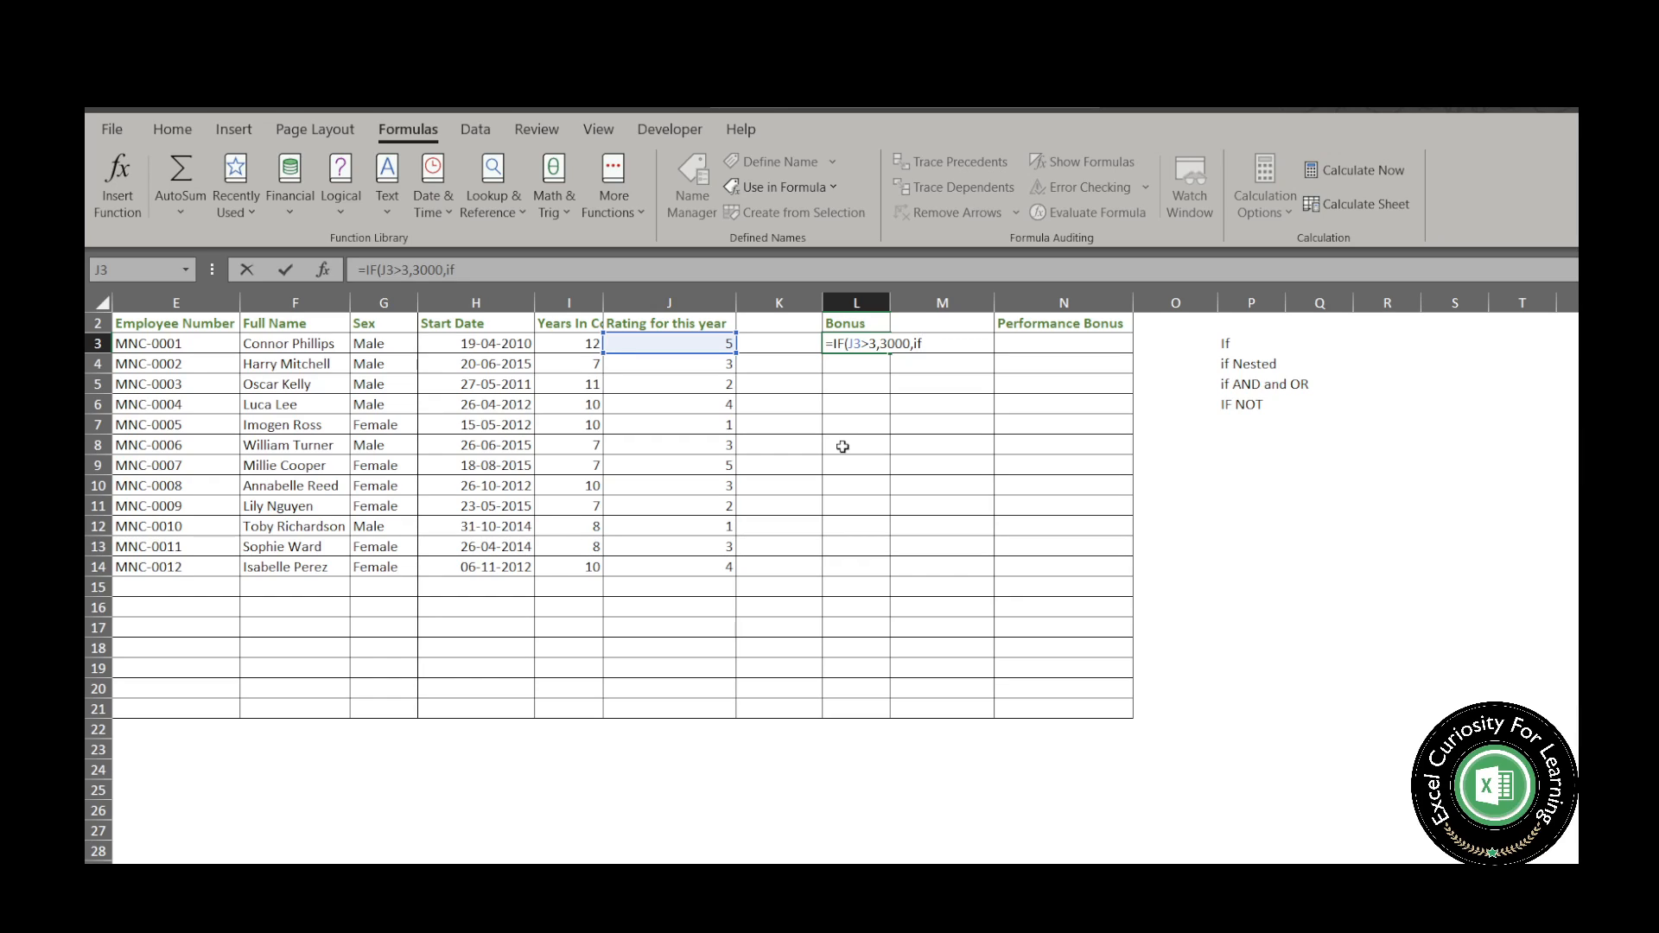
text(,if)
key(Tab)
click(722, 343)
text(=)
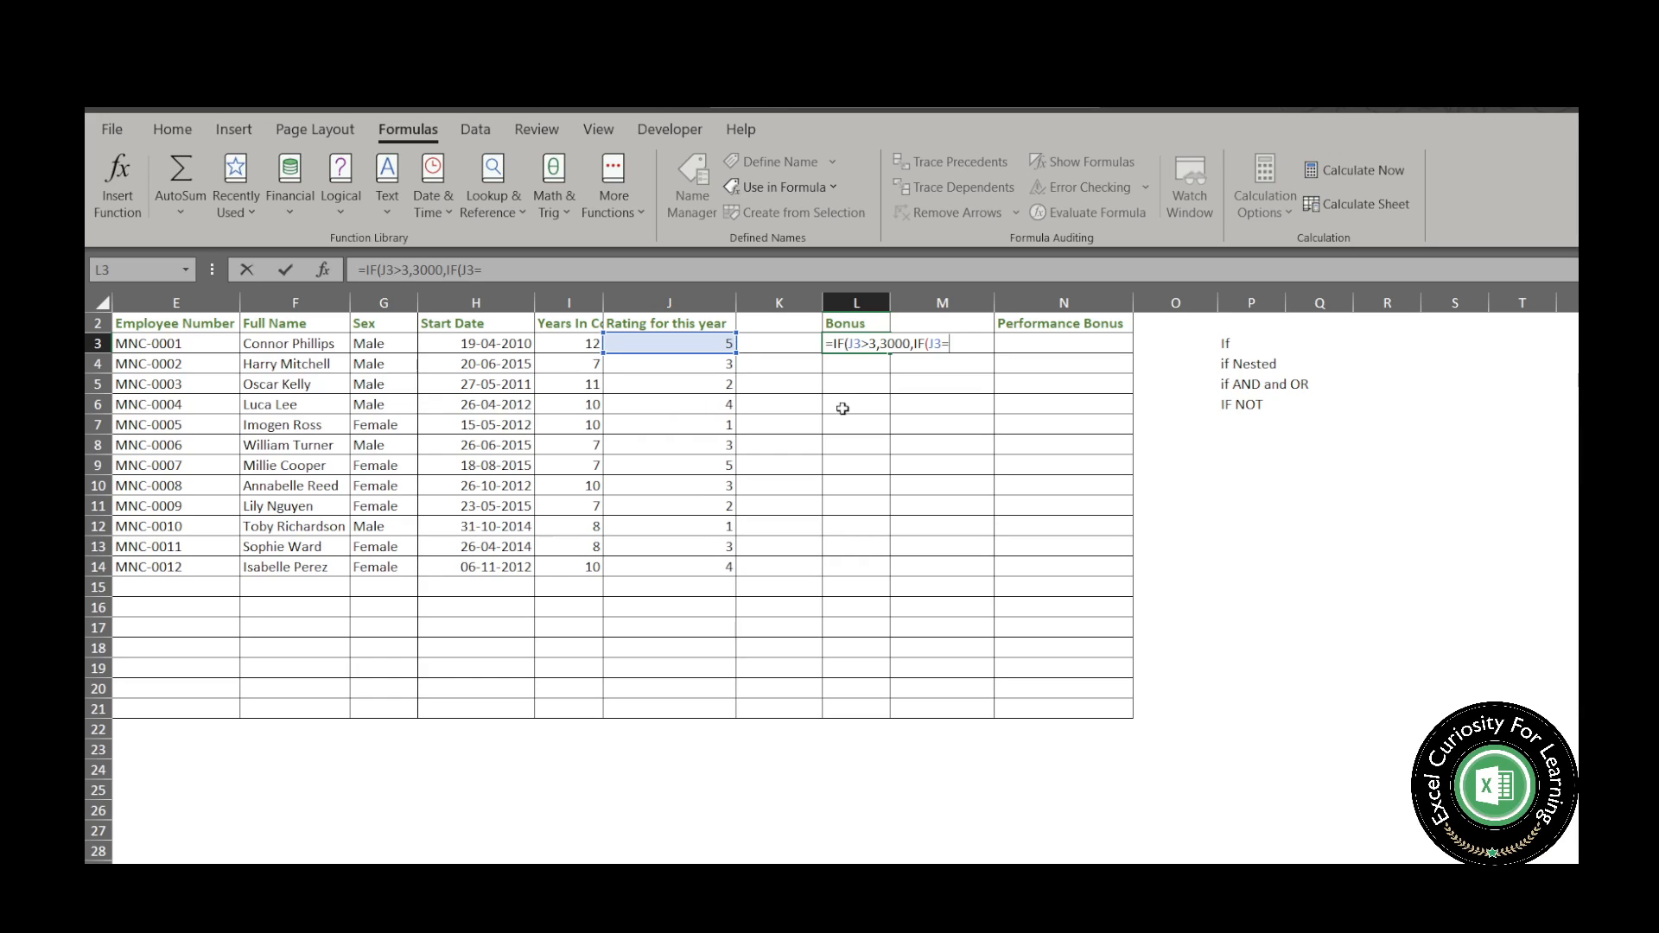
text(3,1000,IF()
click(719, 343)
text(/)
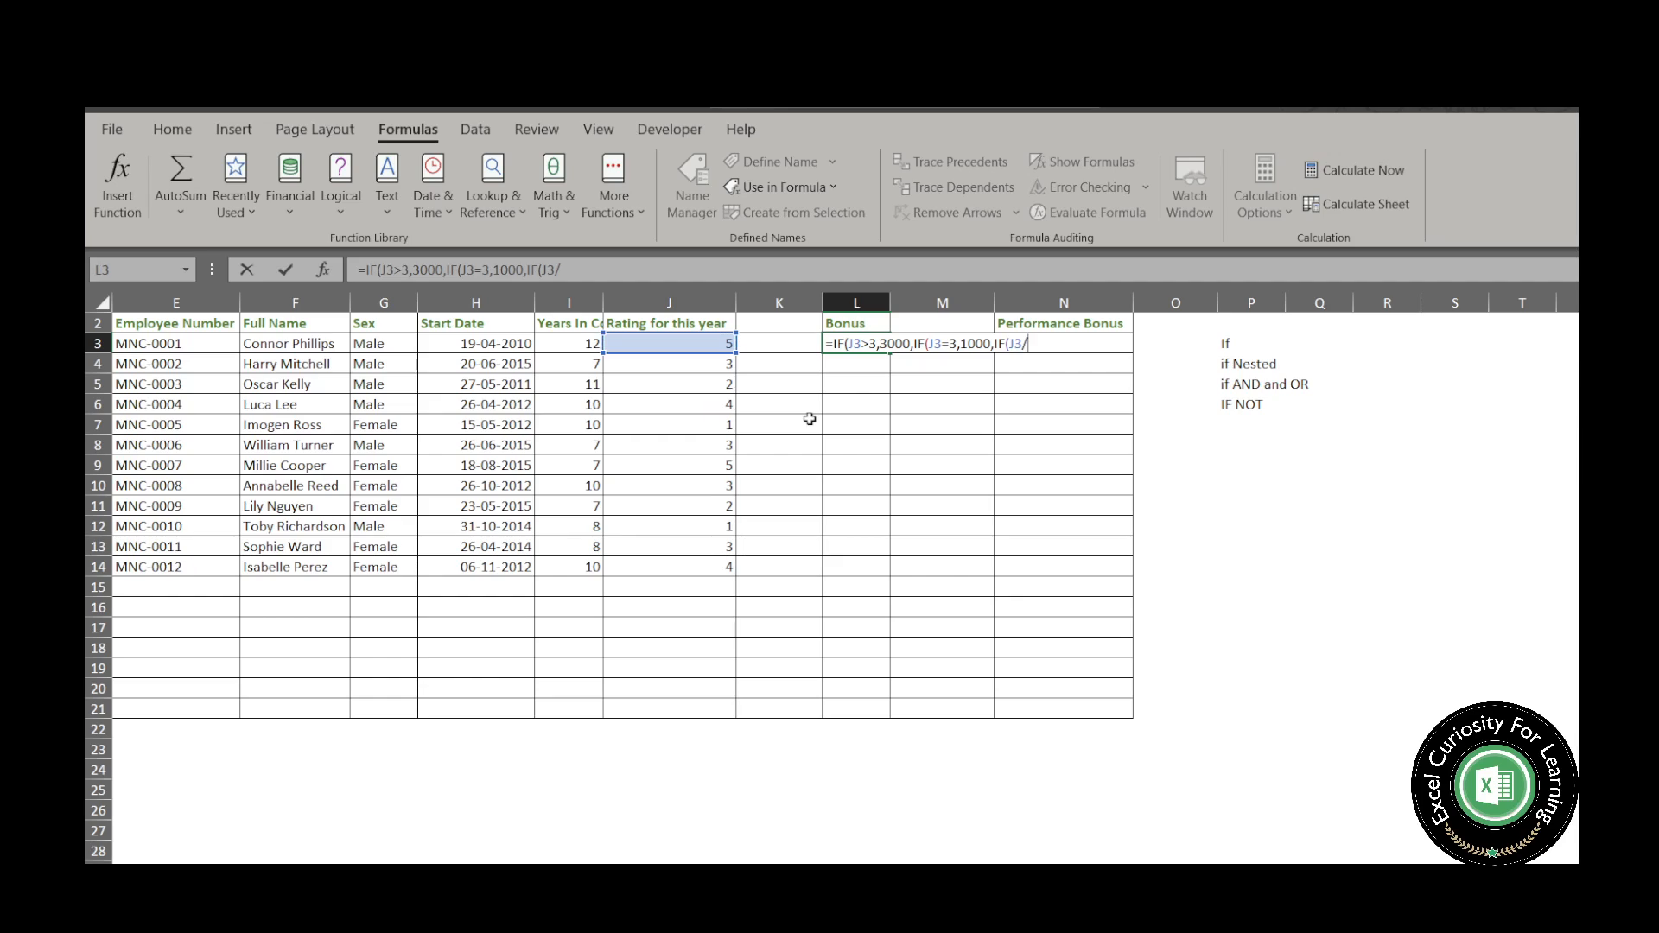
key(BackSpace)
text(<)
text(3)
text(,)
text(100)
key(BackSpace)
key(BackSpace)
key(BackSpace)
key(BackSpace)
key(BackSpace)
key(BackSpace)
key(BackSpace)
key(BackSpace)
key(BackSpace)
key(BackSpace)
key(BackSpace)
key(BackSpace)
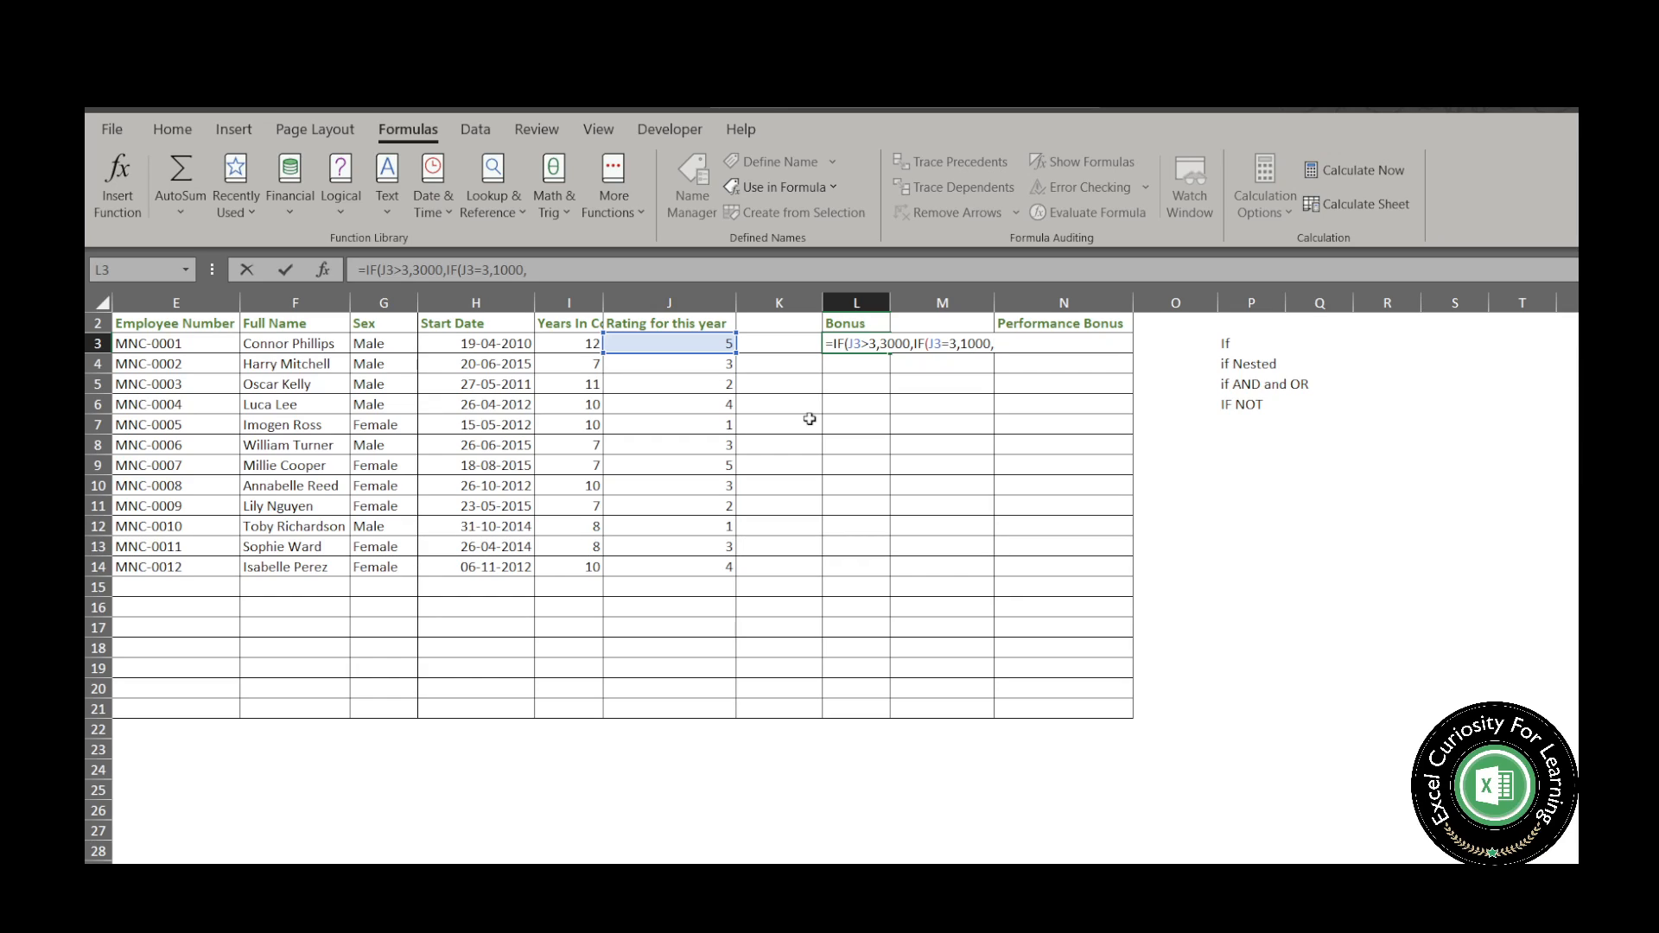
text(100)
key(BackSpace)
key(BackSpace)
key(BackSpace)
- Finish the L3 formula with a third nested IF returning 100 when J3=2 and "No Bonus" otherwise
text(if)
key(Tab)
click(708, 343)
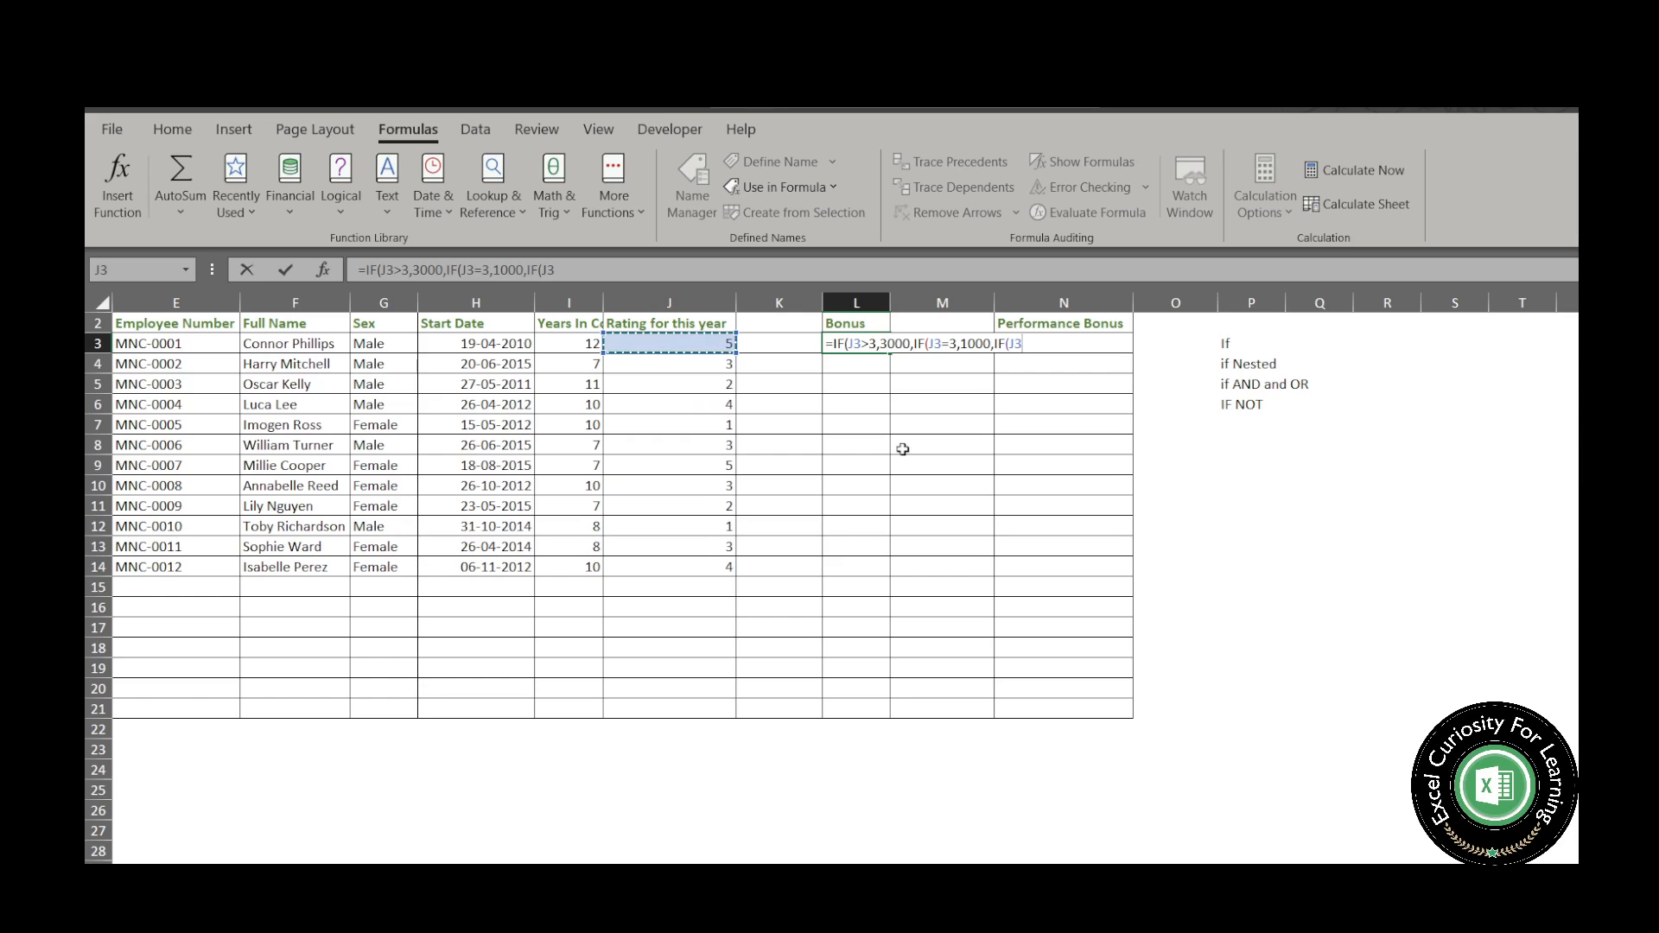
text(=2,100,"N)
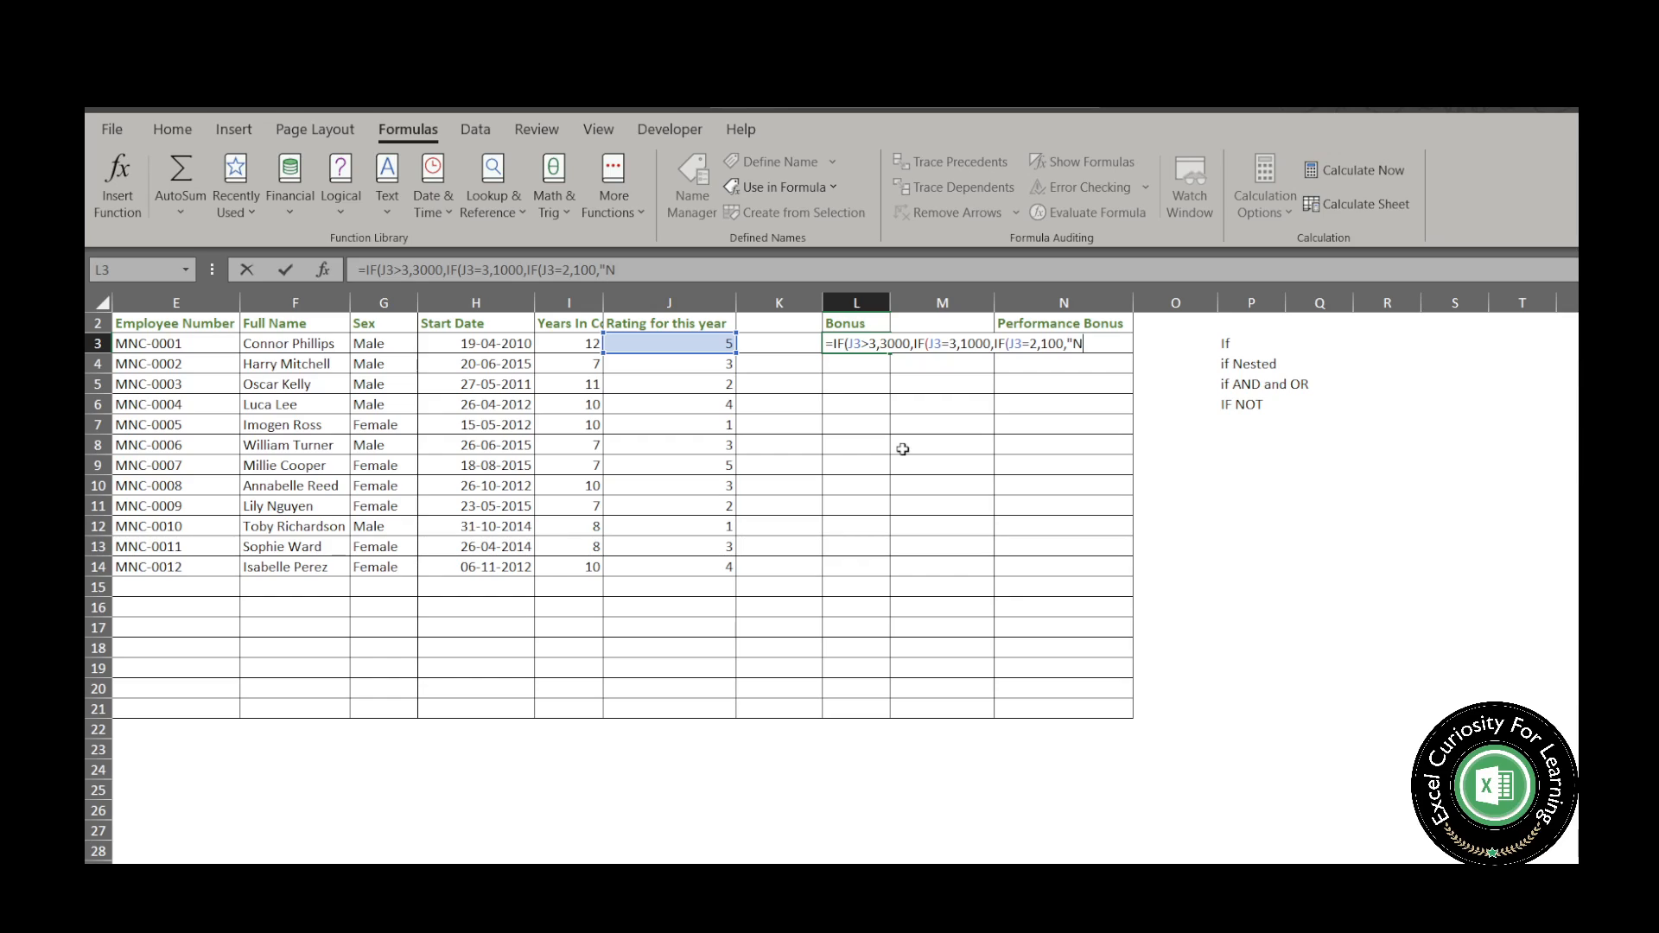
text(o Bonus"))))
key(Return)
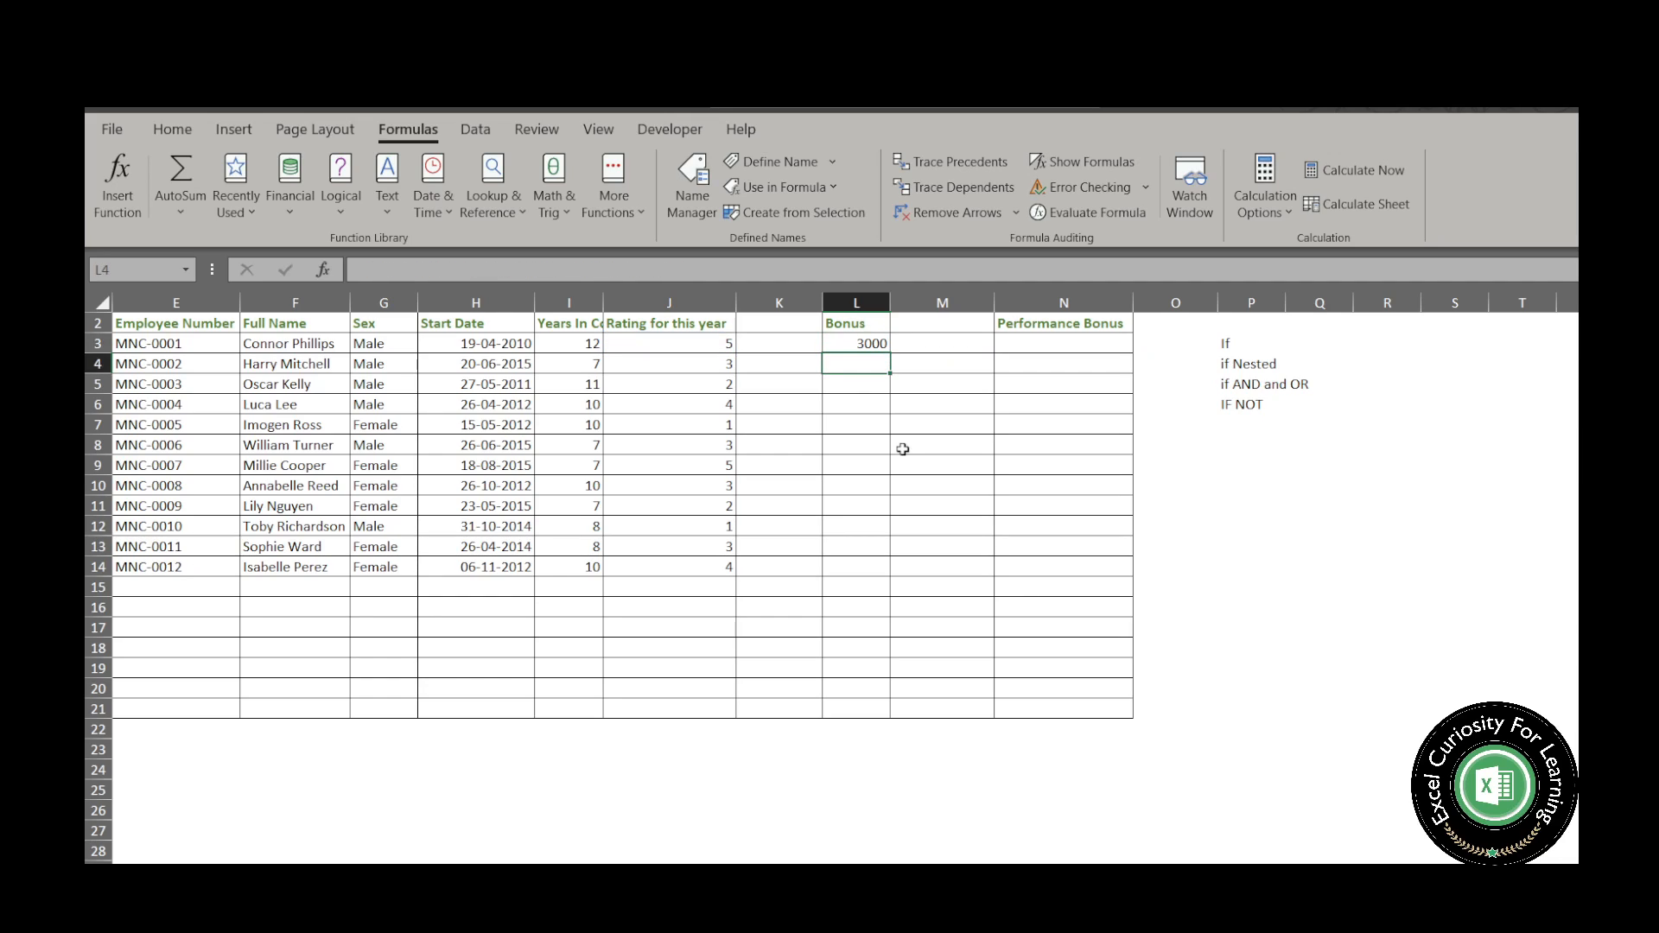
- Fill the three-level nested IF formula from L3 down to L14 in the Bonus column
click(872, 343)
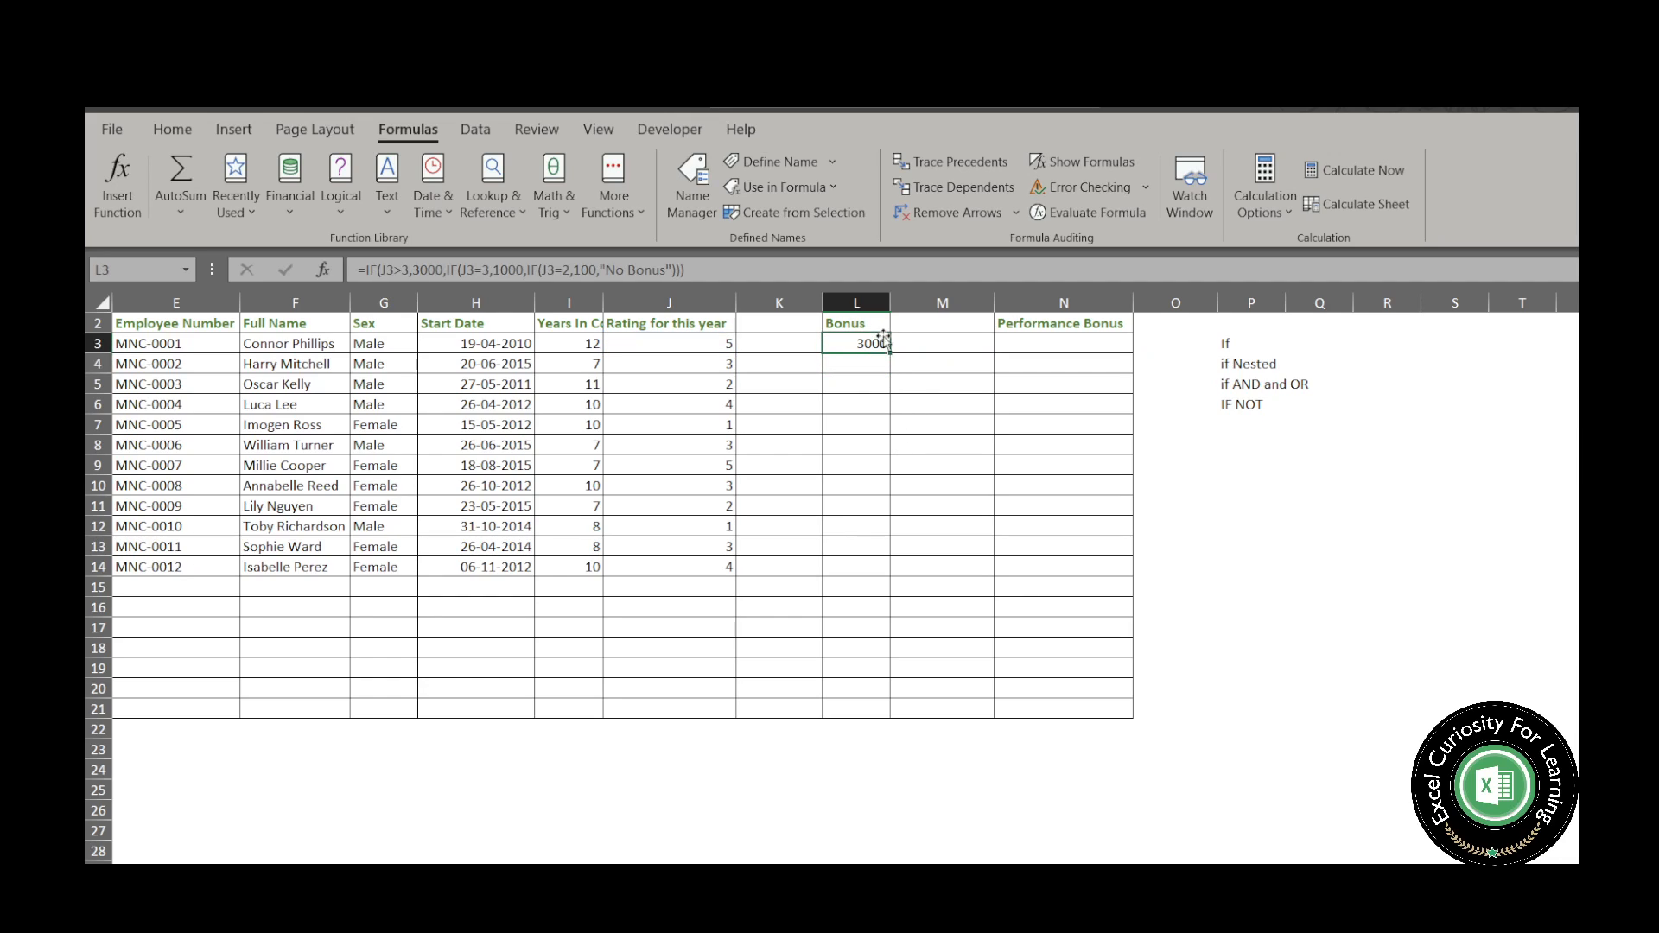
drag(893, 351, 891, 577)
click(1071, 567)
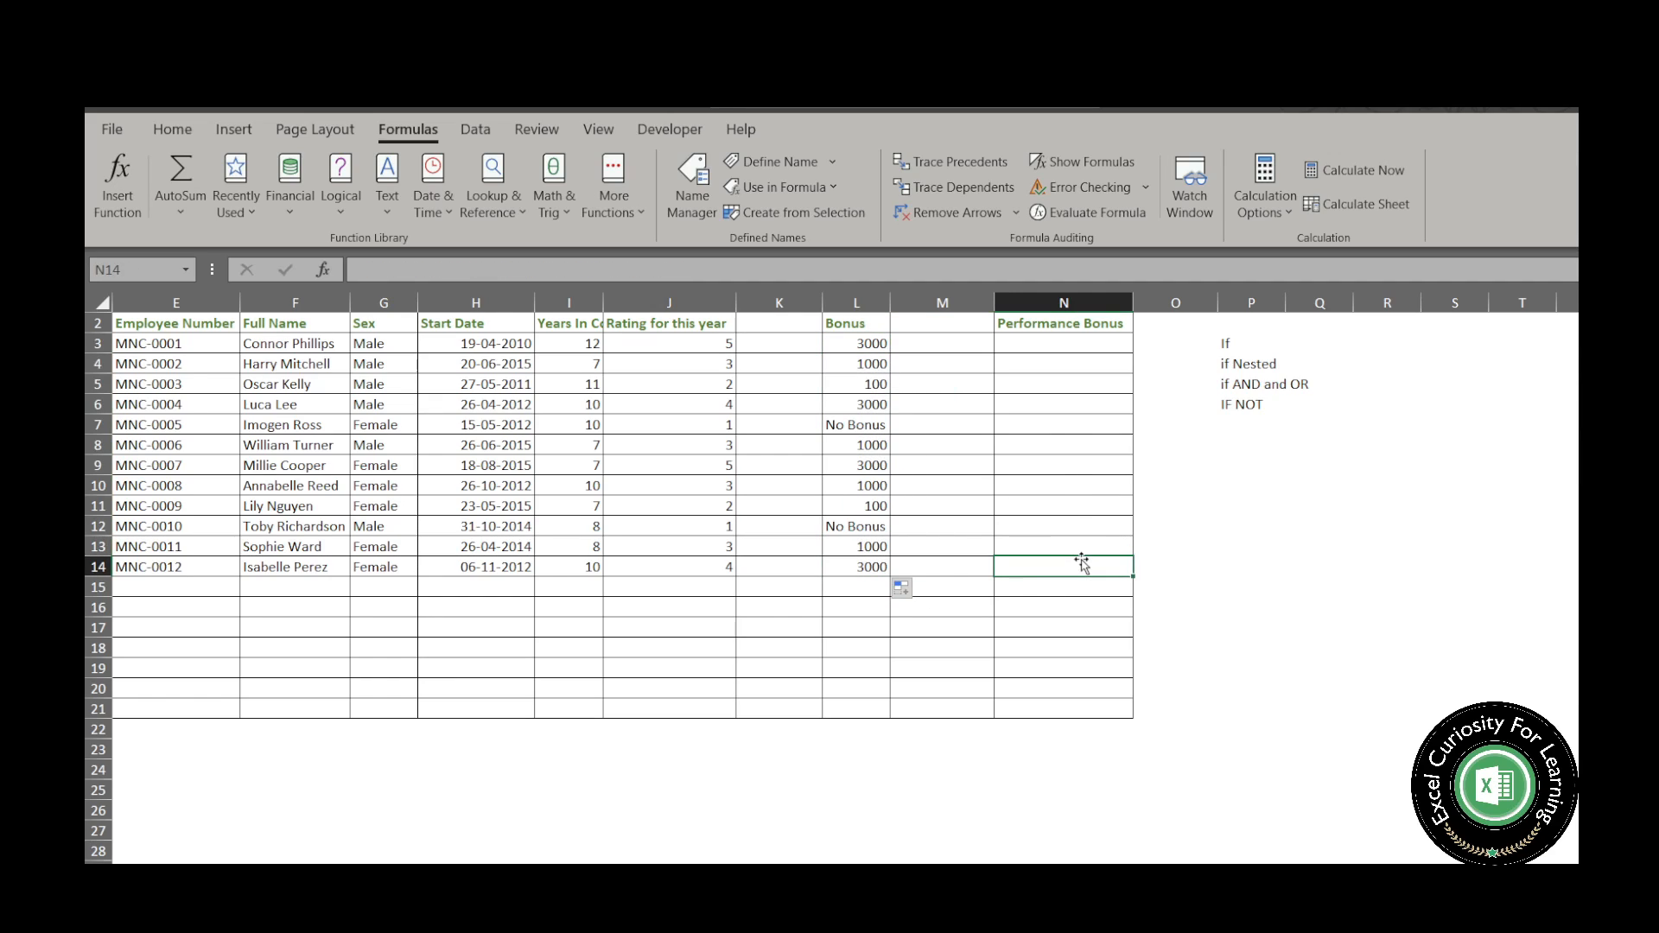
- Clear the three-level nested IF results from cells L3 to L14
click(853, 424)
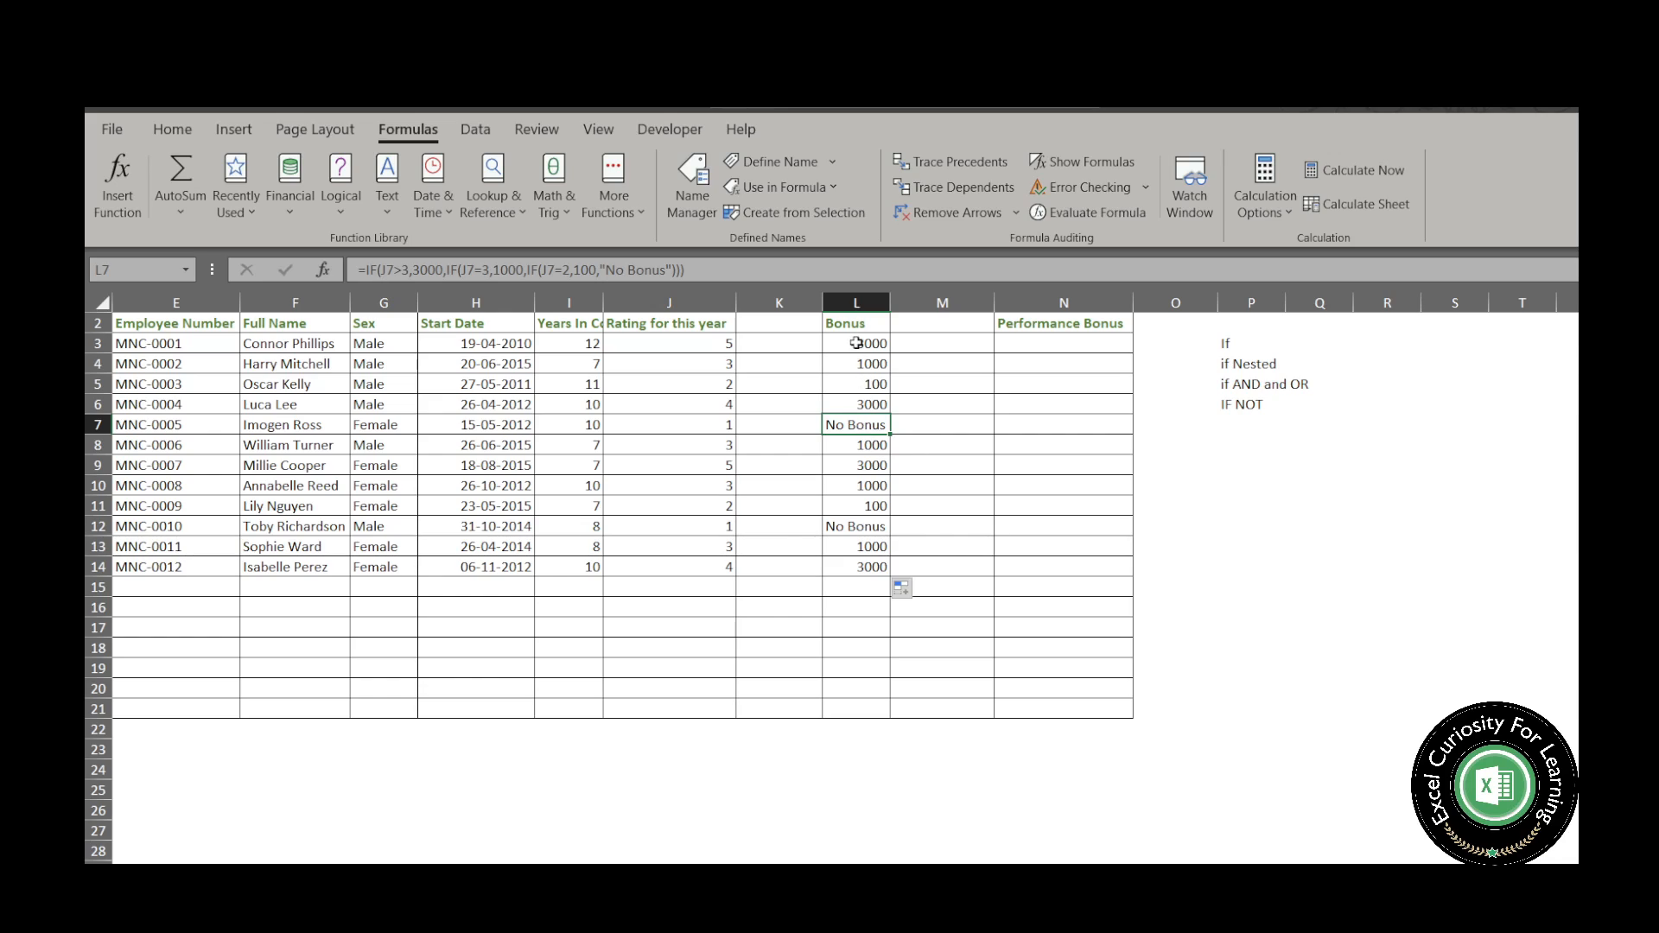
drag(855, 342, 878, 570)
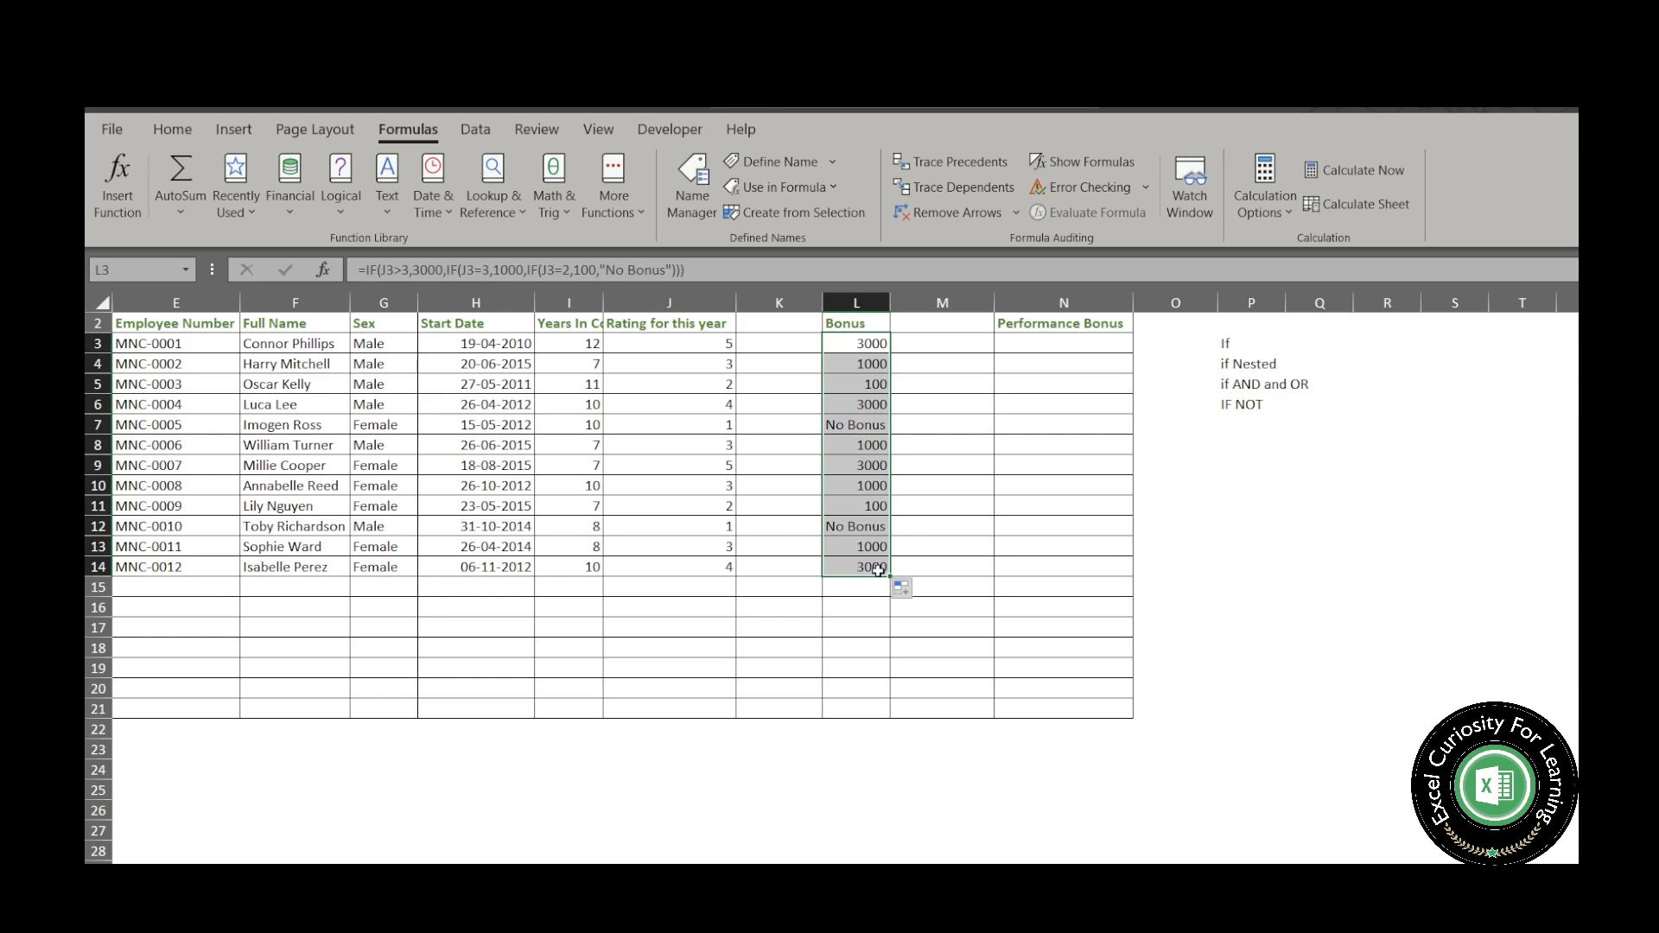
key(Delete)
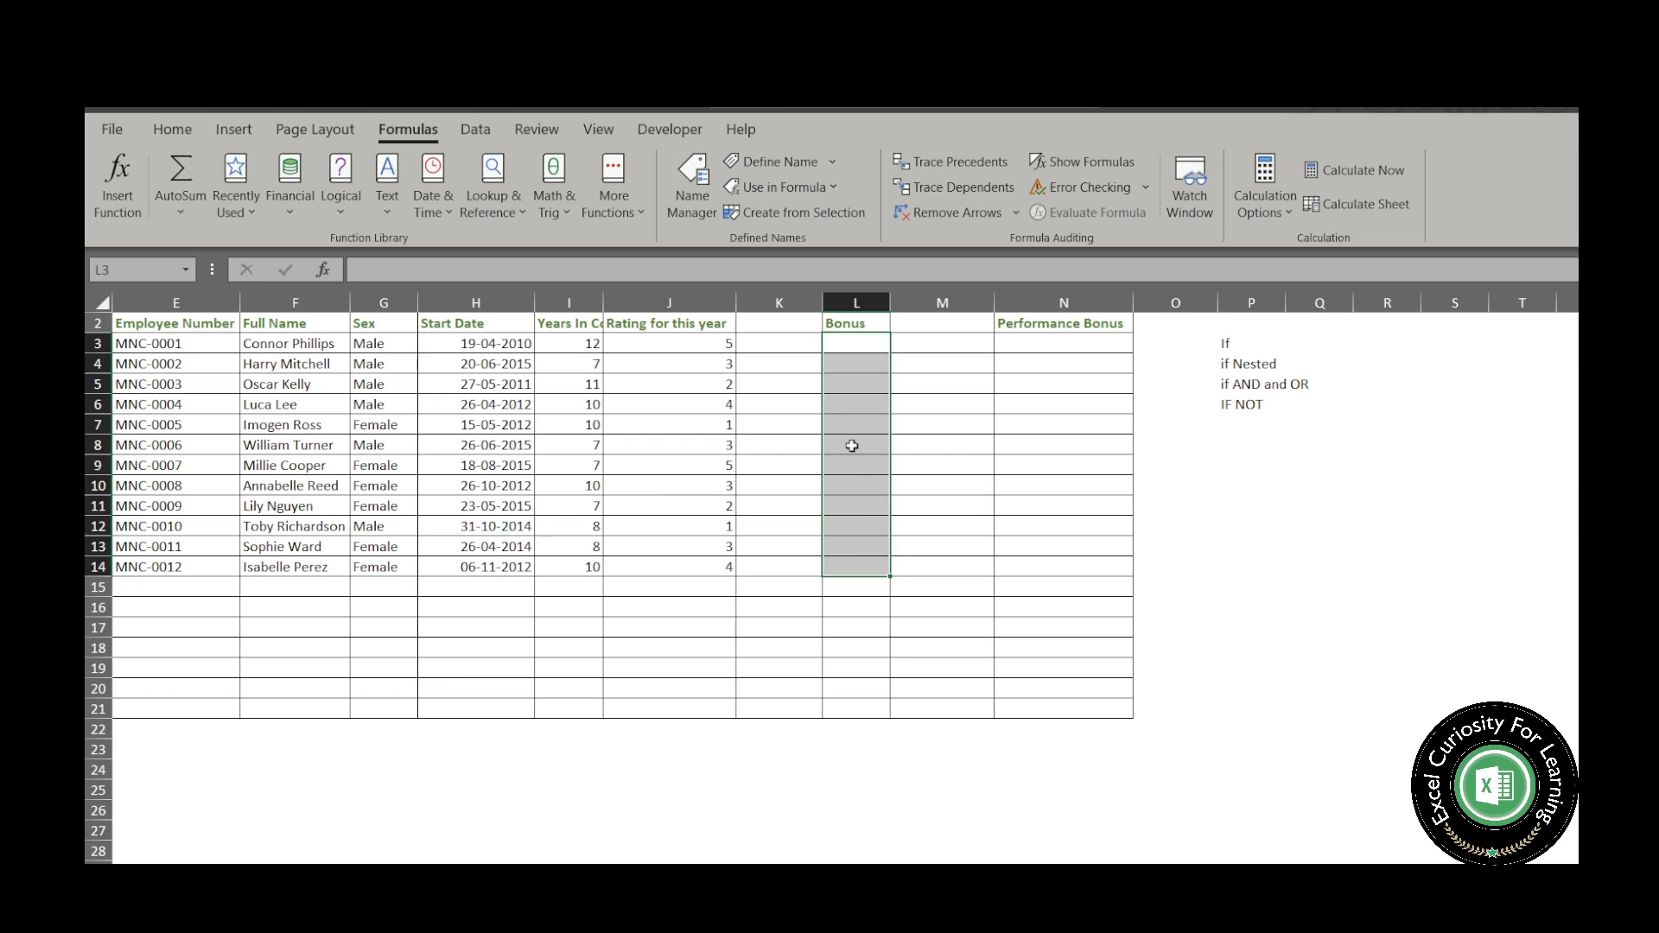
- Start an IF formula in L3 with a nested AND whose first condition is I3>10
click(859, 344)
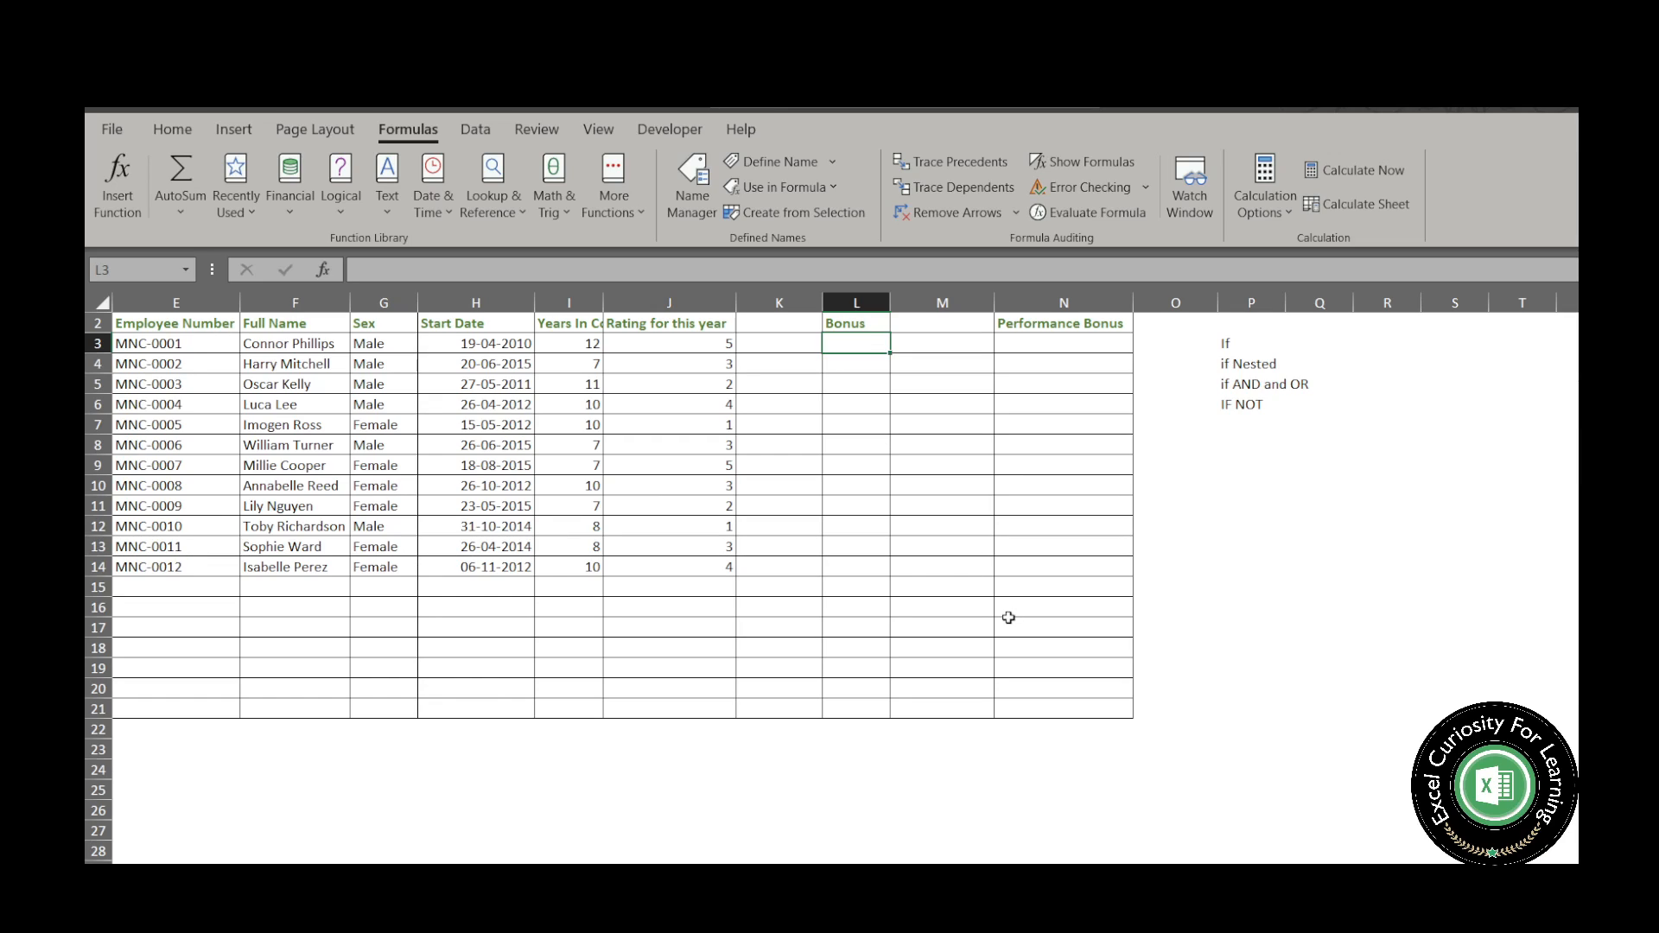
text(=)
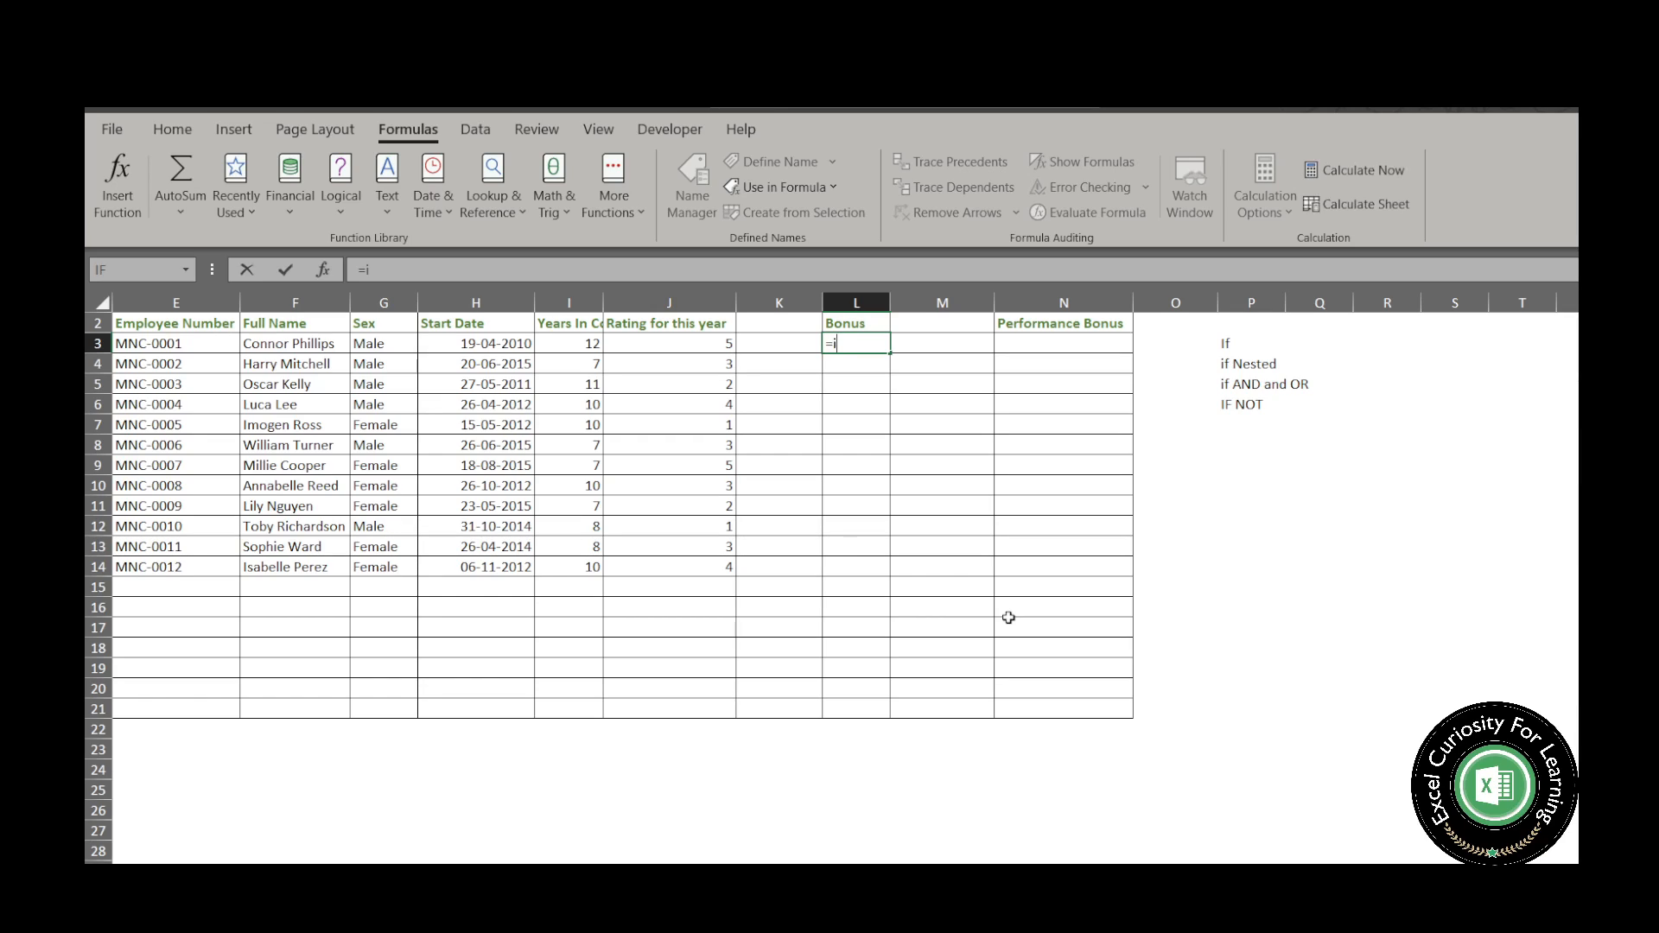
text(IF(and)
key(Tab)
click(589, 341)
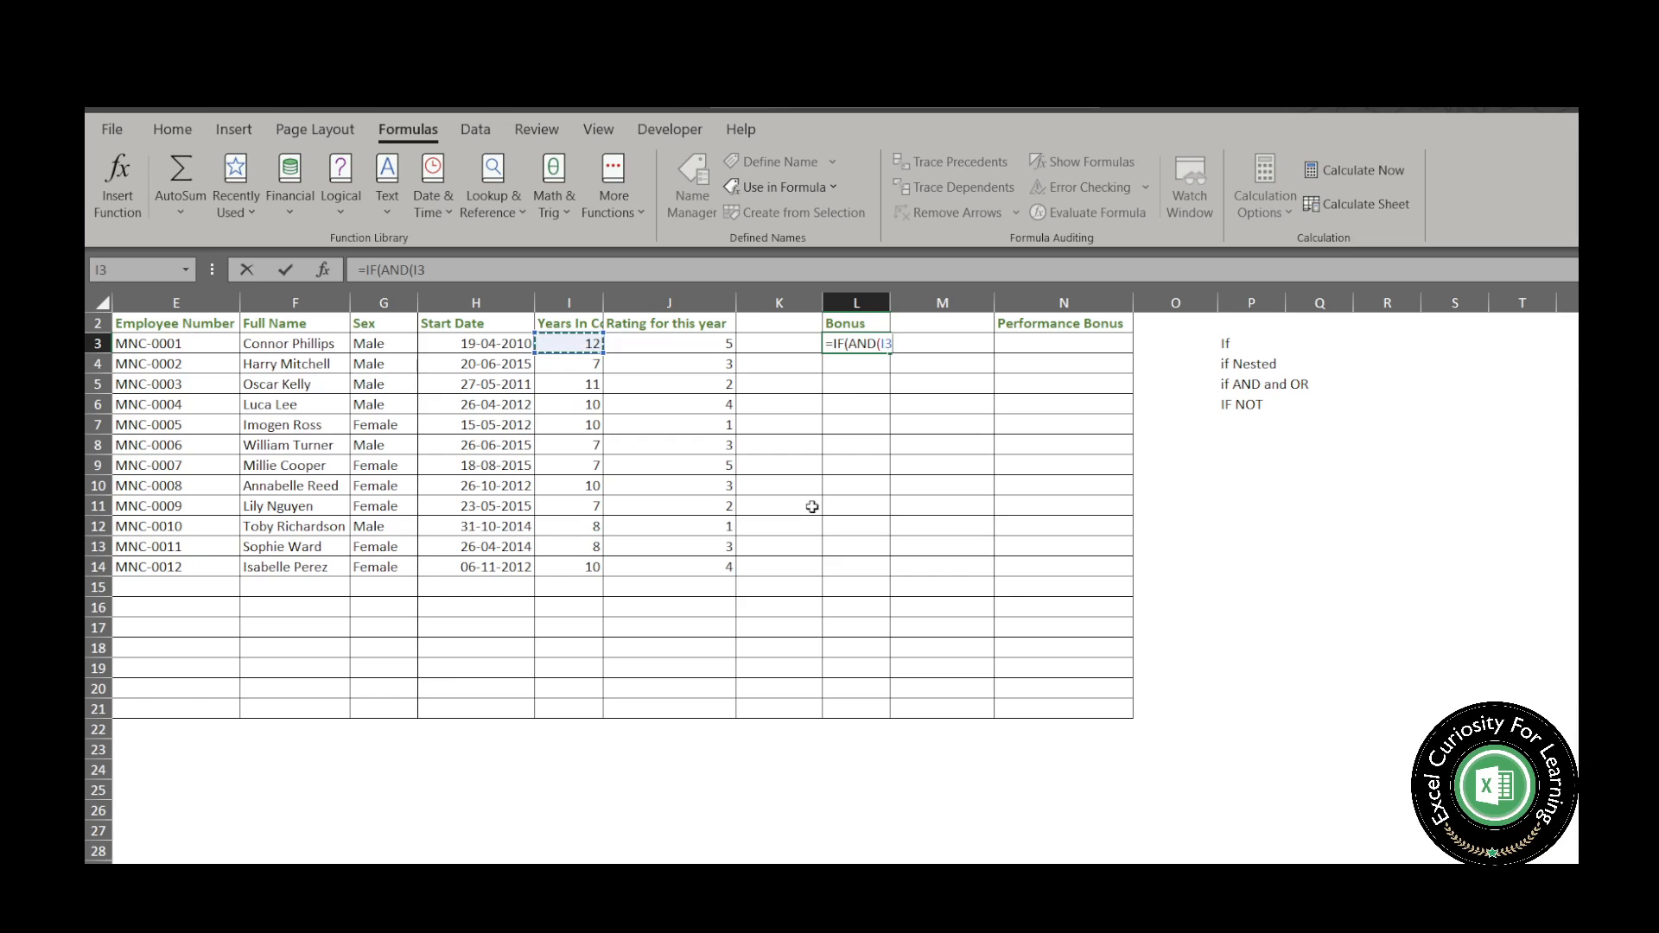
text(>10,)
- Complete the L3 formula with J3<=3 as the second AND condition, returning 3000 if true and "" otherwise
click(716, 349)
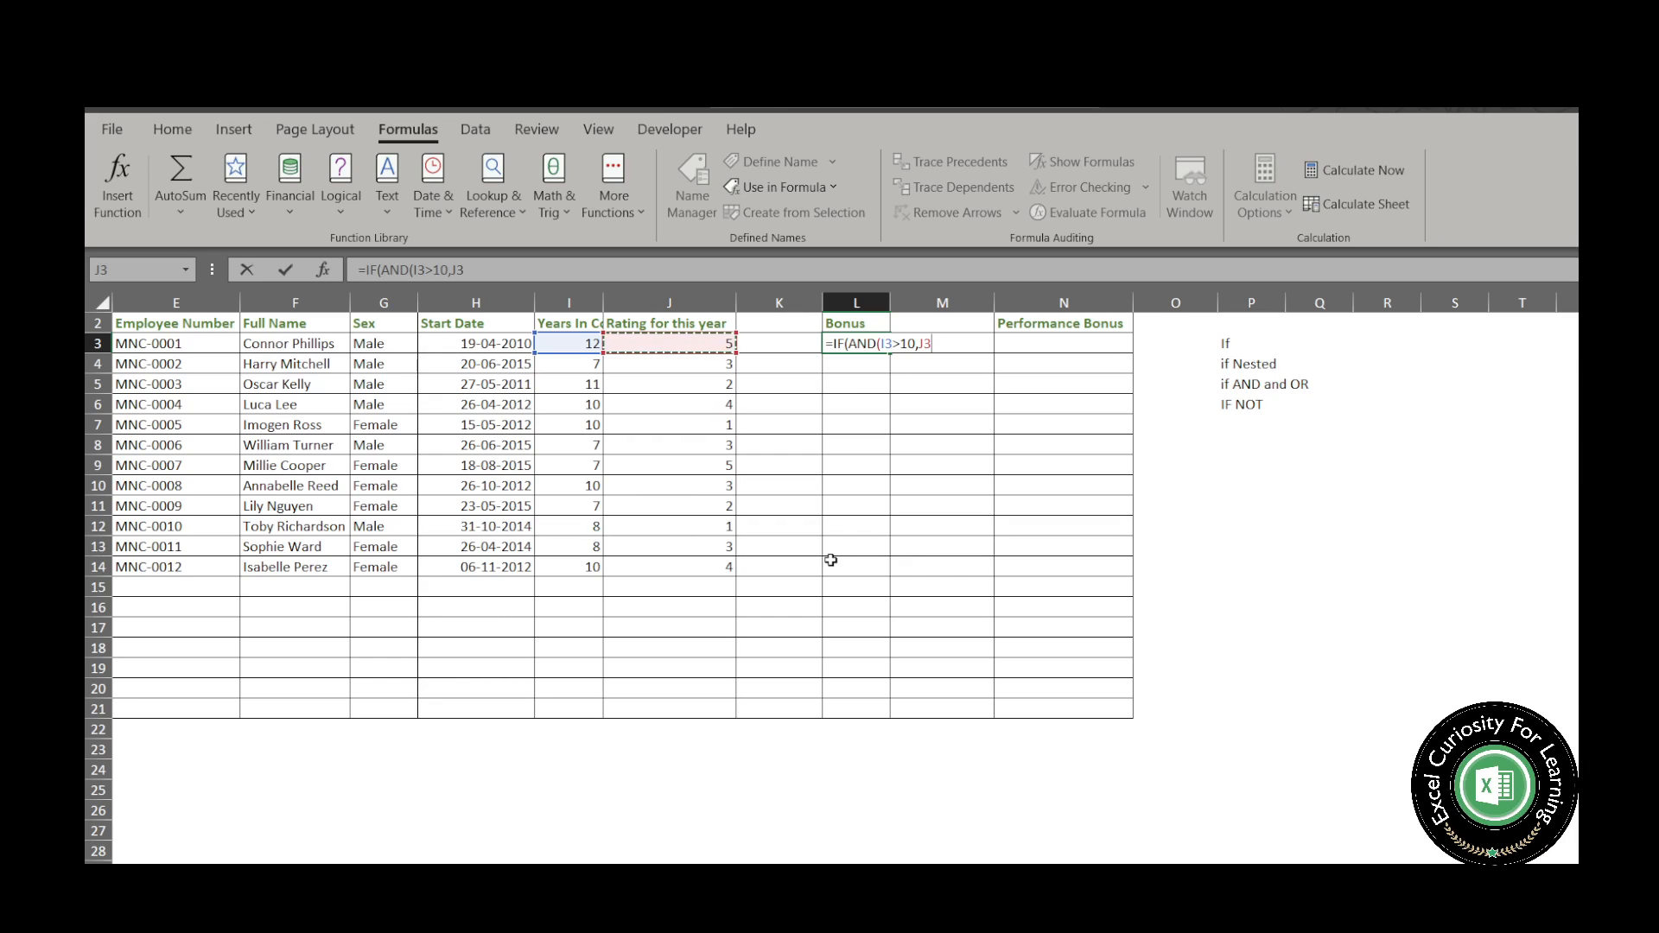
text(<=3,3000)
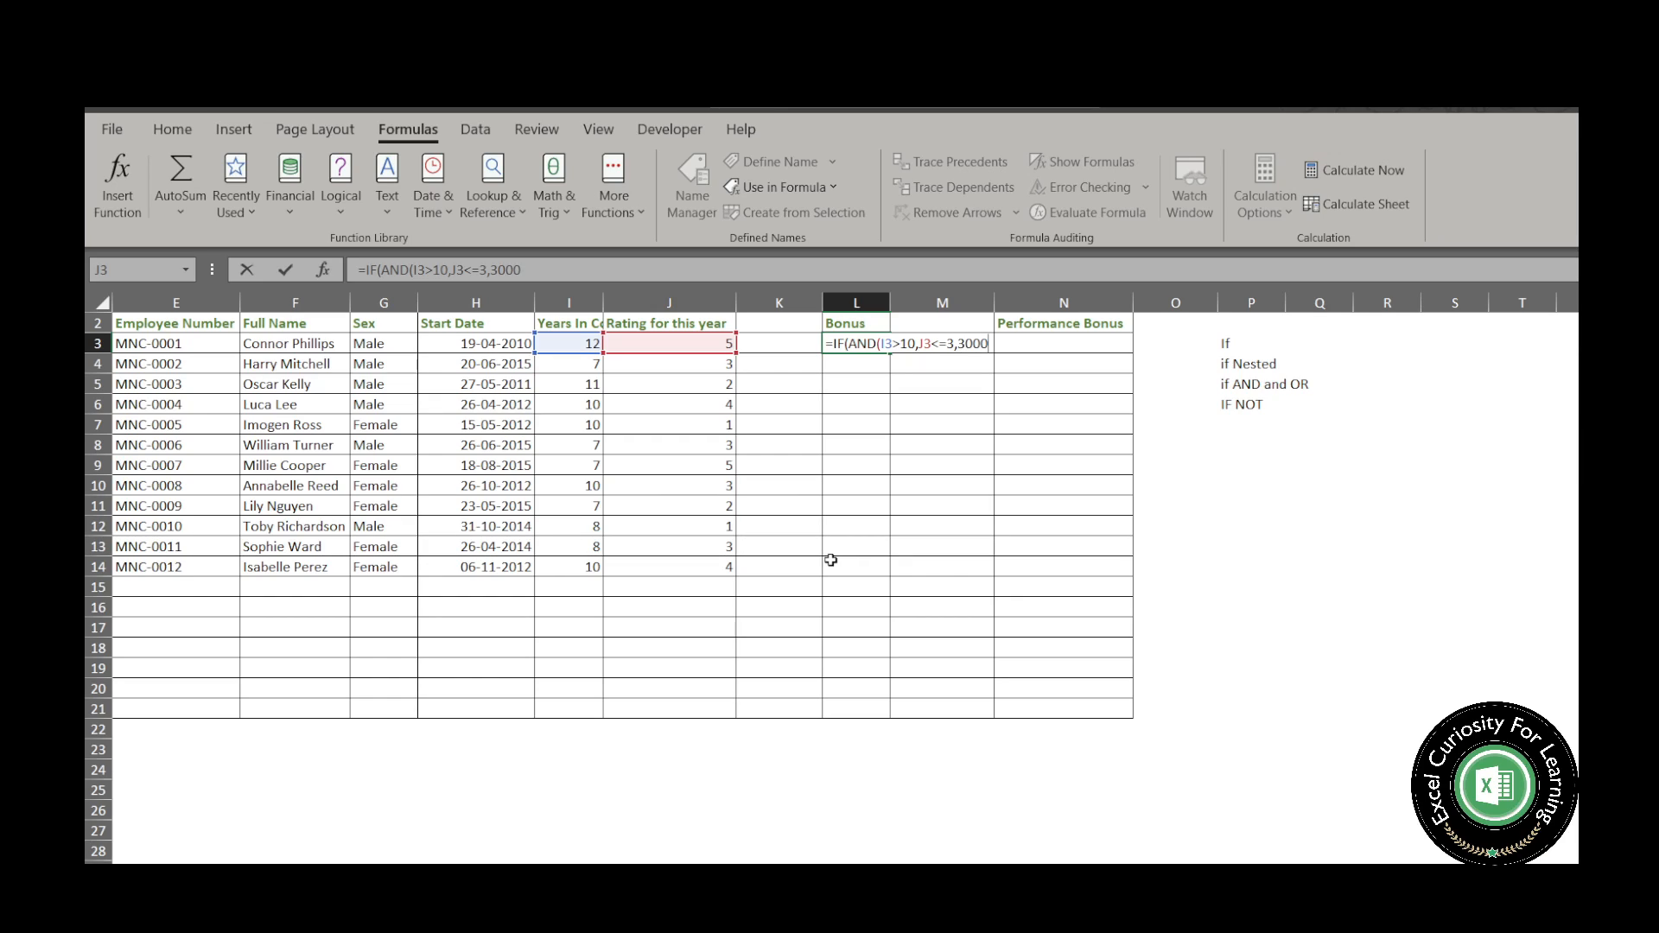
text(,"")
text())
text(,)
key(Return)
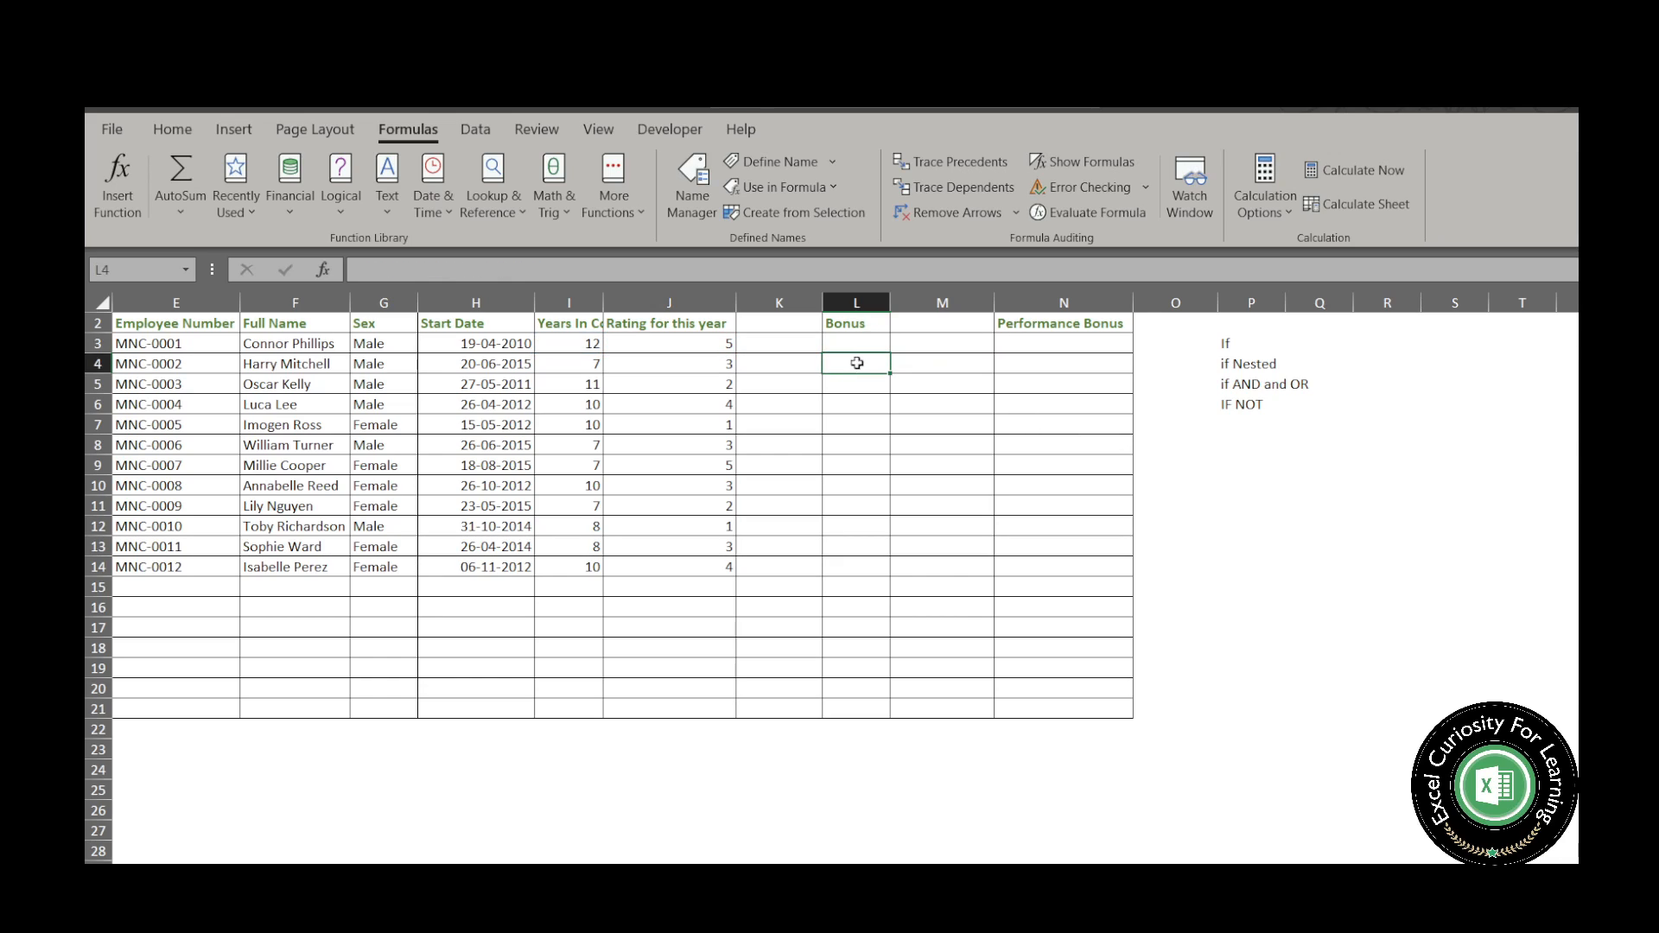
- Change the rating condition in L3 to J3>=3 and fill the formula down to L14
click(839, 343)
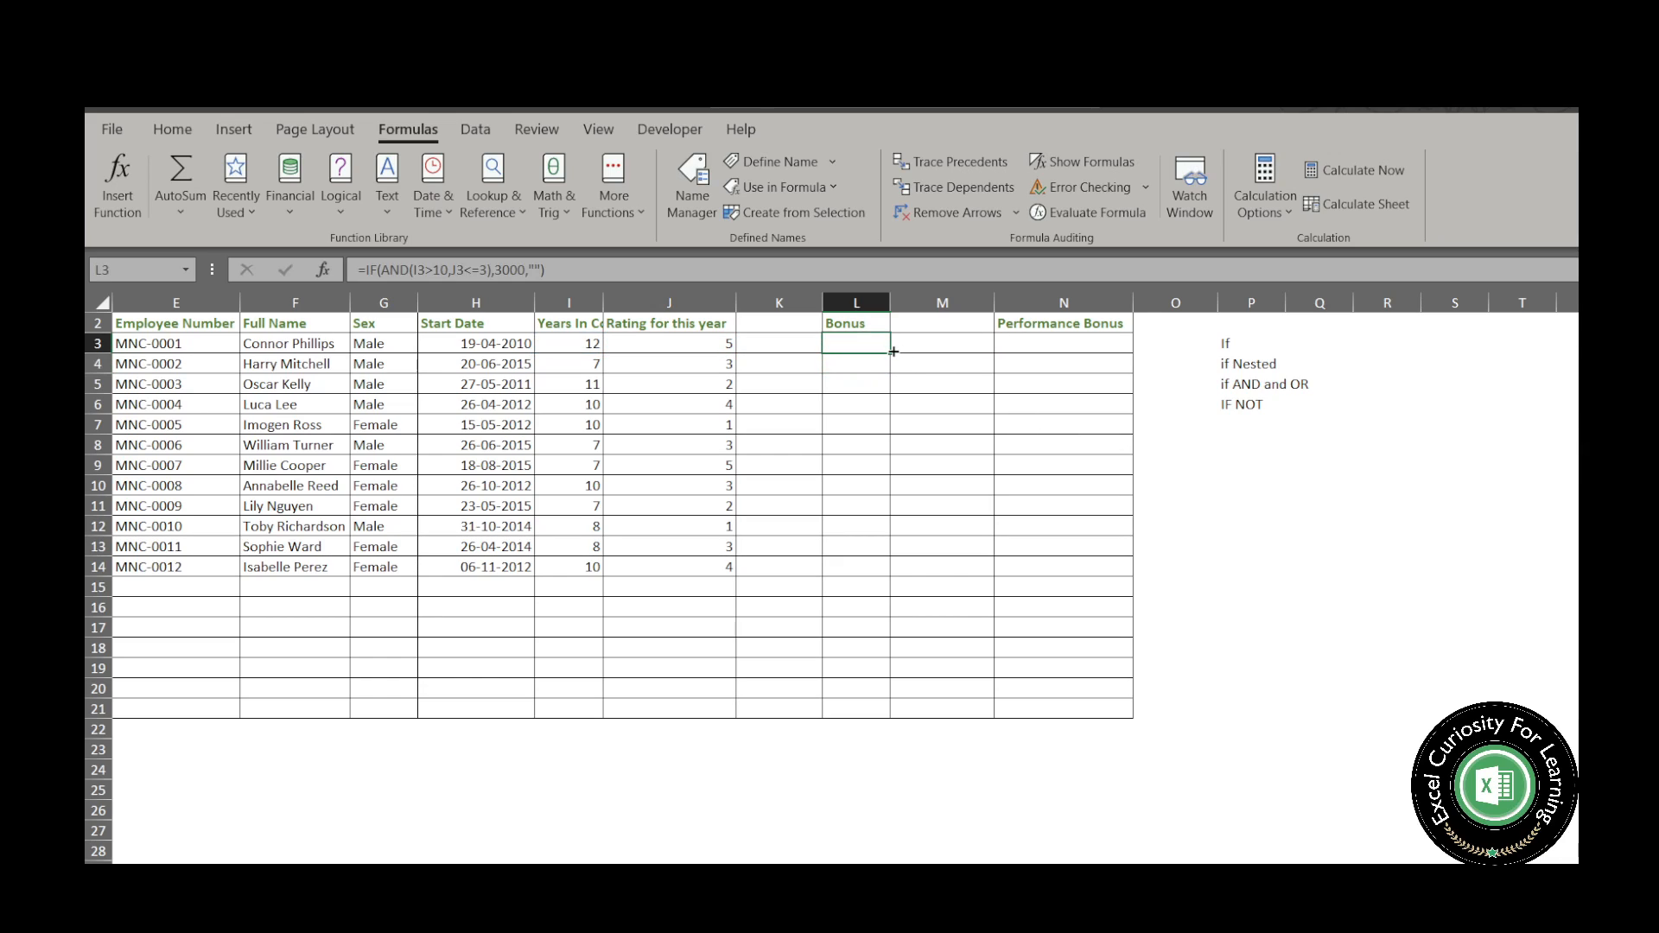
click(581, 272)
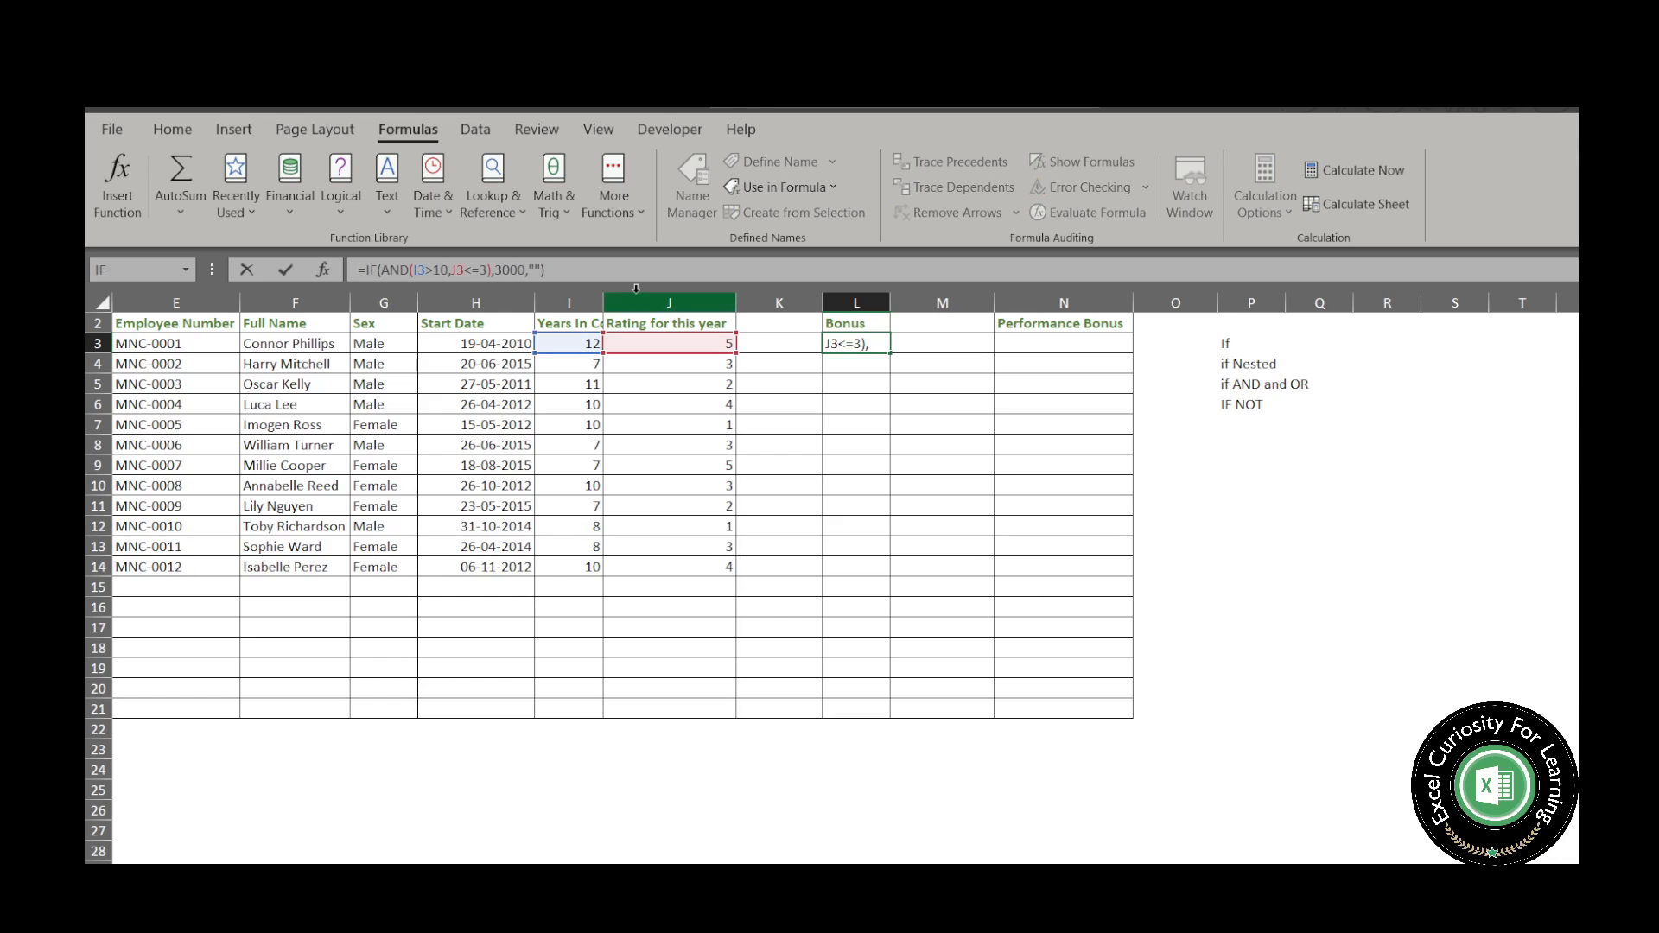
key(BackSpace)
key(Return)
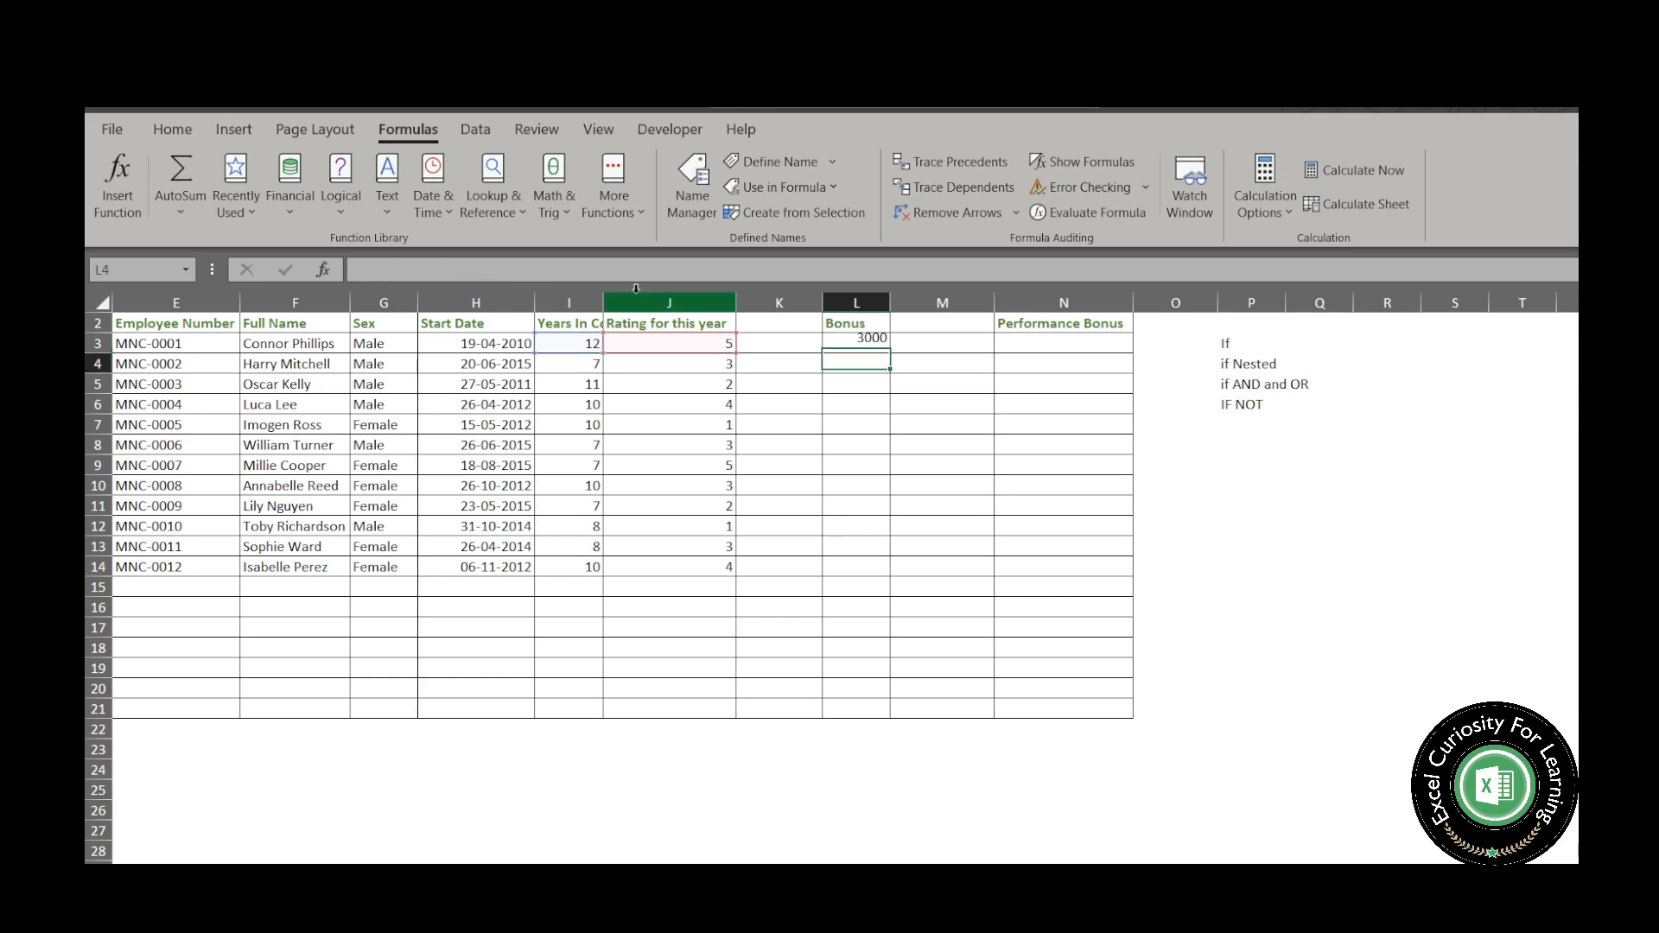
click(851, 345)
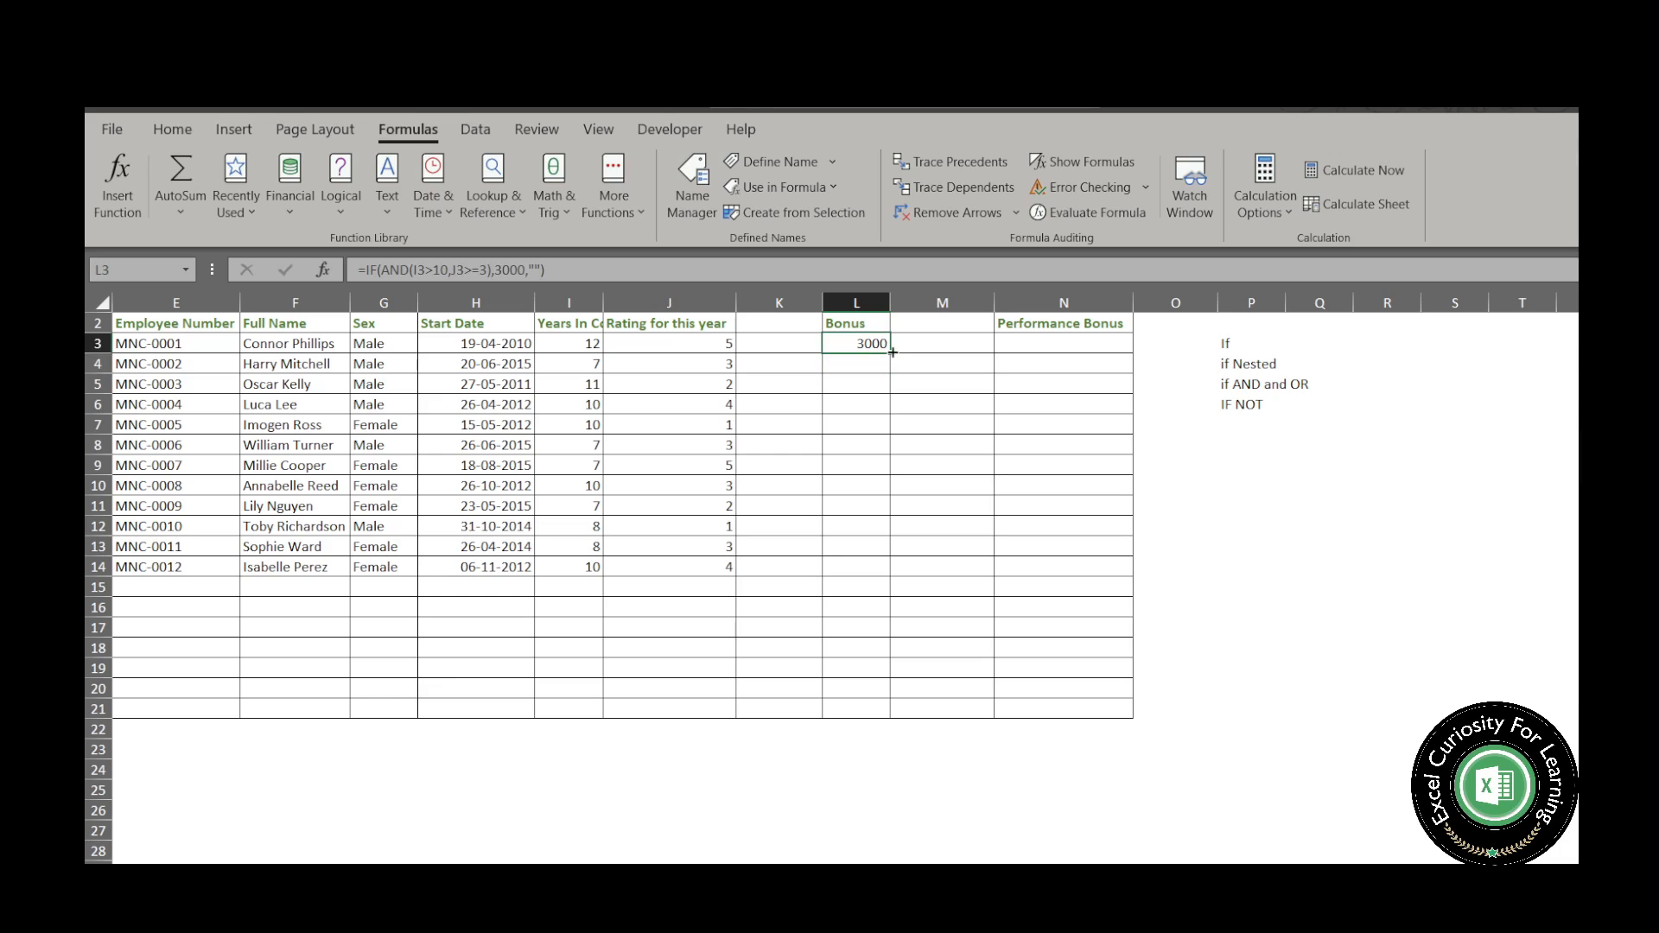
drag(889, 353, 880, 577)
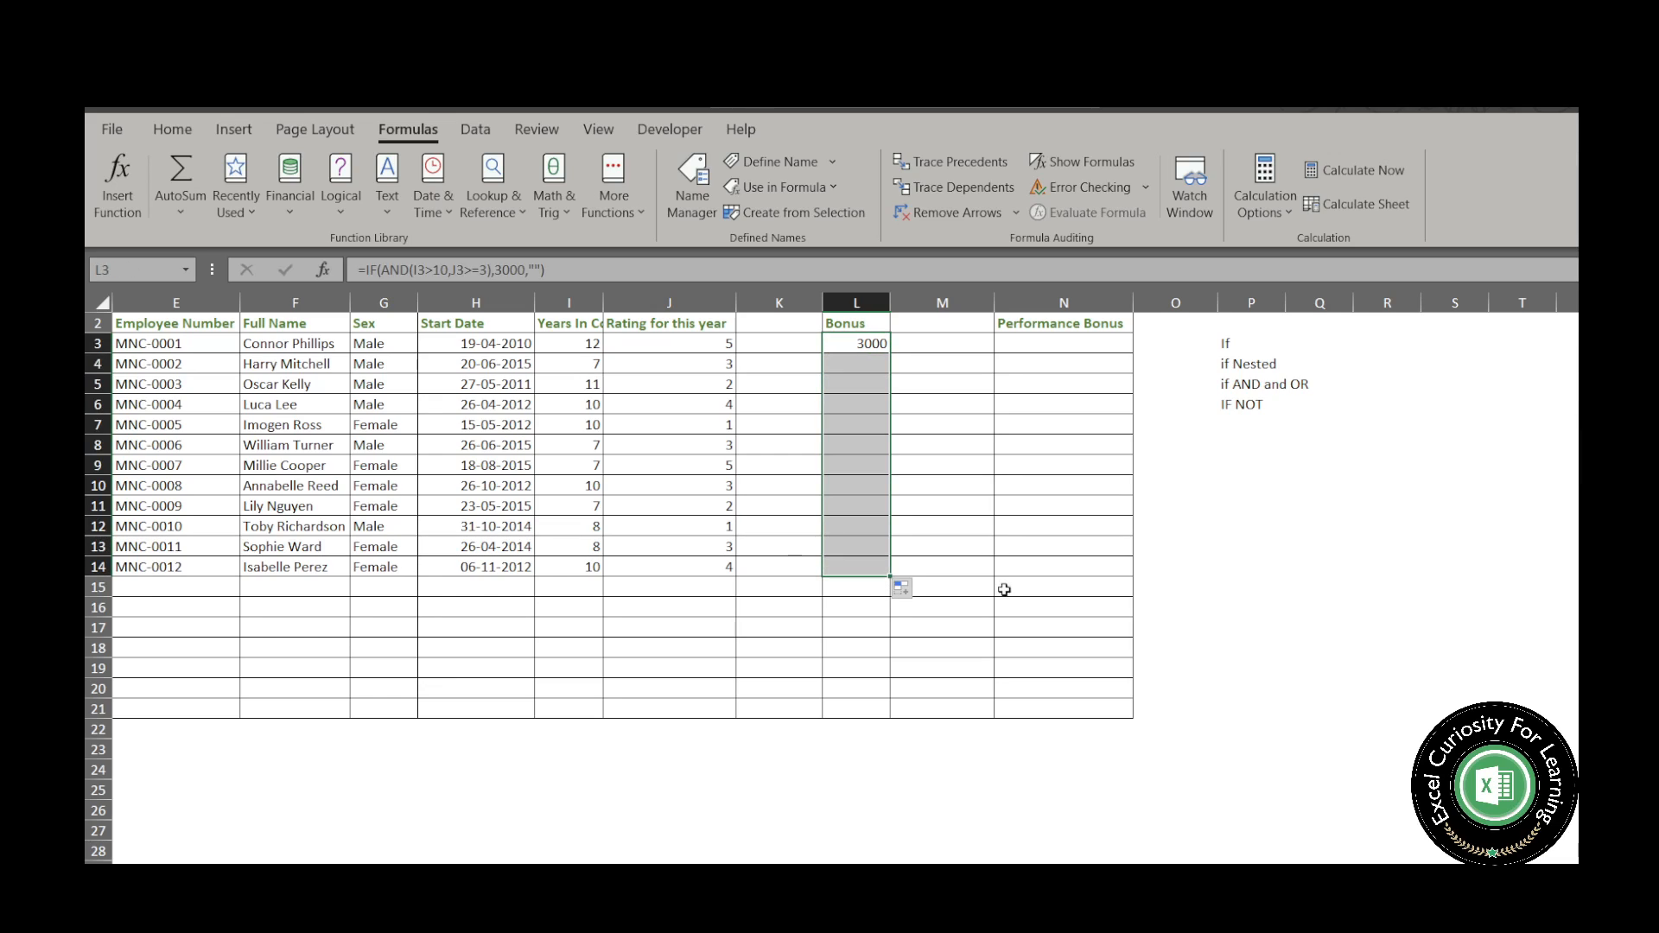
click(939, 464)
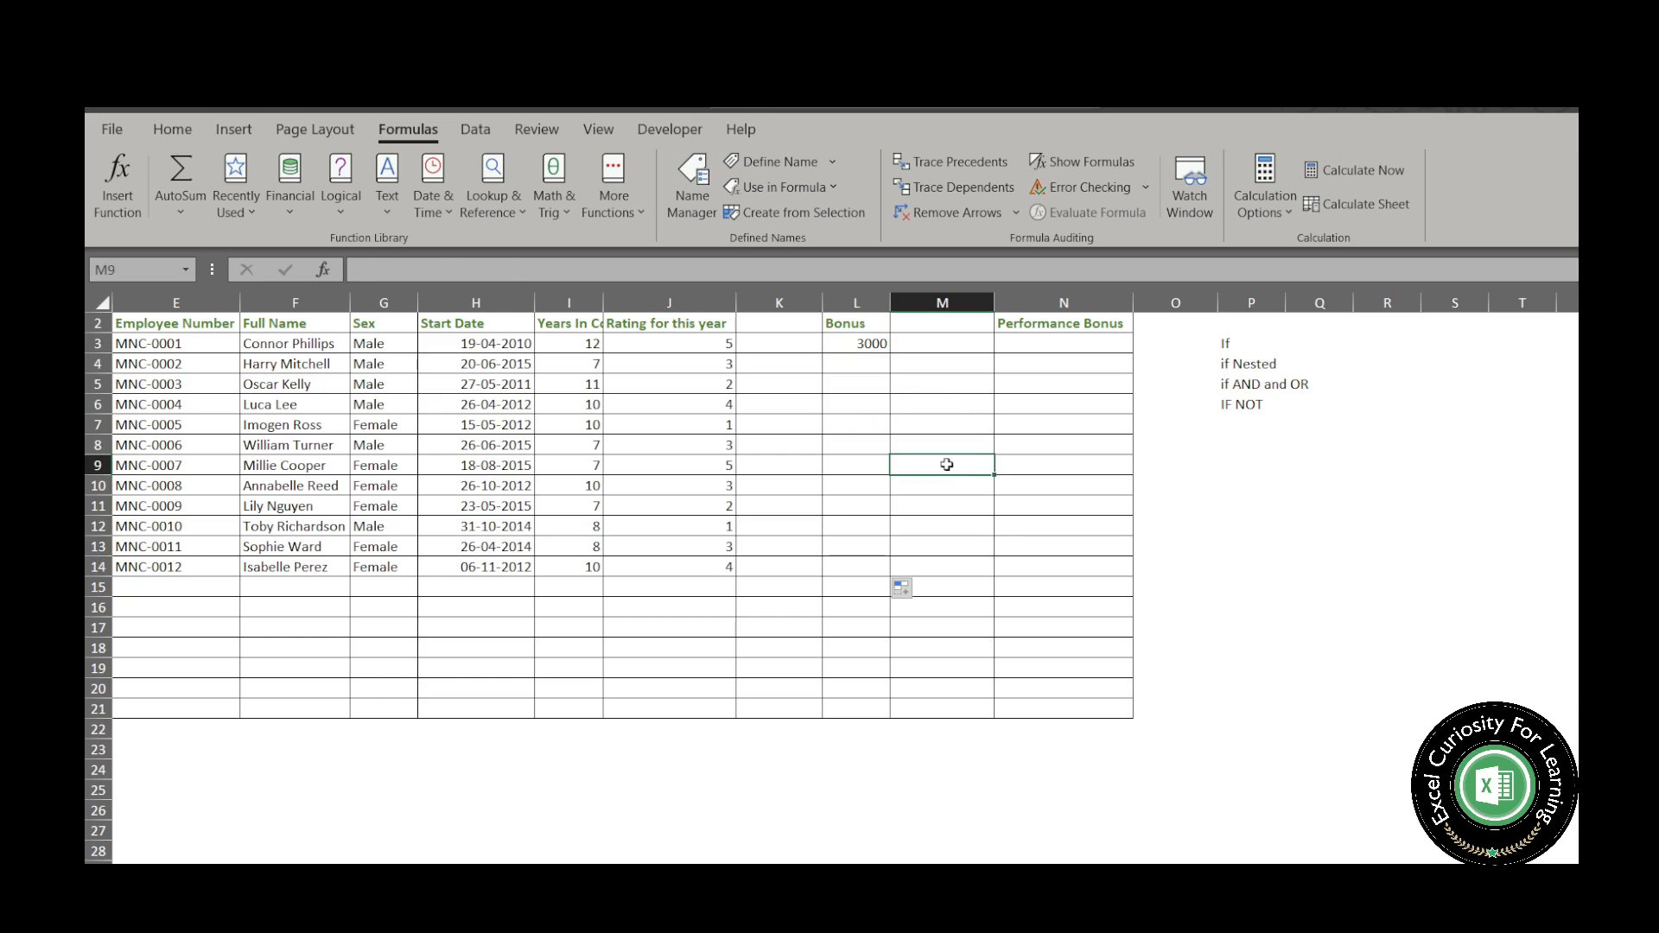
- Change the years condition in L3 to I3>=10 and fill the formula down to L14 again
click(884, 346)
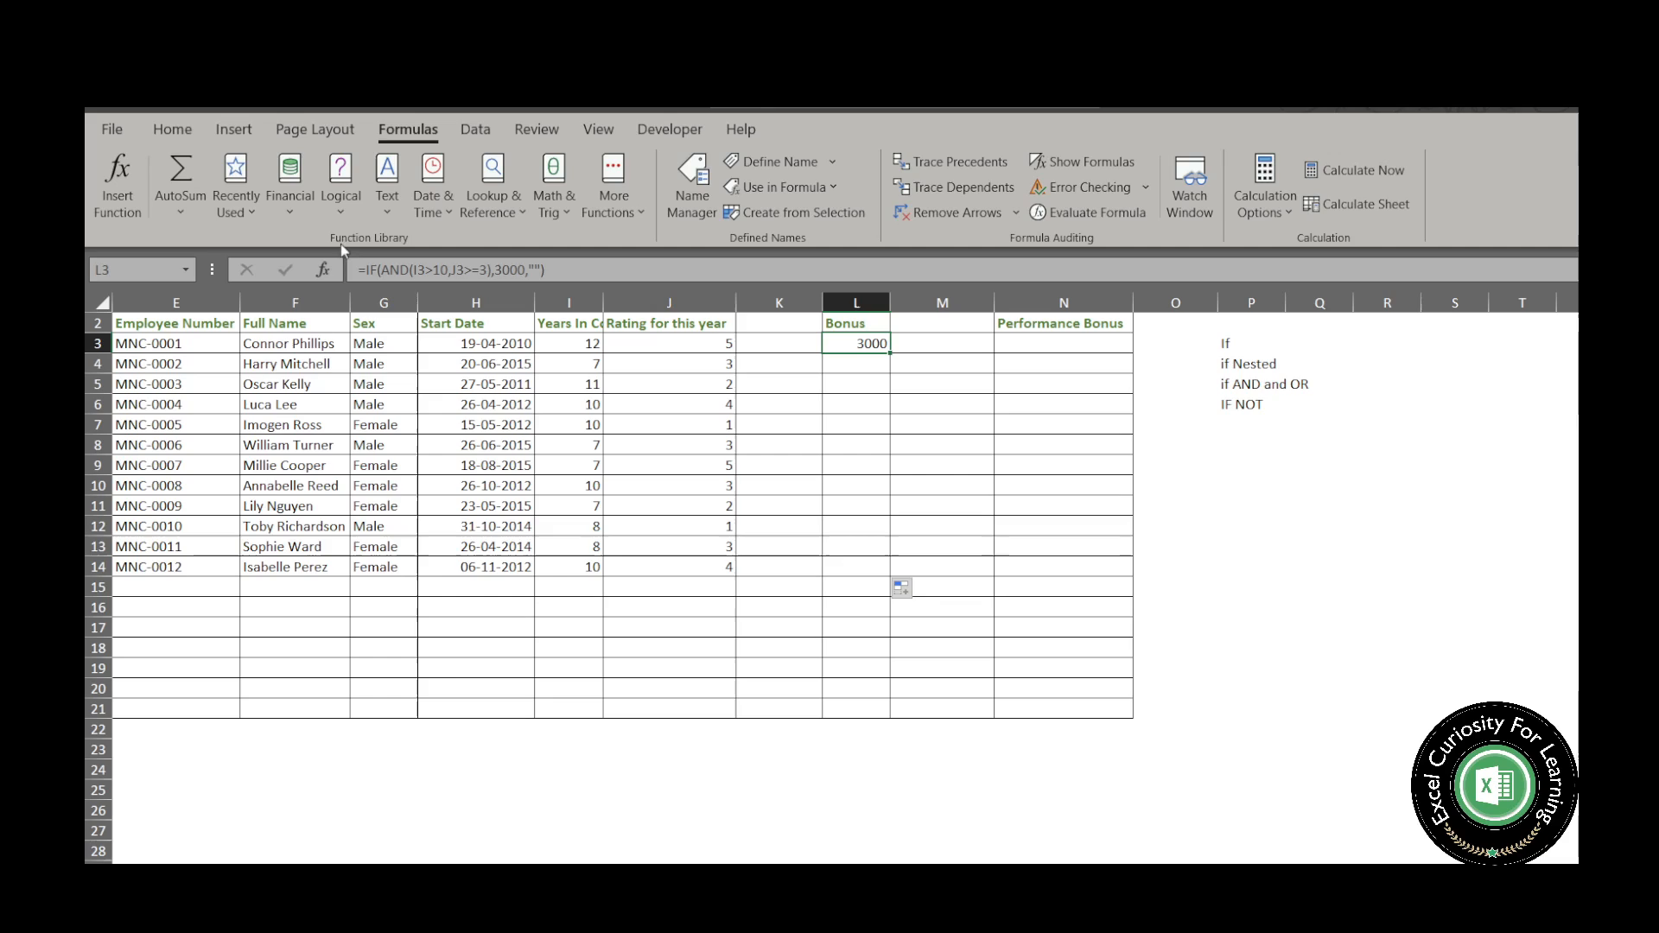
click(435, 270)
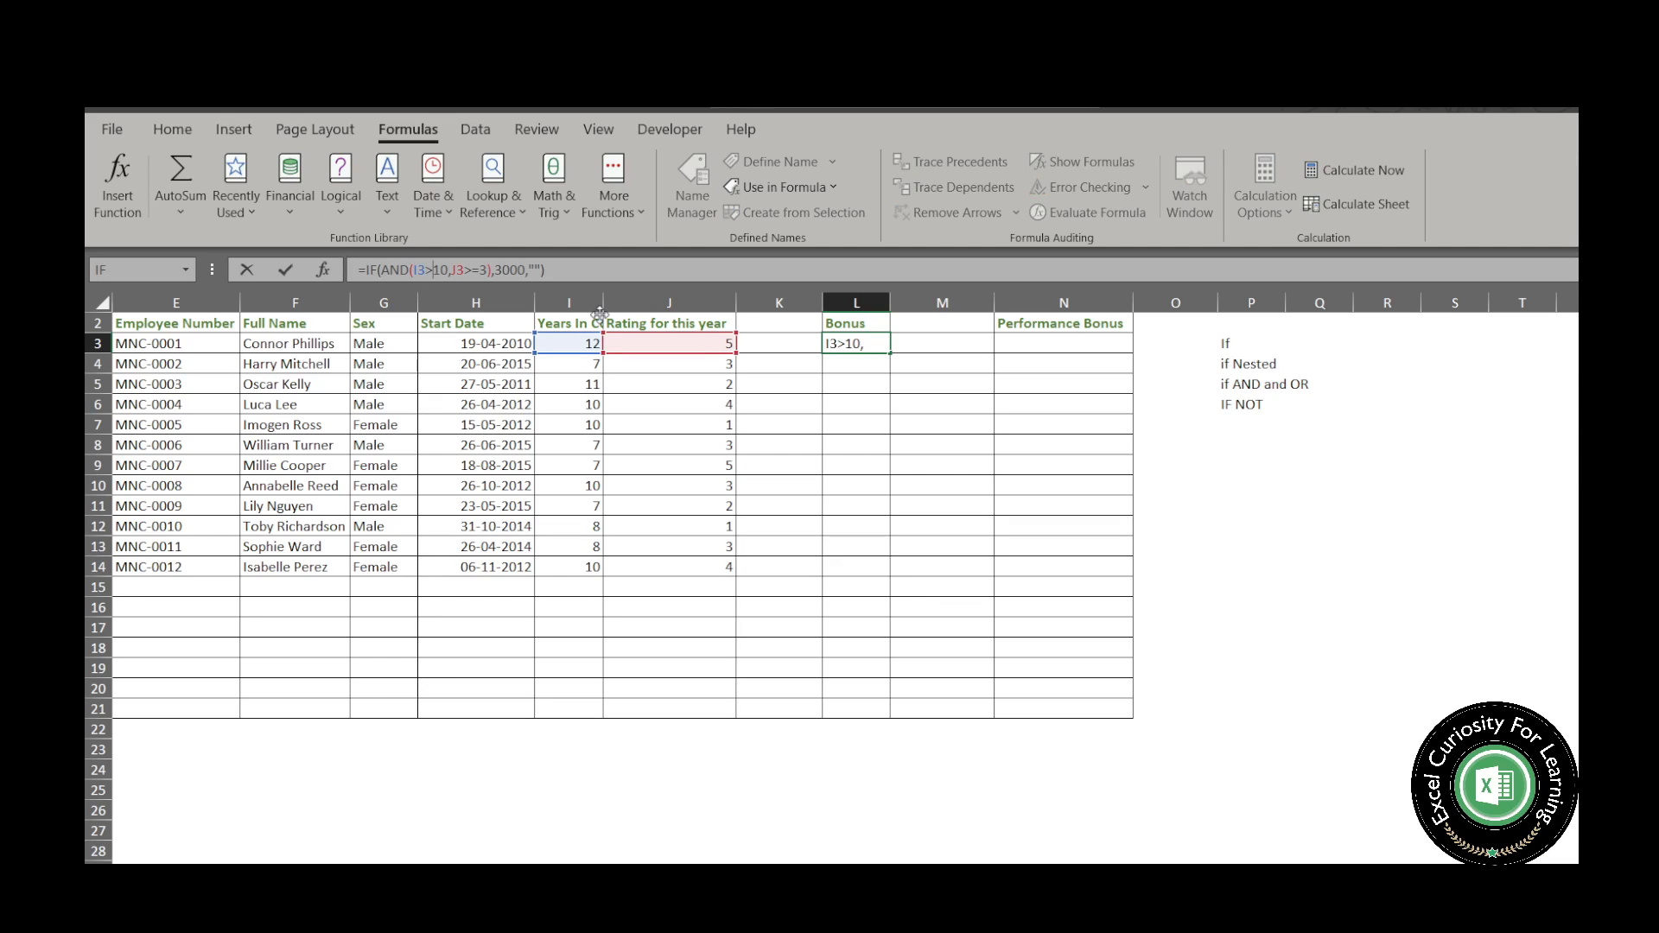
key(Return)
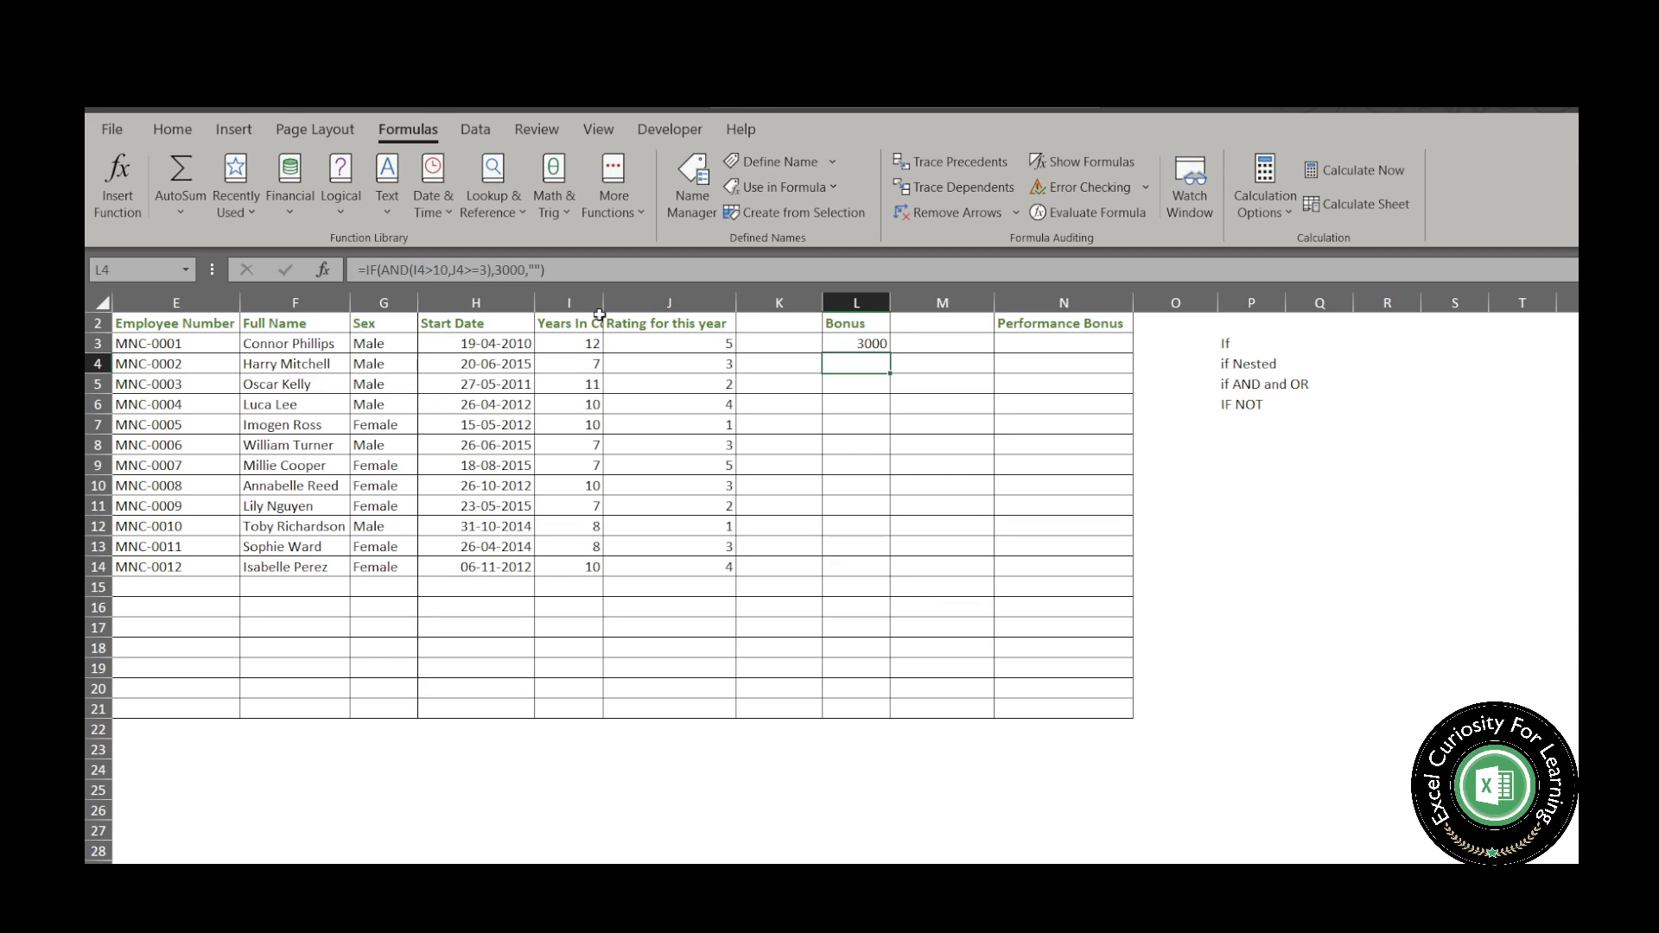
click(879, 345)
drag(890, 354, 886, 570)
click(1103, 572)
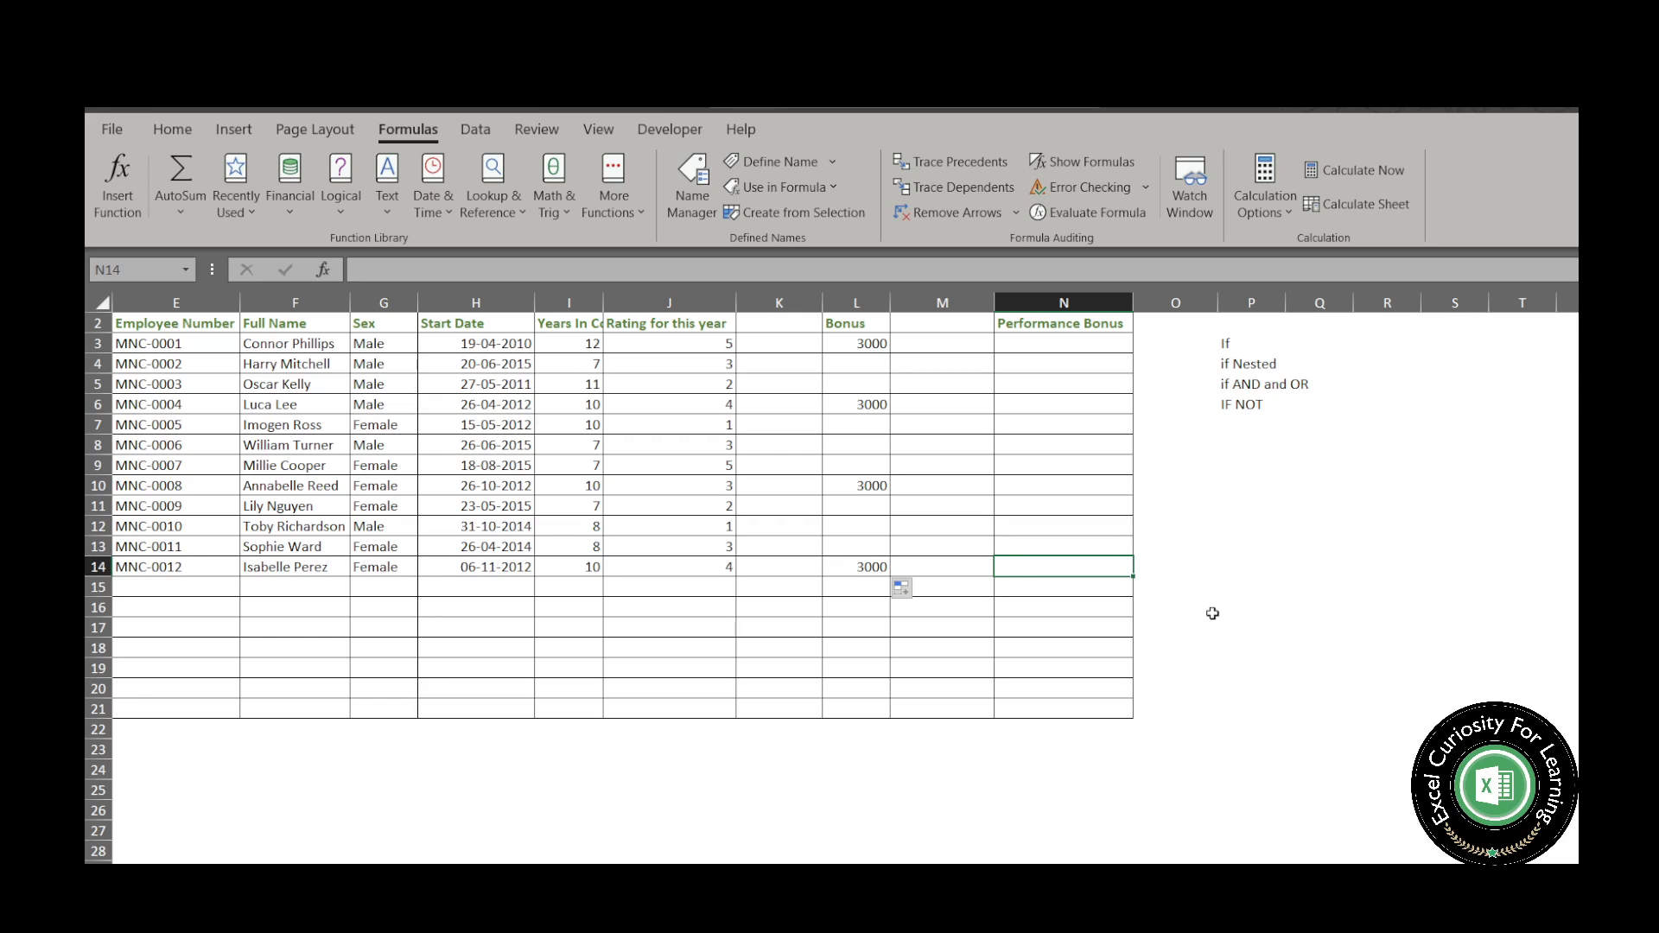
- Clear the IF with AND results from cells L3 to L14
click(868, 345)
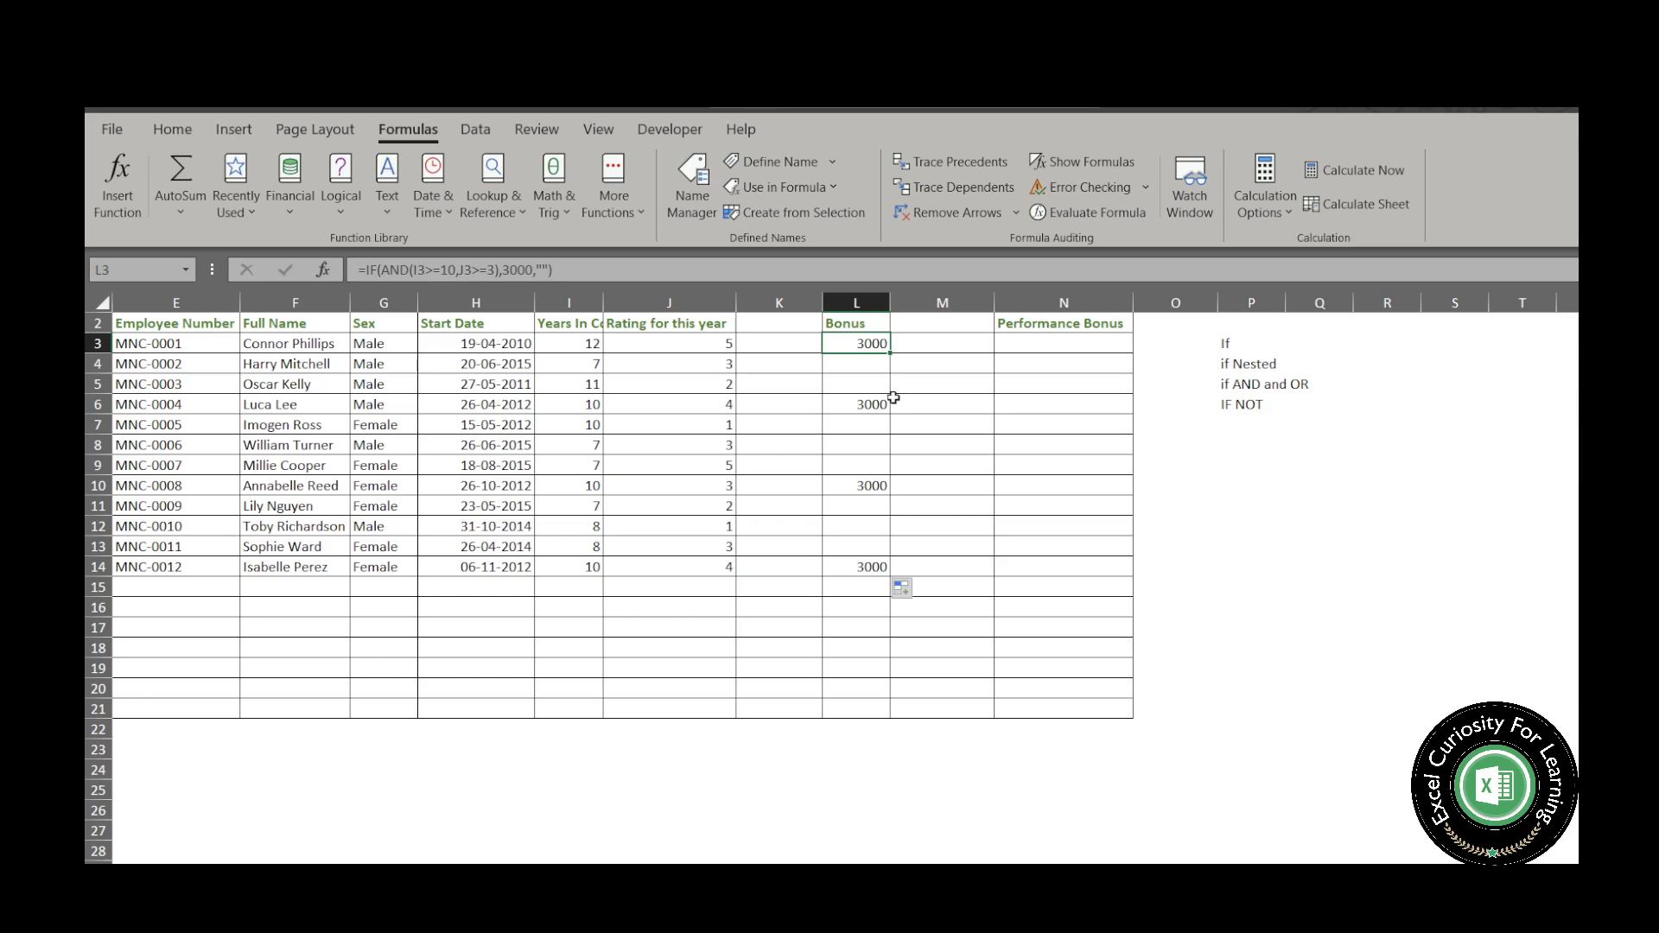
key(ctrl+shift+Down)
key(Delete)
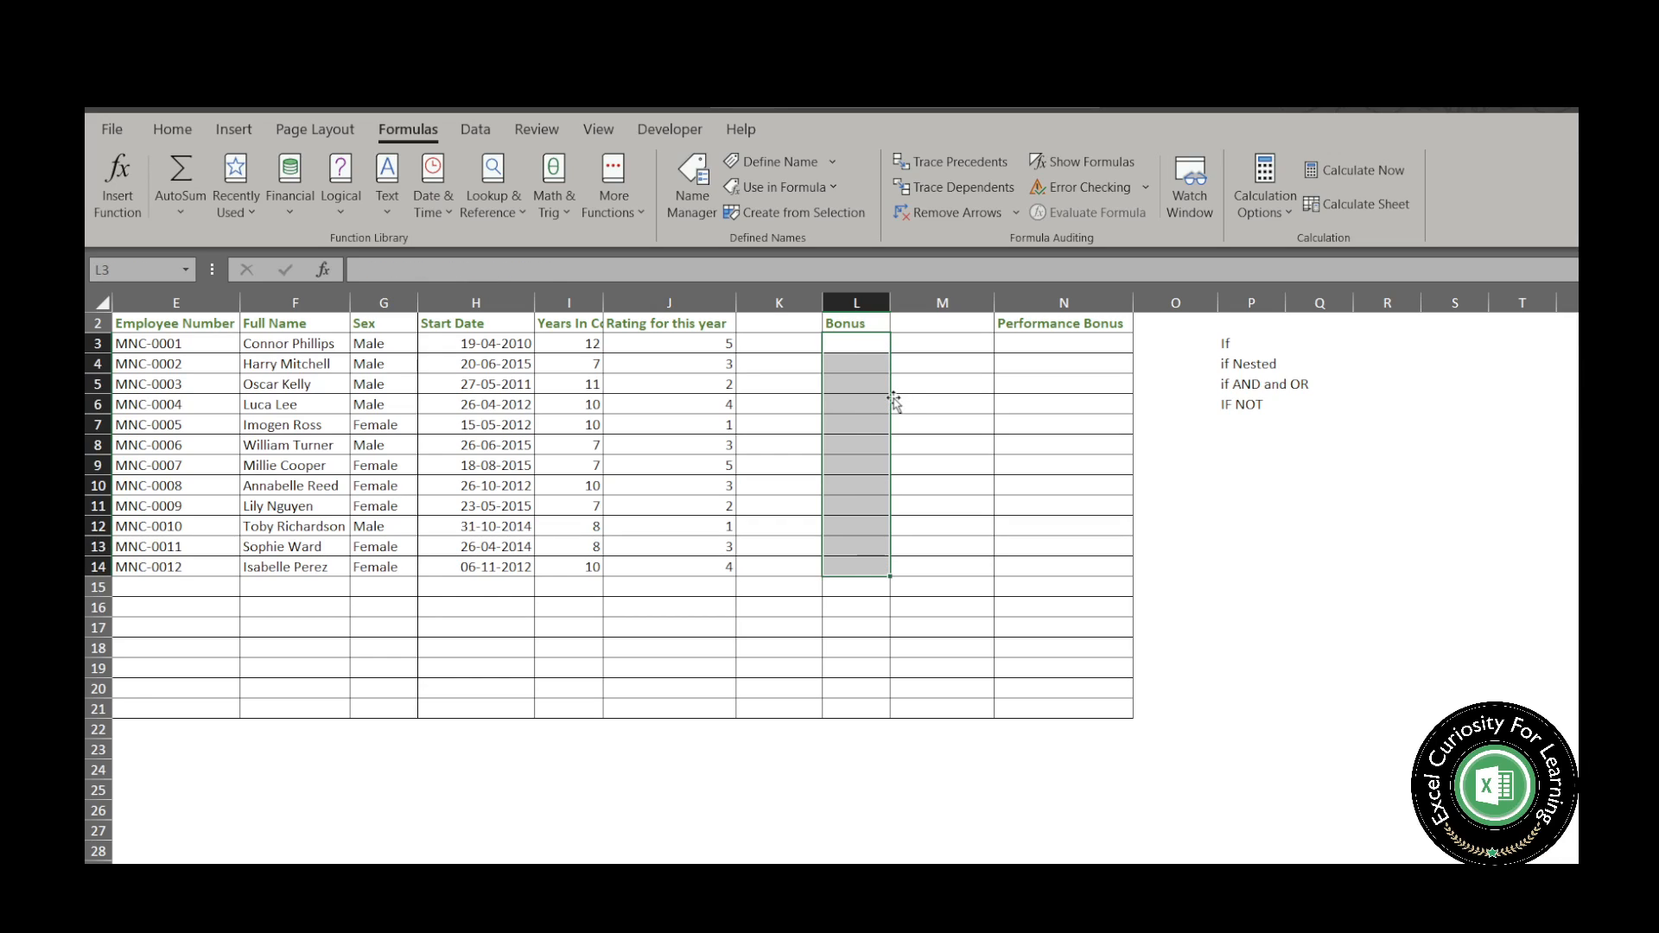
- Enter a formula in L3 that returns 3000 when OR(I3>=10,J3>=3) is true and "" otherwise
key(Up)
key(Down)
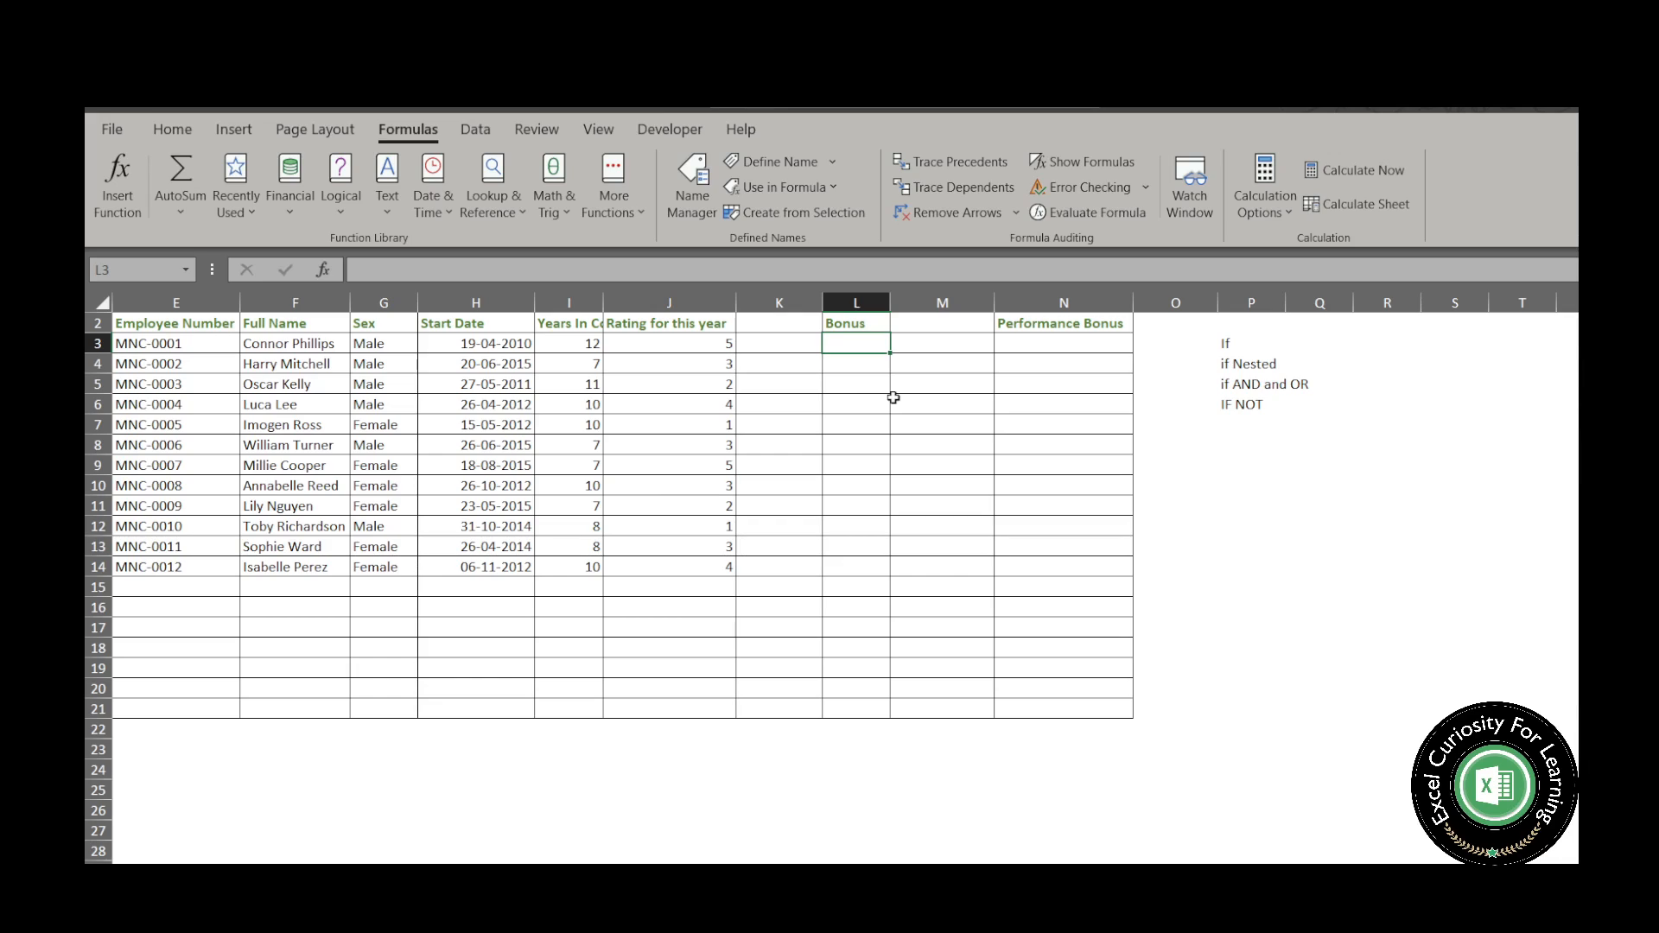
text(=IF()
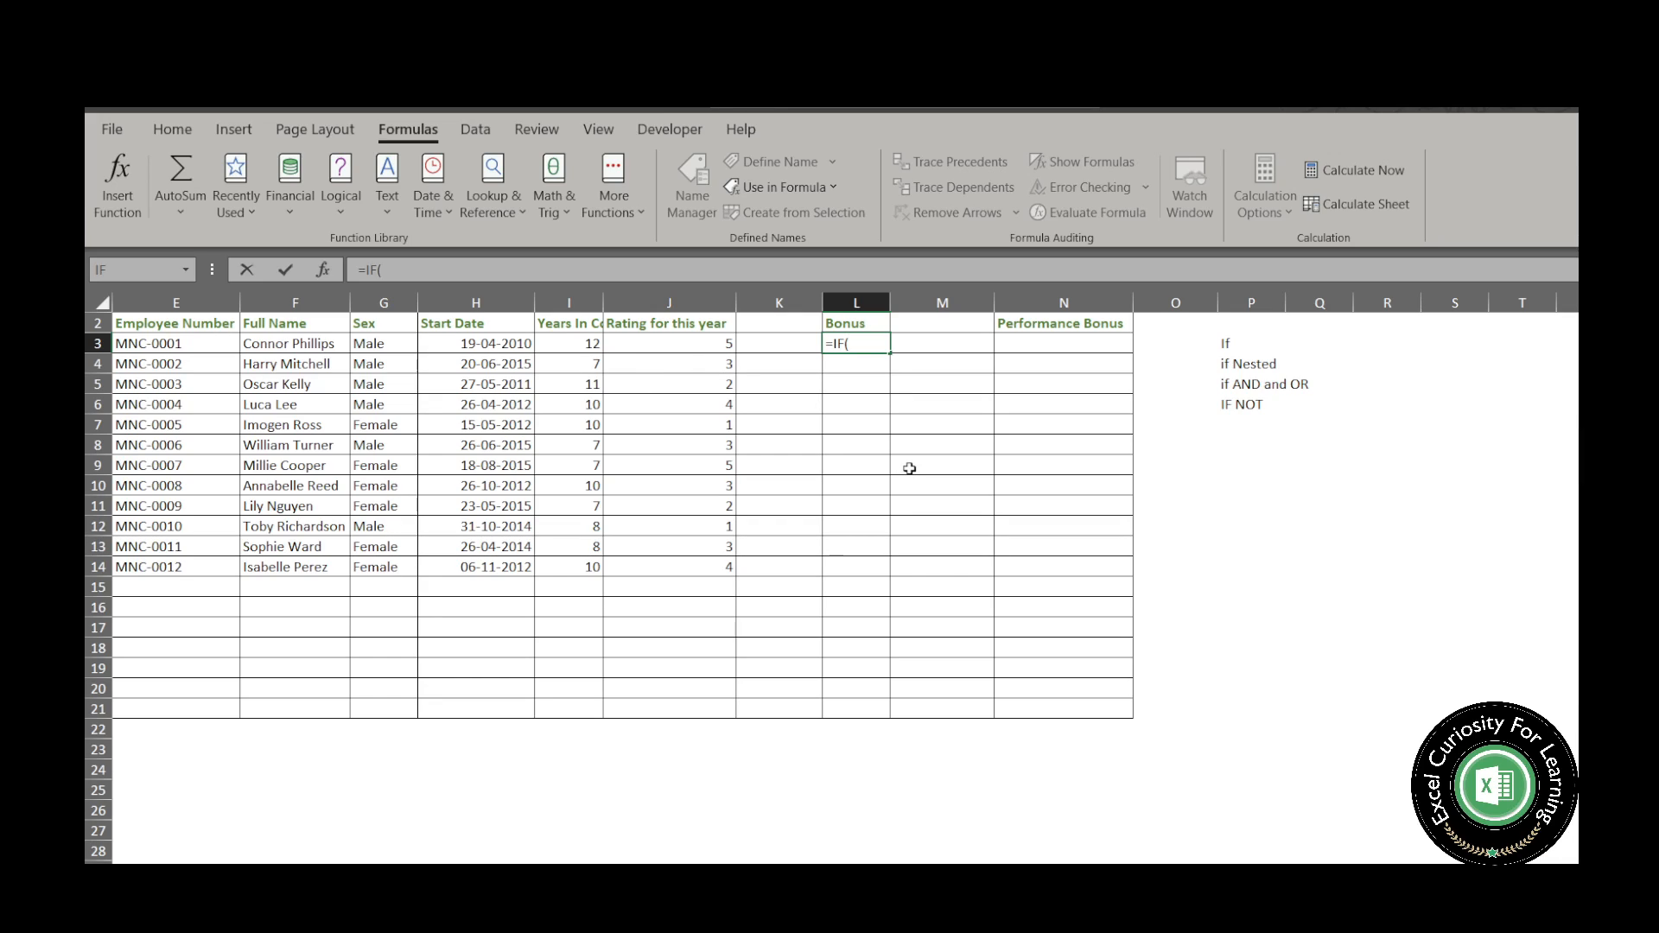
text(OR()
click(589, 345)
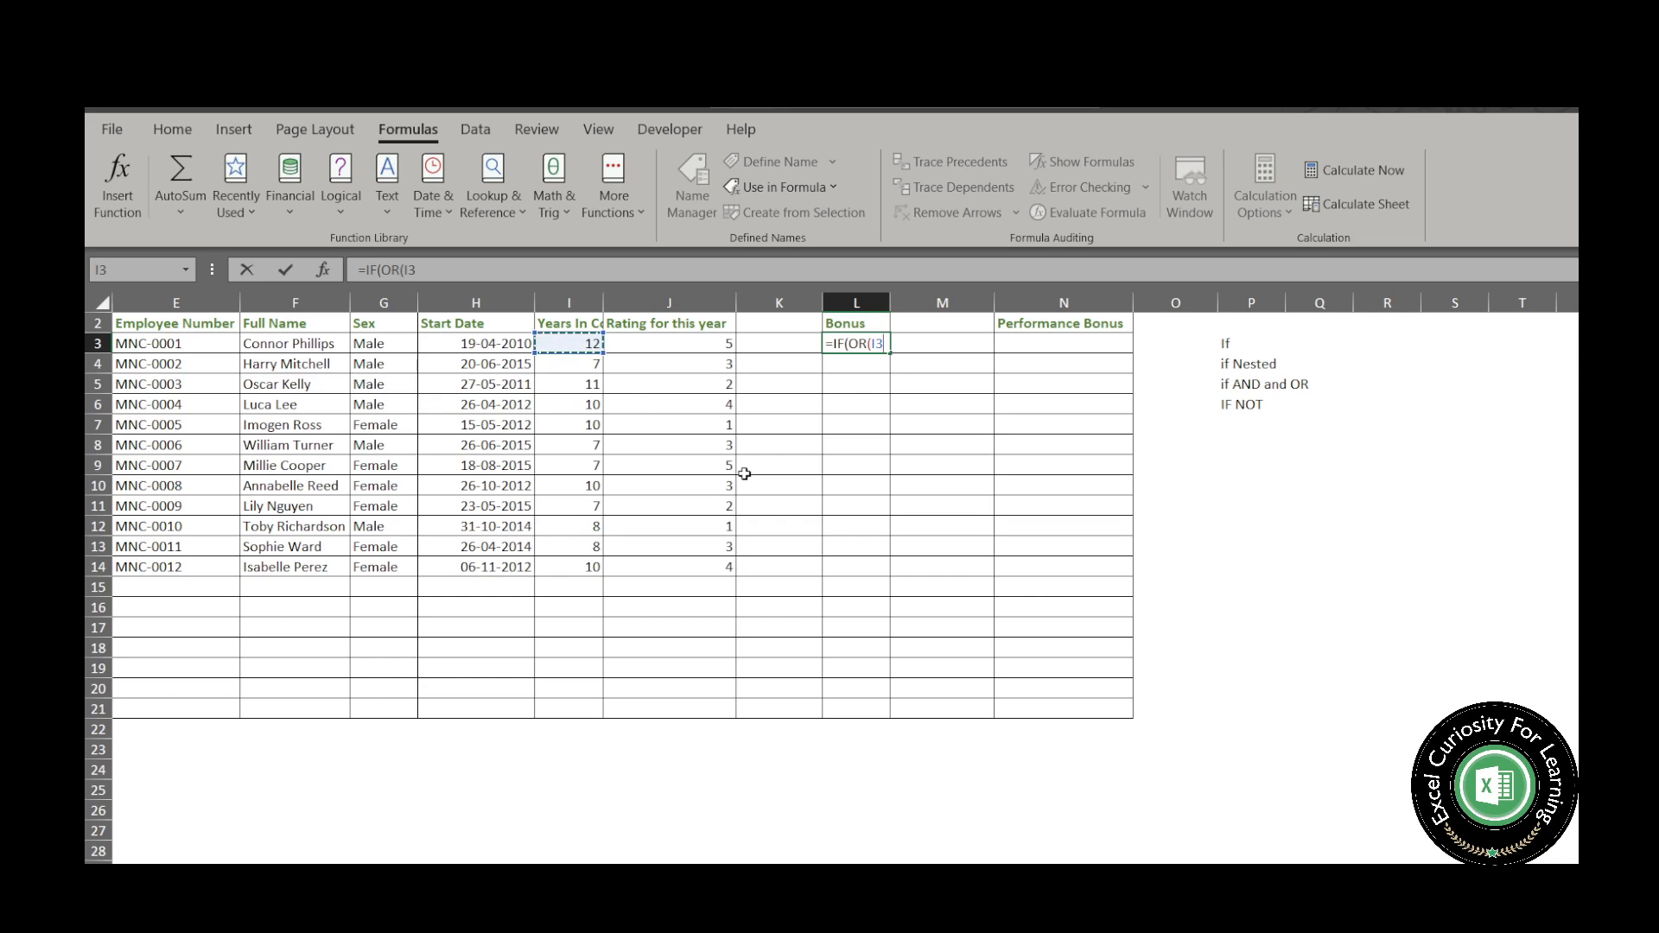
text(>=10,)
click(712, 347)
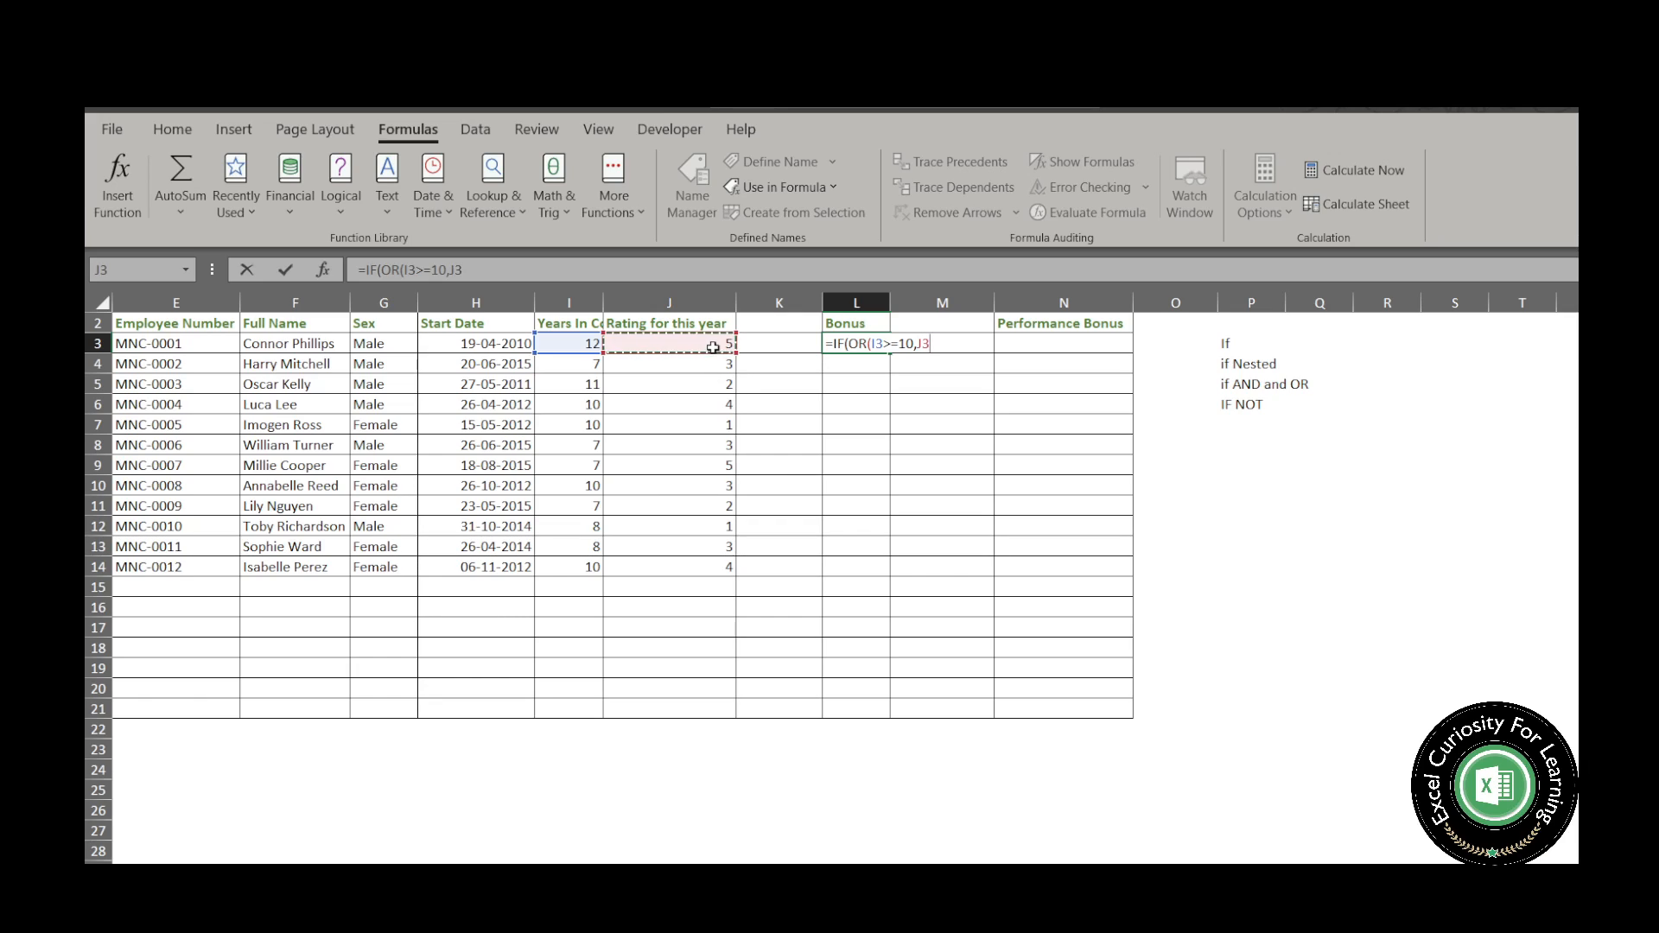
text(=>3),3000,)
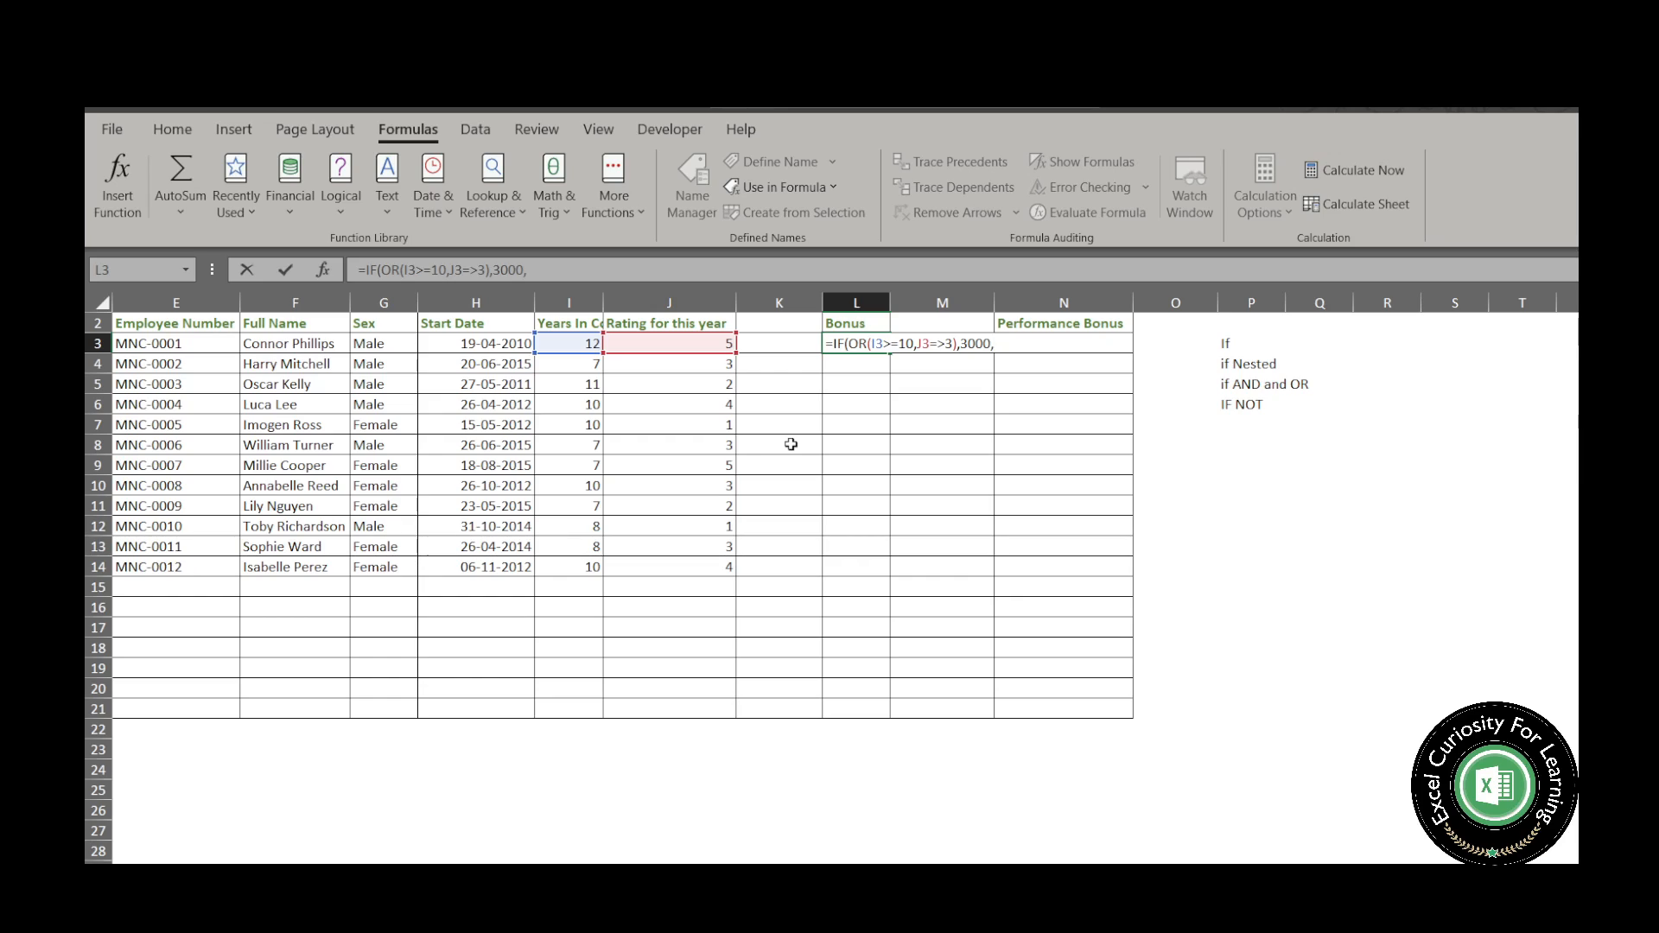
text(""))
key(Return)
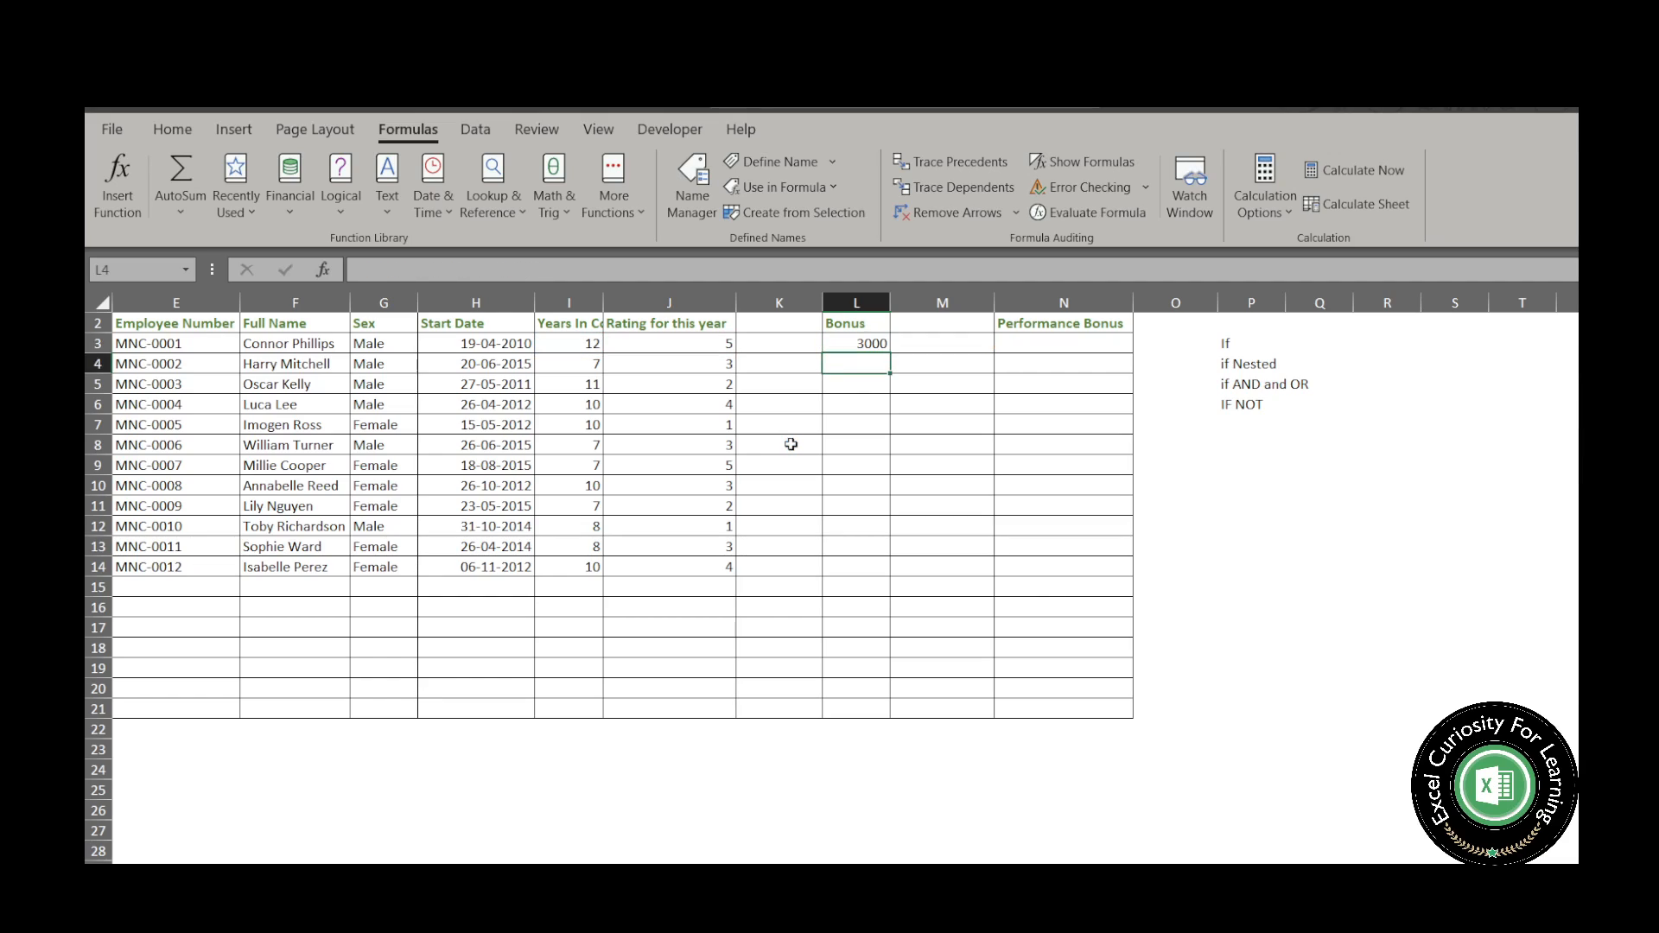
- Fill the IF with OR formula from L3 down to L14
key(Up)
key(shift+Down)
key(shift+Down)
key(shift+Down)
key(shift+Down)
key(shift+Down)
key(shift+Down)
key(shift+Down)
key(shift+Down)
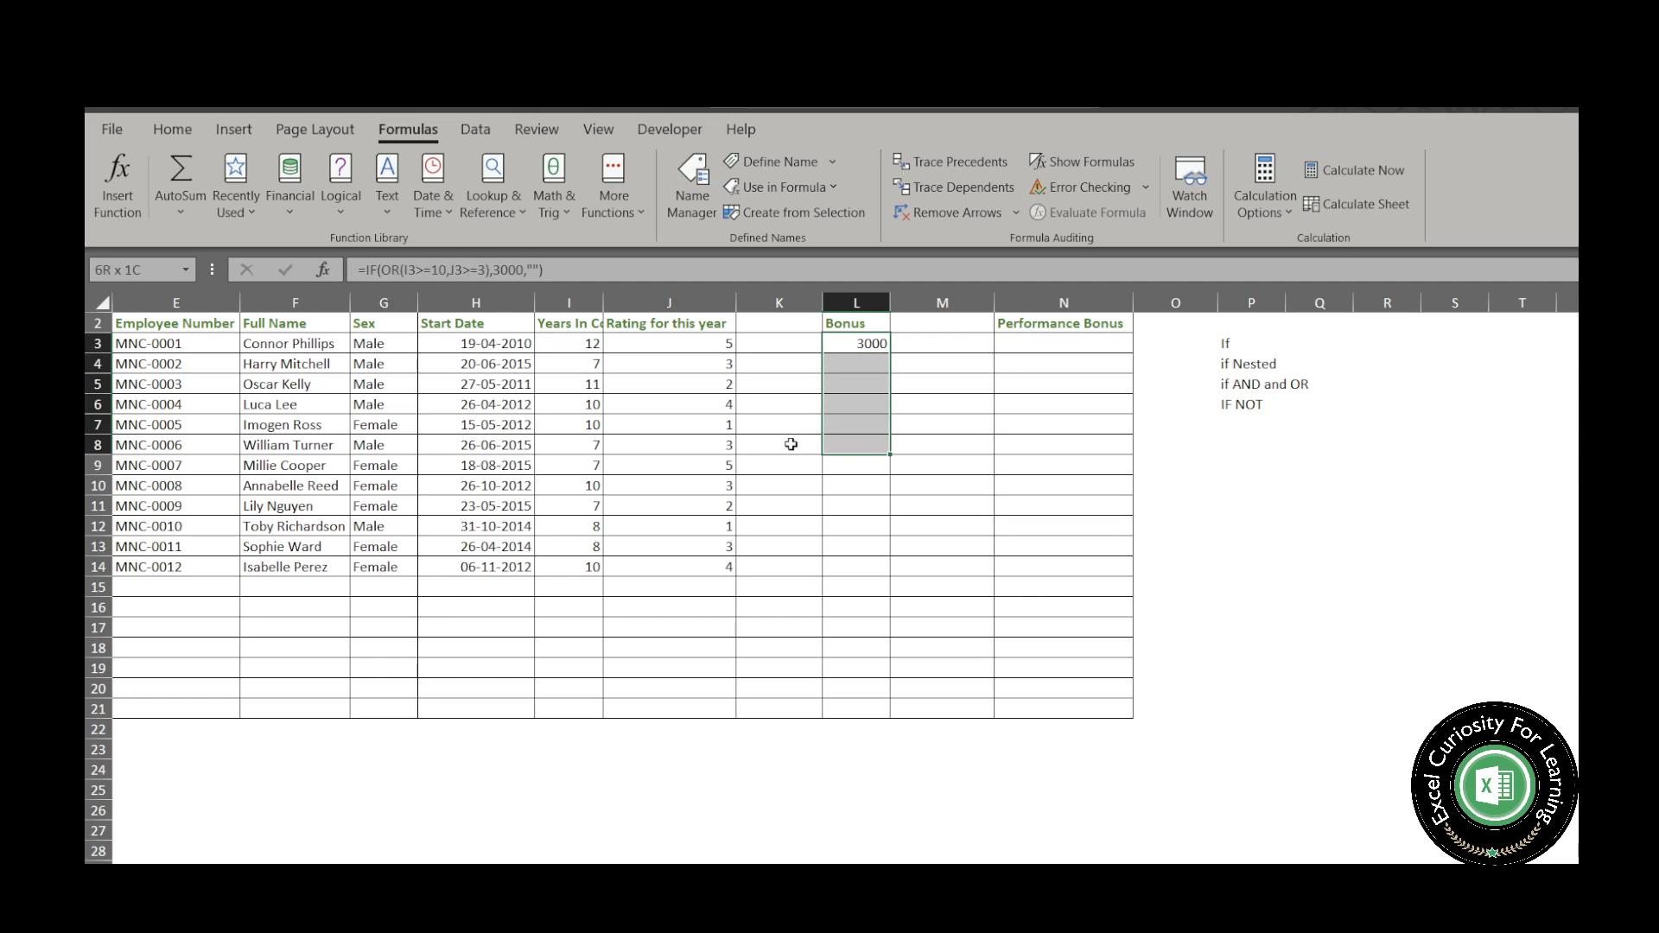
key(shift+Down)
key(shift+Down)
key(shift+Down)
key(ctrl+d)
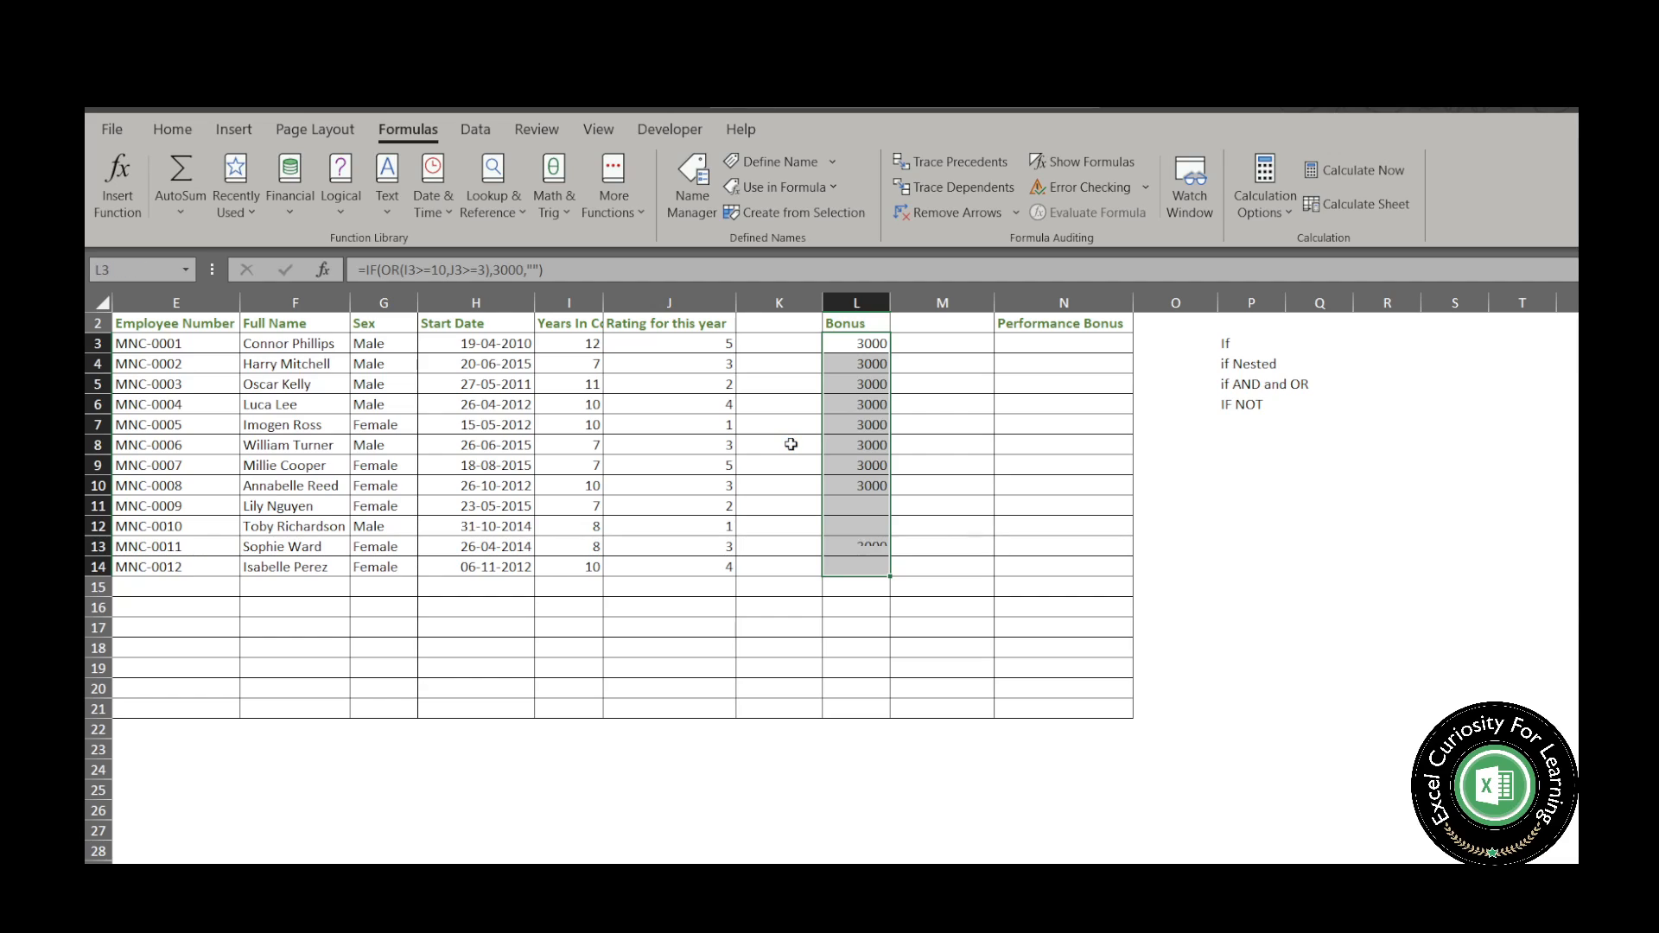
- Examine the copied IF with OR formulas row by row in the Bonus column down to L12
key(Down)
key(Down)
key(Down)
key(Down)
key(Down)
key(Down)
key(Down)
key(Down)
key(Down)
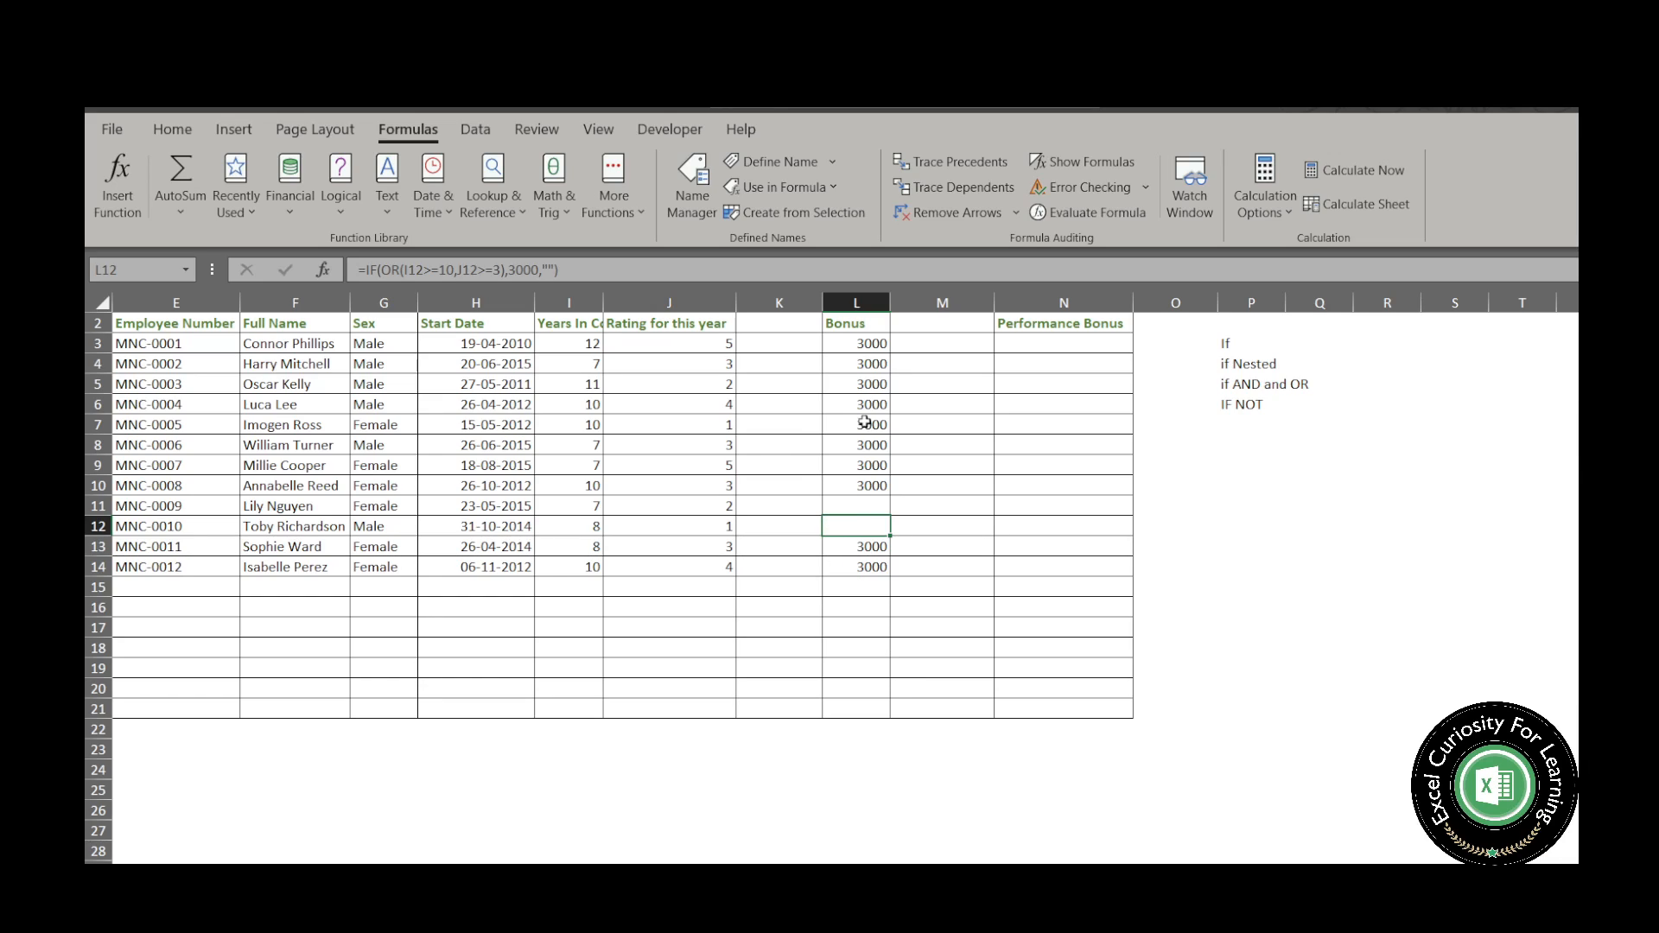
- Clear the IF with OR results from cells L3 to L14
drag(875, 345, 874, 567)
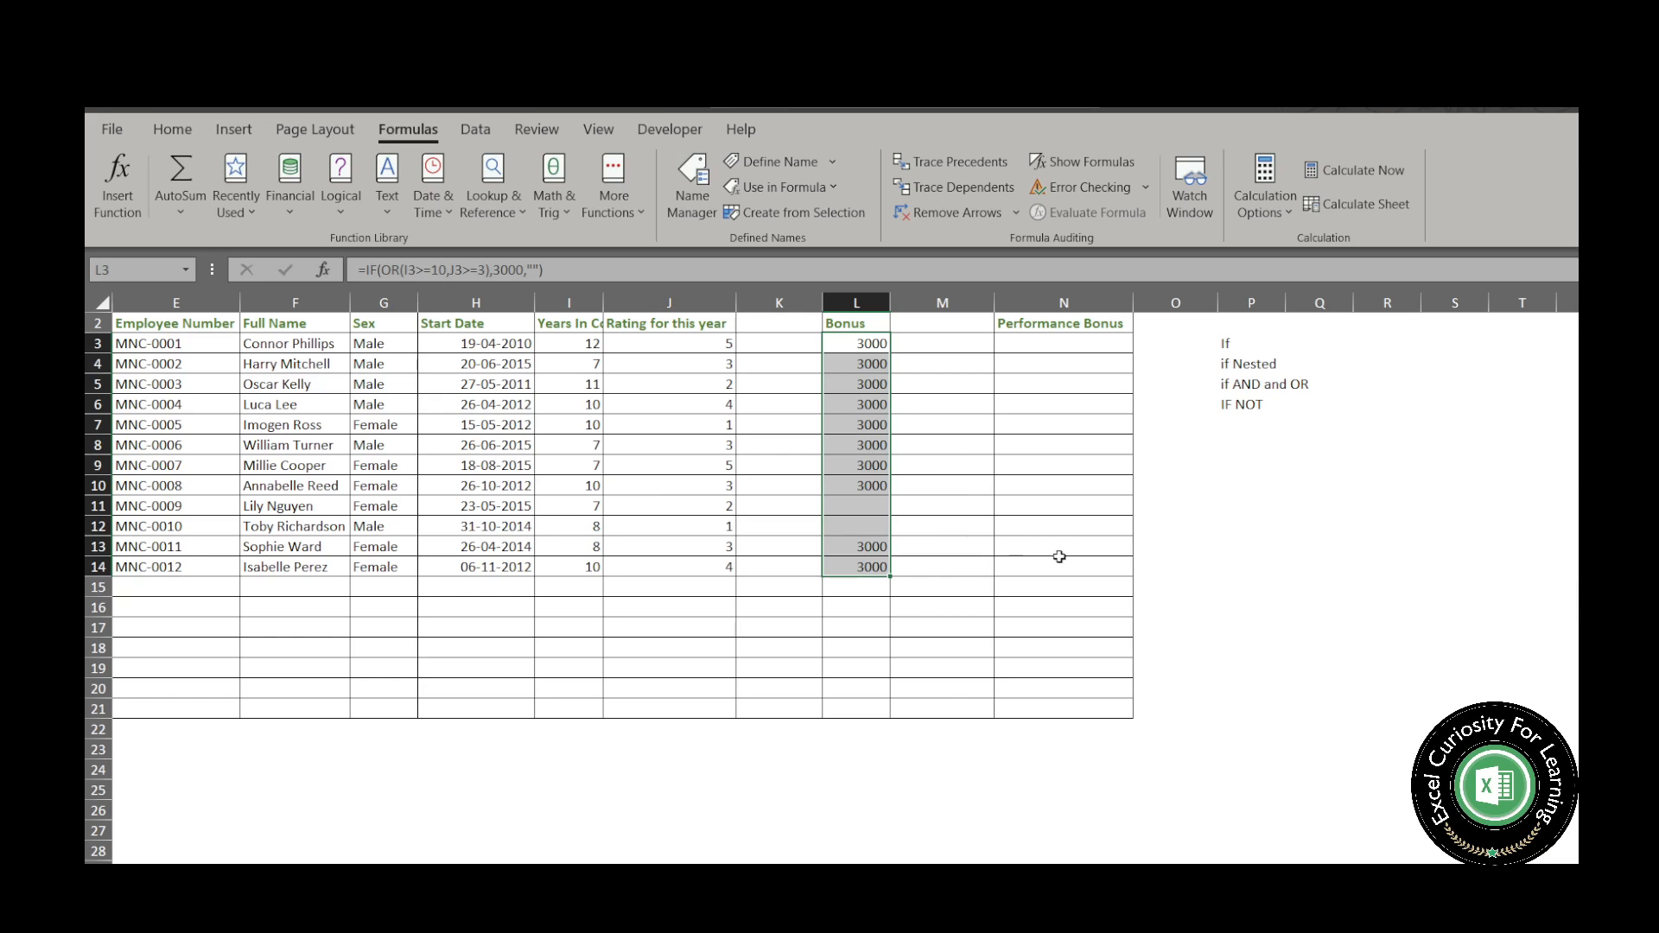
key(Delete)
- Start an IF formula in L3 with NOT(J3=1 as the condition and "Bonus will receive" as the true result
key(Up)
key(Down)
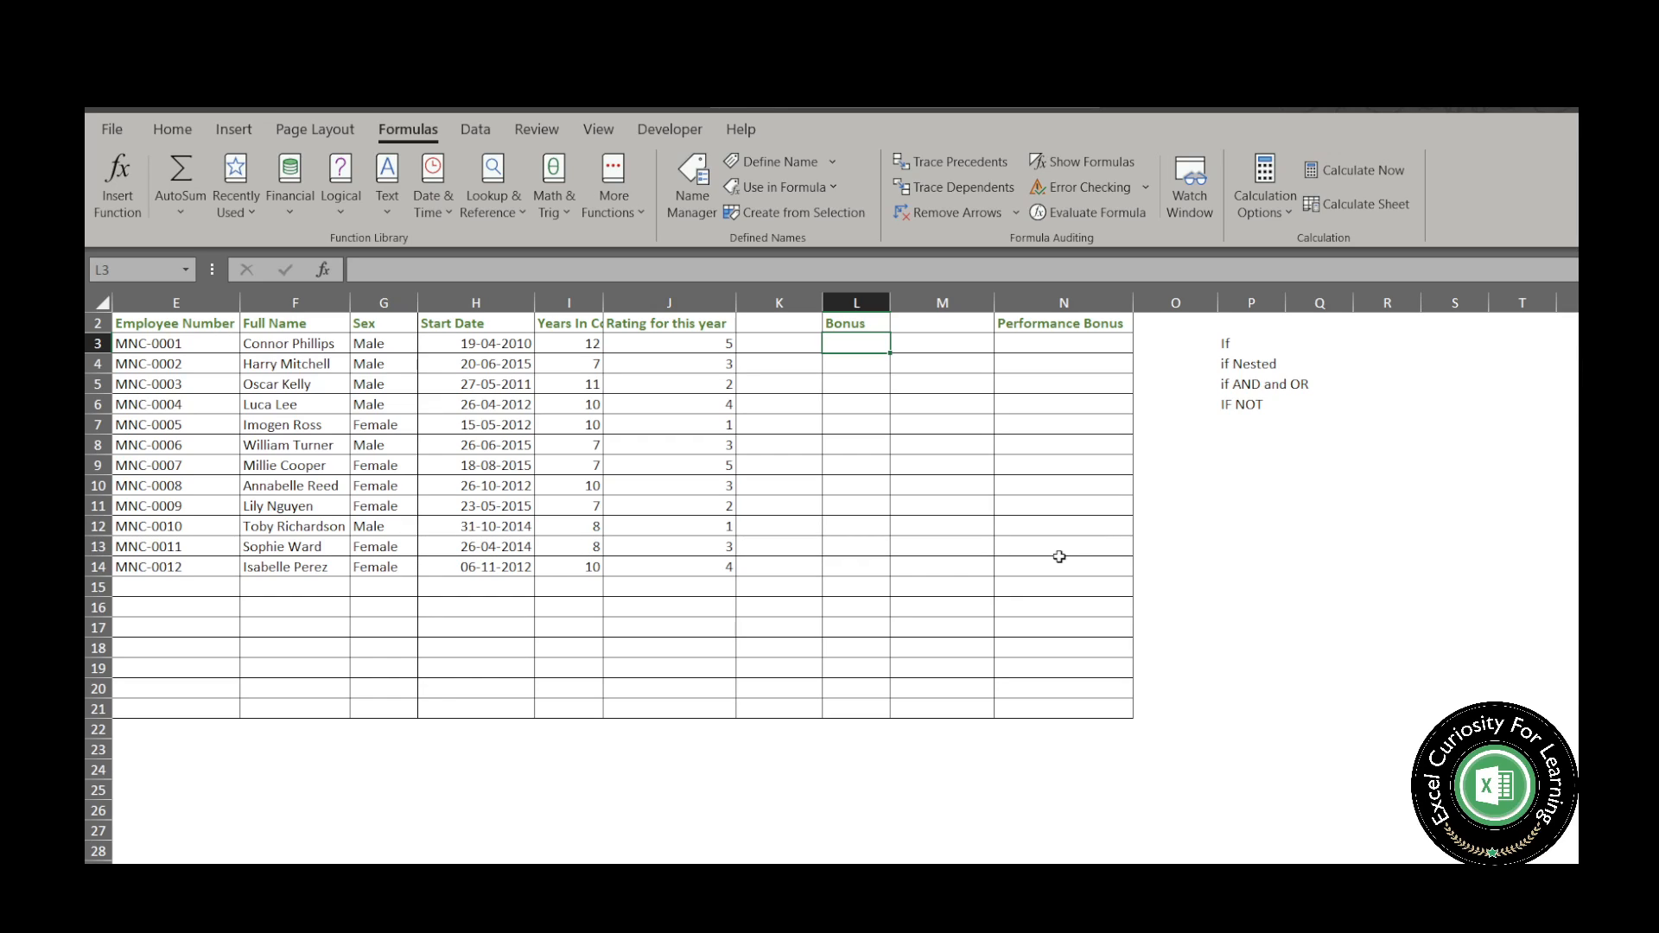
text(=IF()
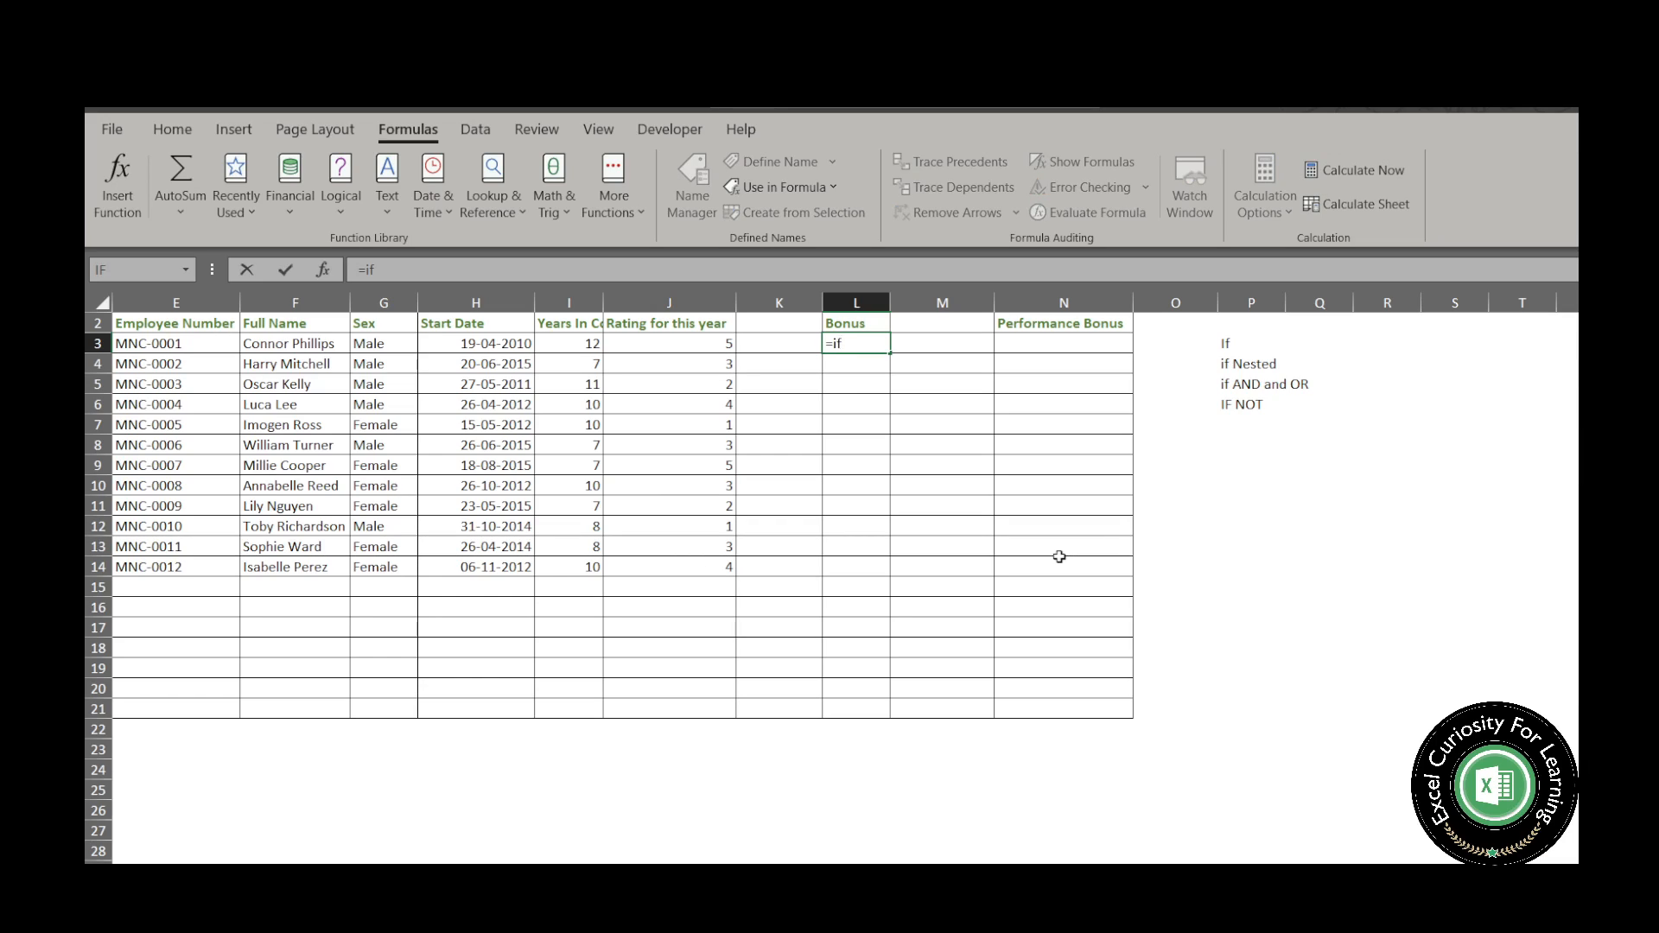
text(NOT()
click(711, 339)
text(=1,)
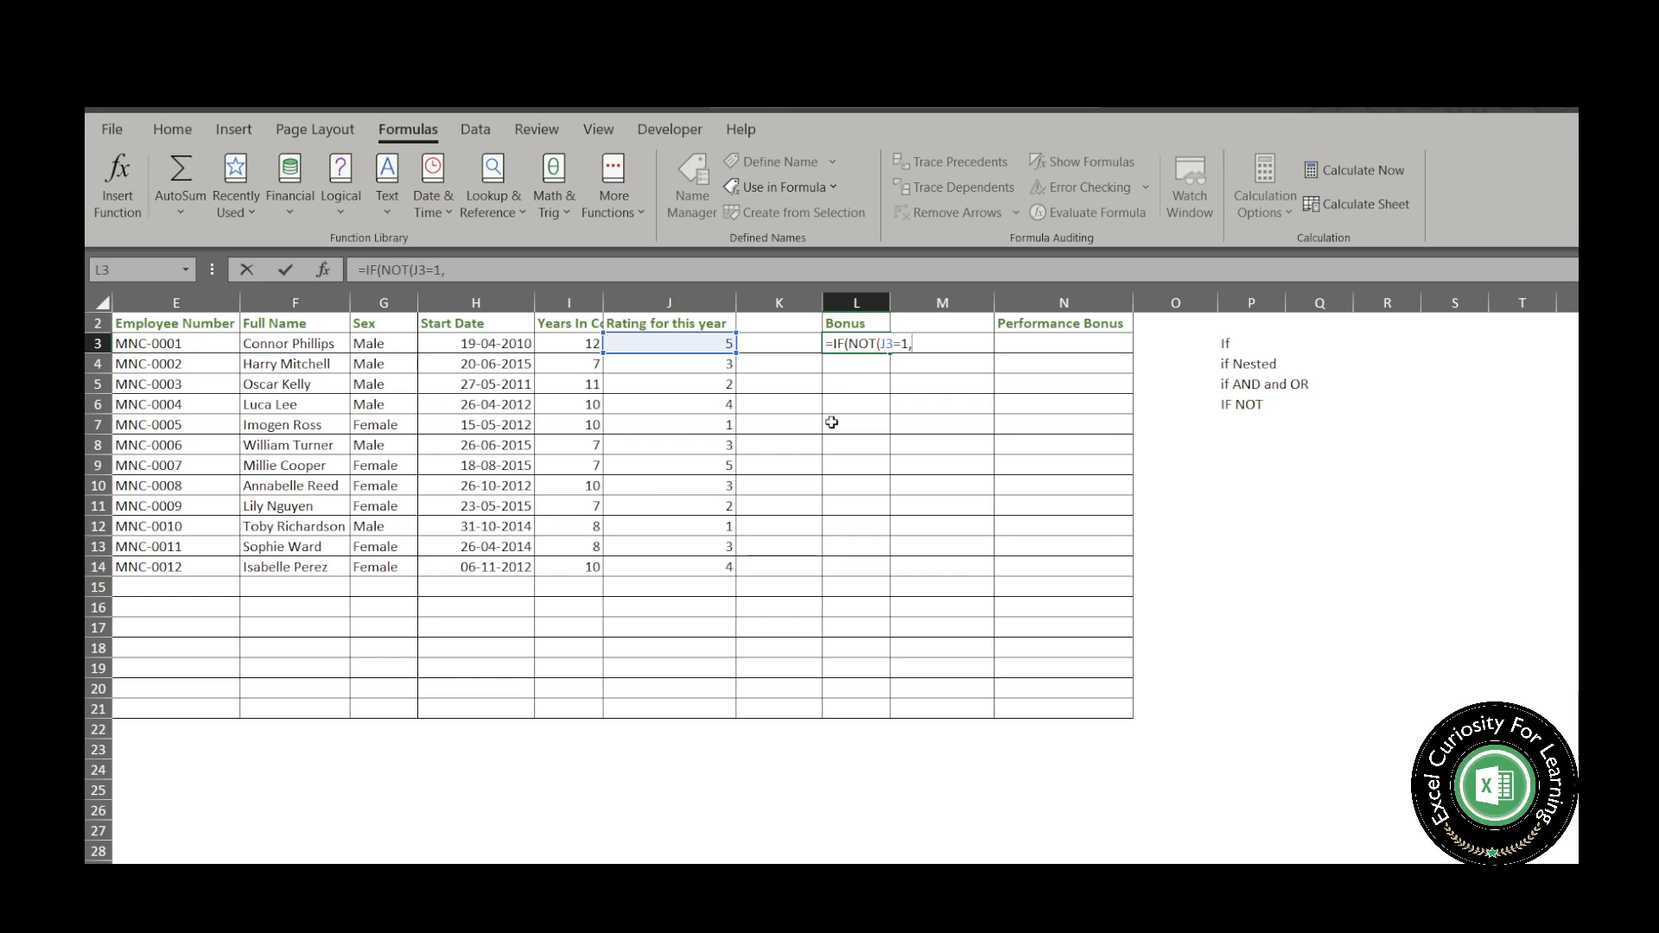
text("Bonus rec)
key(BackSpace)
key(BackSpace)
key(BackSpace)
text(will receive")
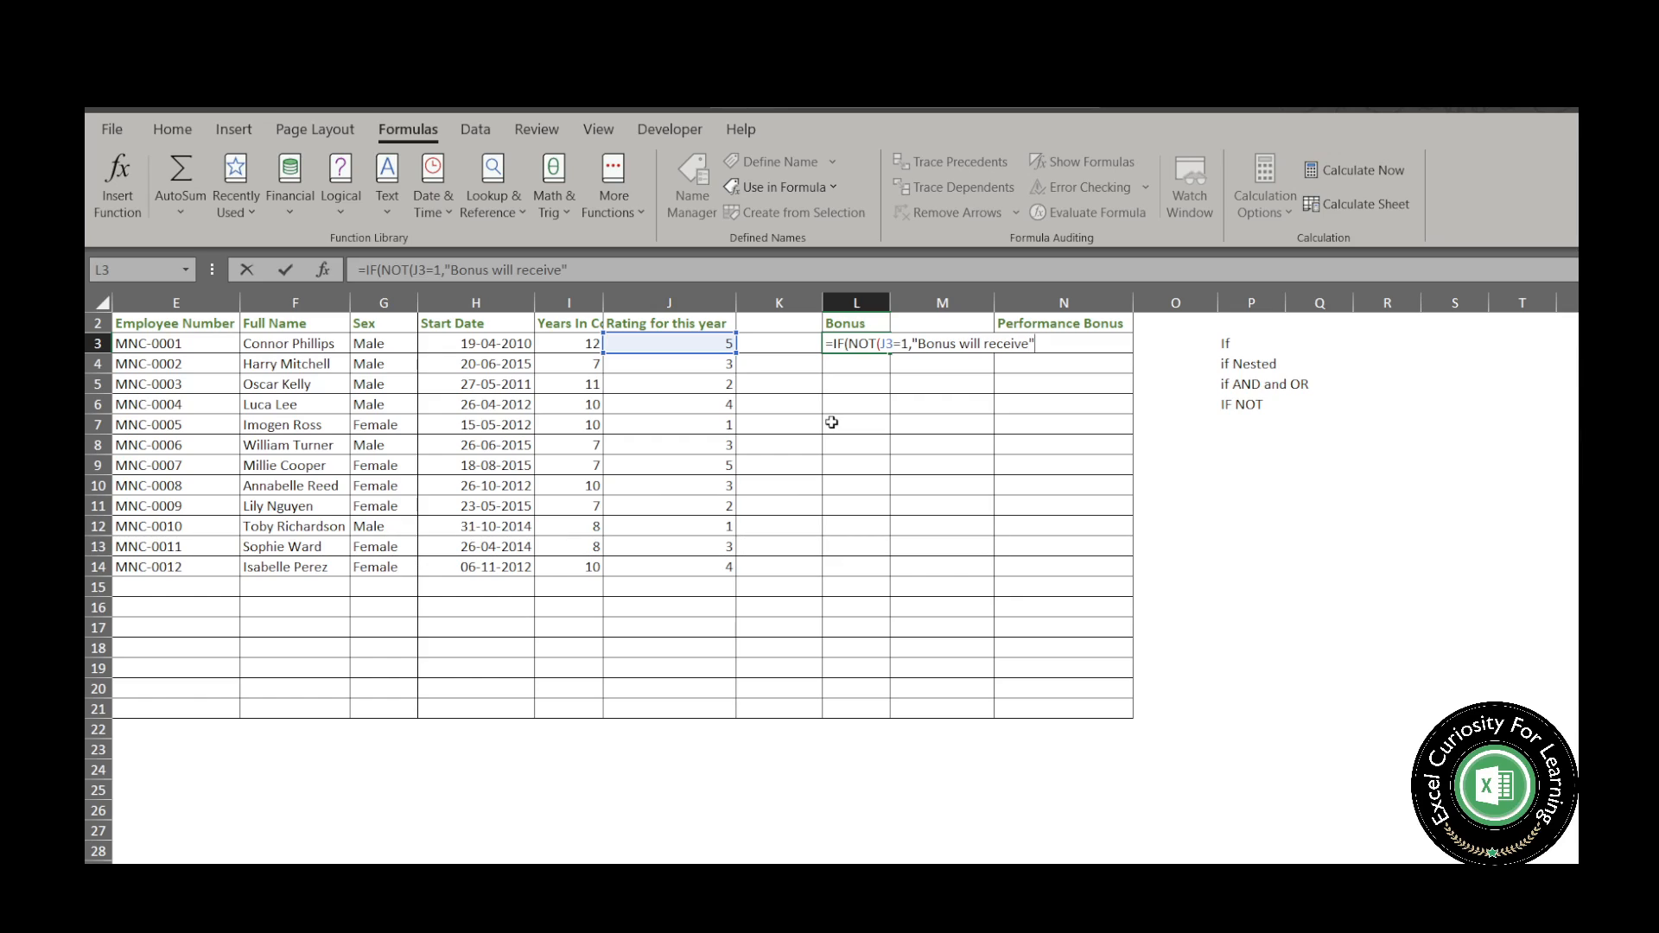
- Add "No Bonus" as the false result of the L3 formula and try to enter it
text(,)
text("No Bin)
key(BackSpace)
key(BackSpace)
text(onus"))
key(Return)
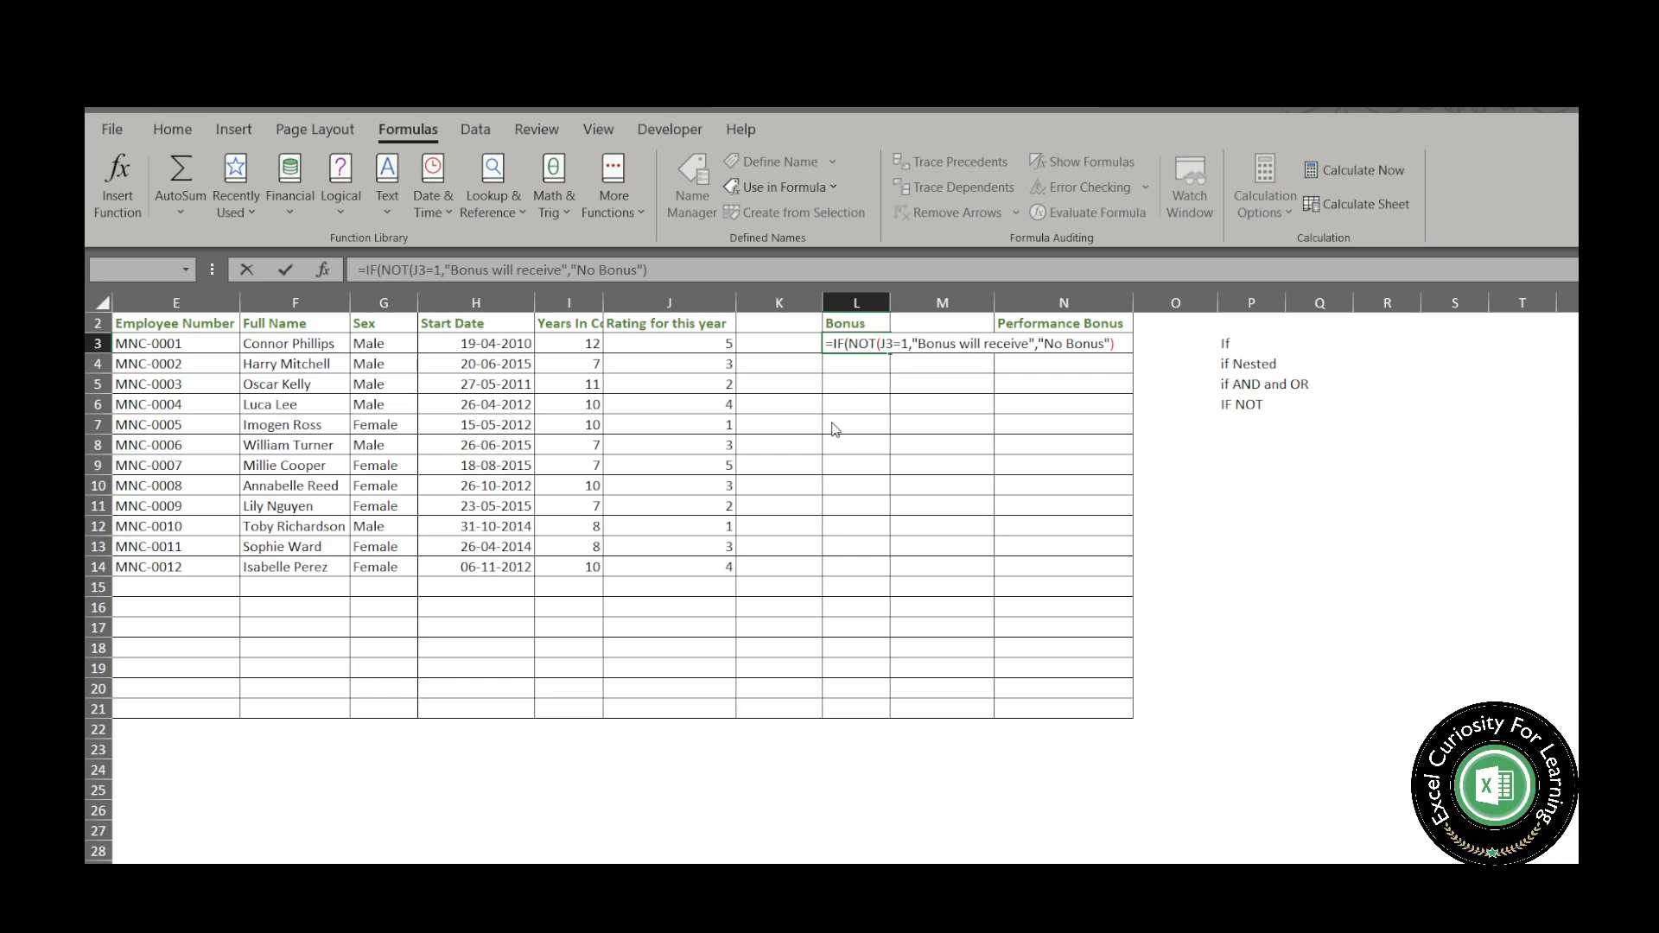
key(Return)
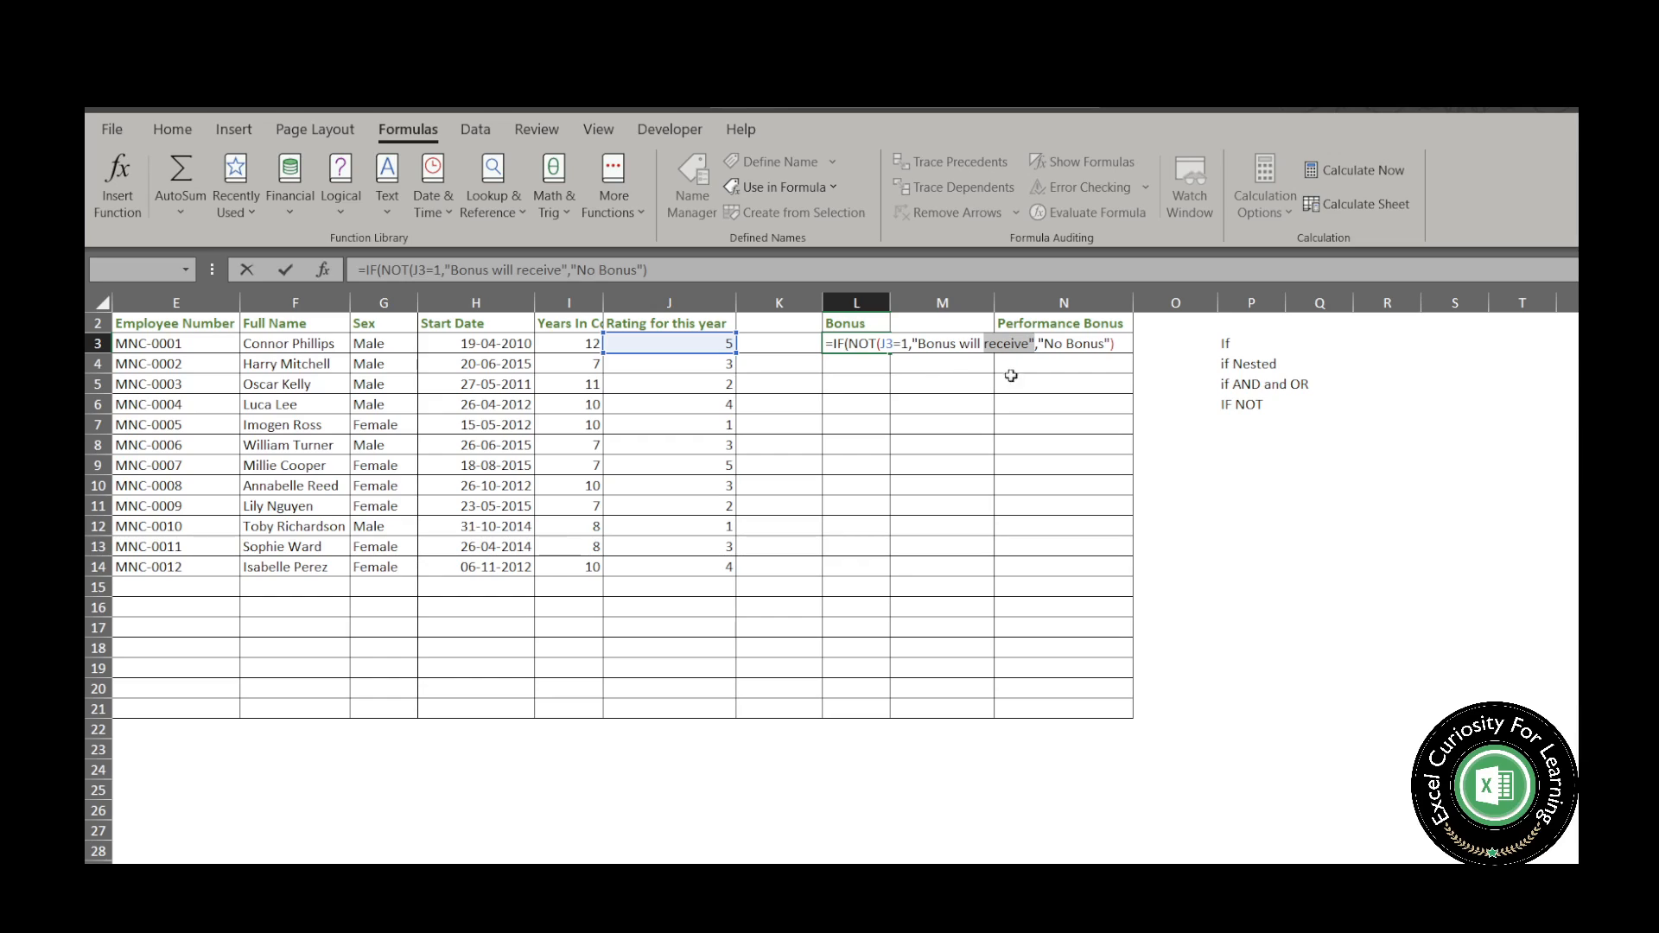
- Close the NOT condition with a bracket after J3=1 and enter the corrected formula in L3
click(909, 343)
text())
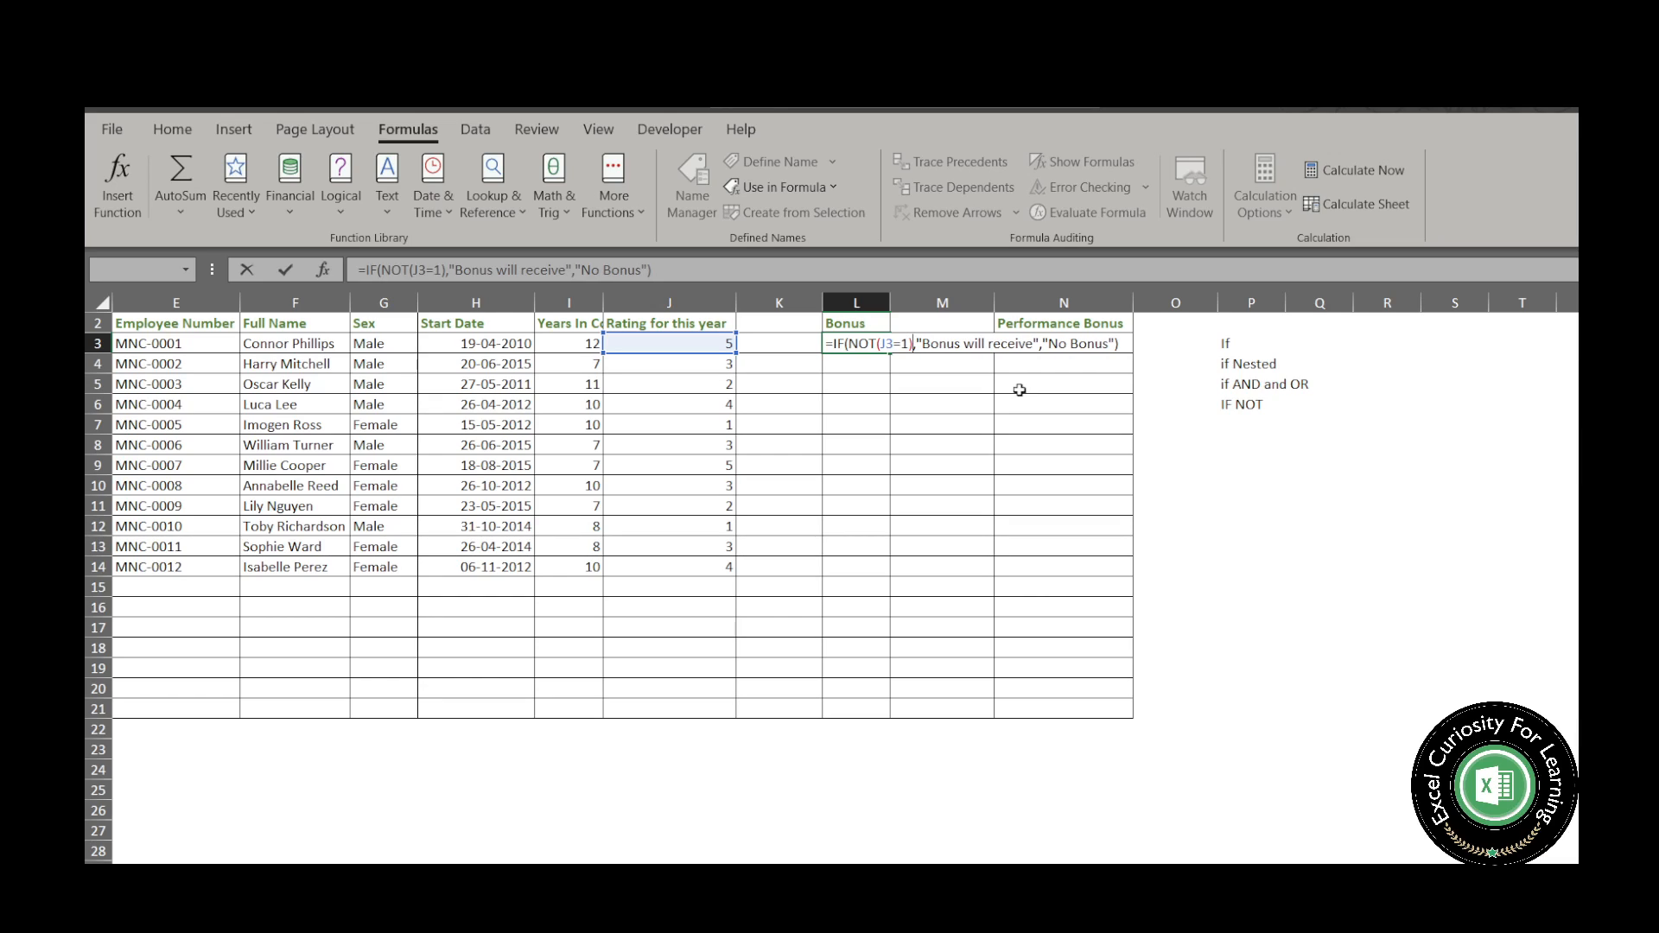
key(Return)
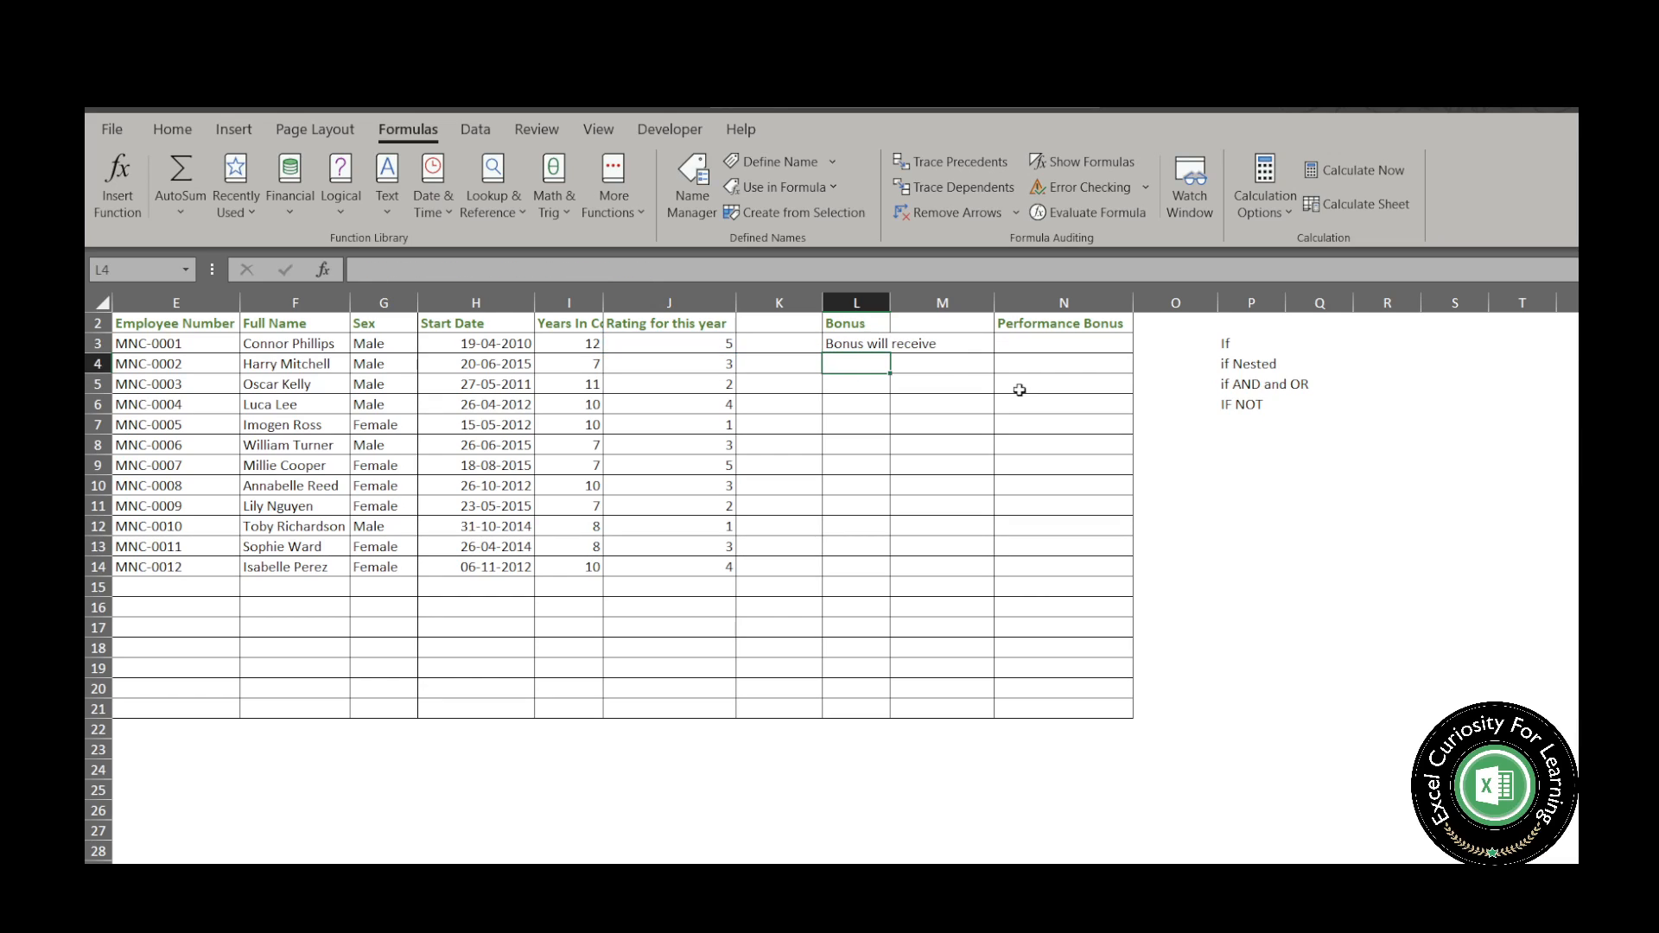
- Fit the Bonus column width to its text and fill the IF NOT formula from L3 down to L14
double_click(889, 303)
click(924, 349)
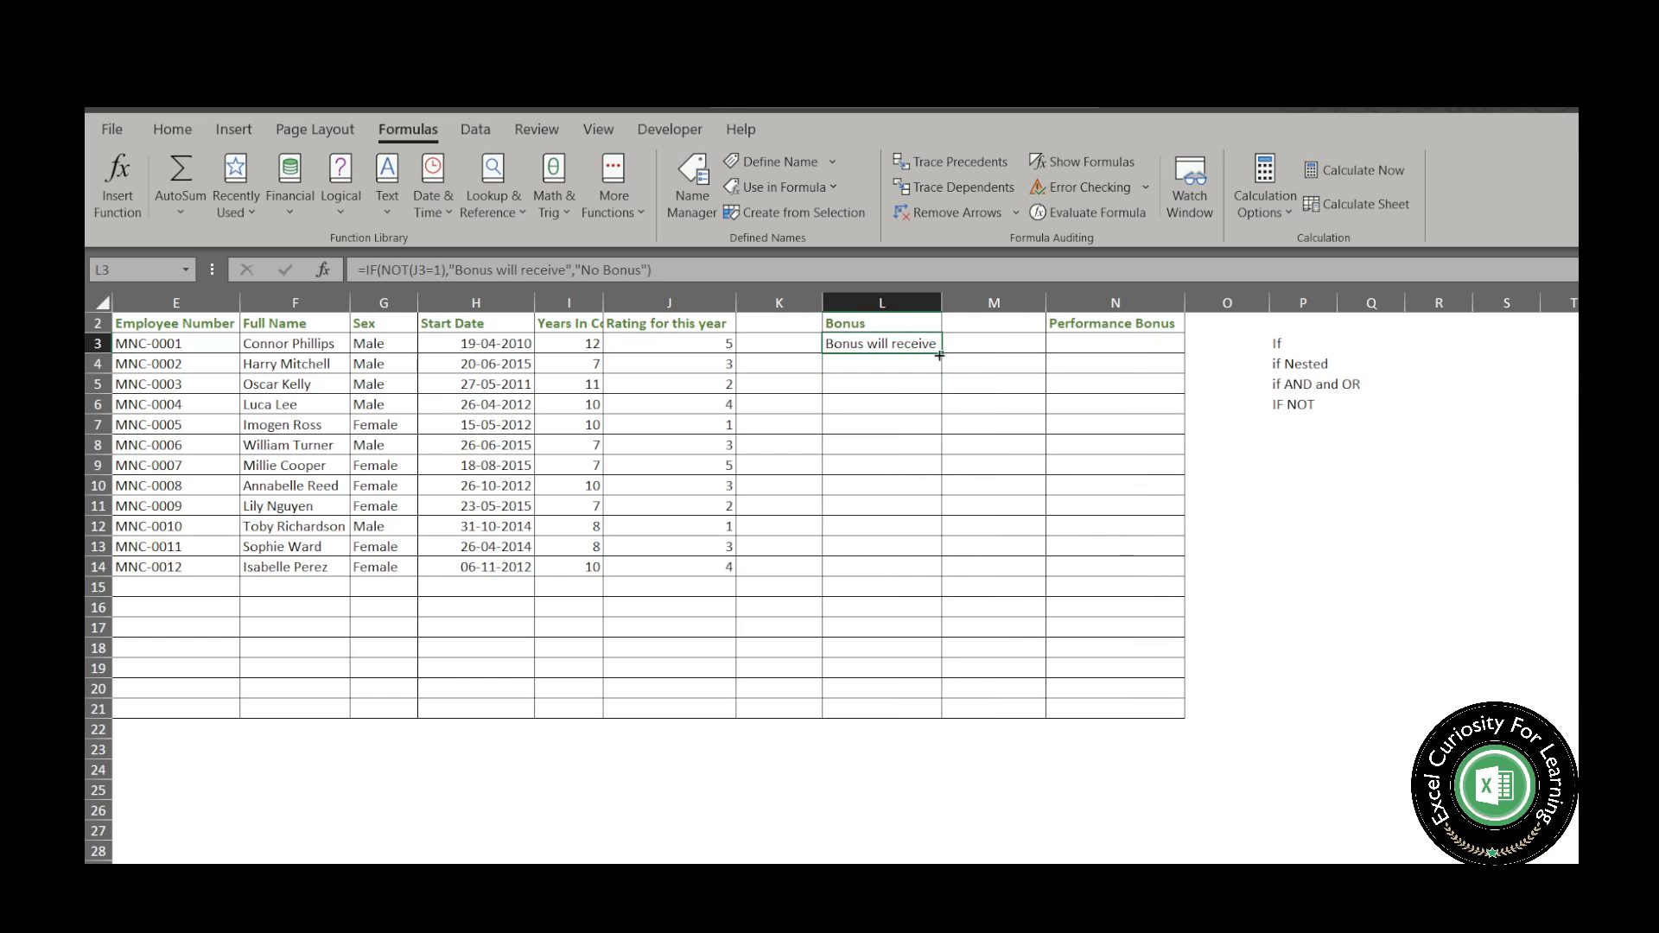
drag(940, 353, 940, 571)
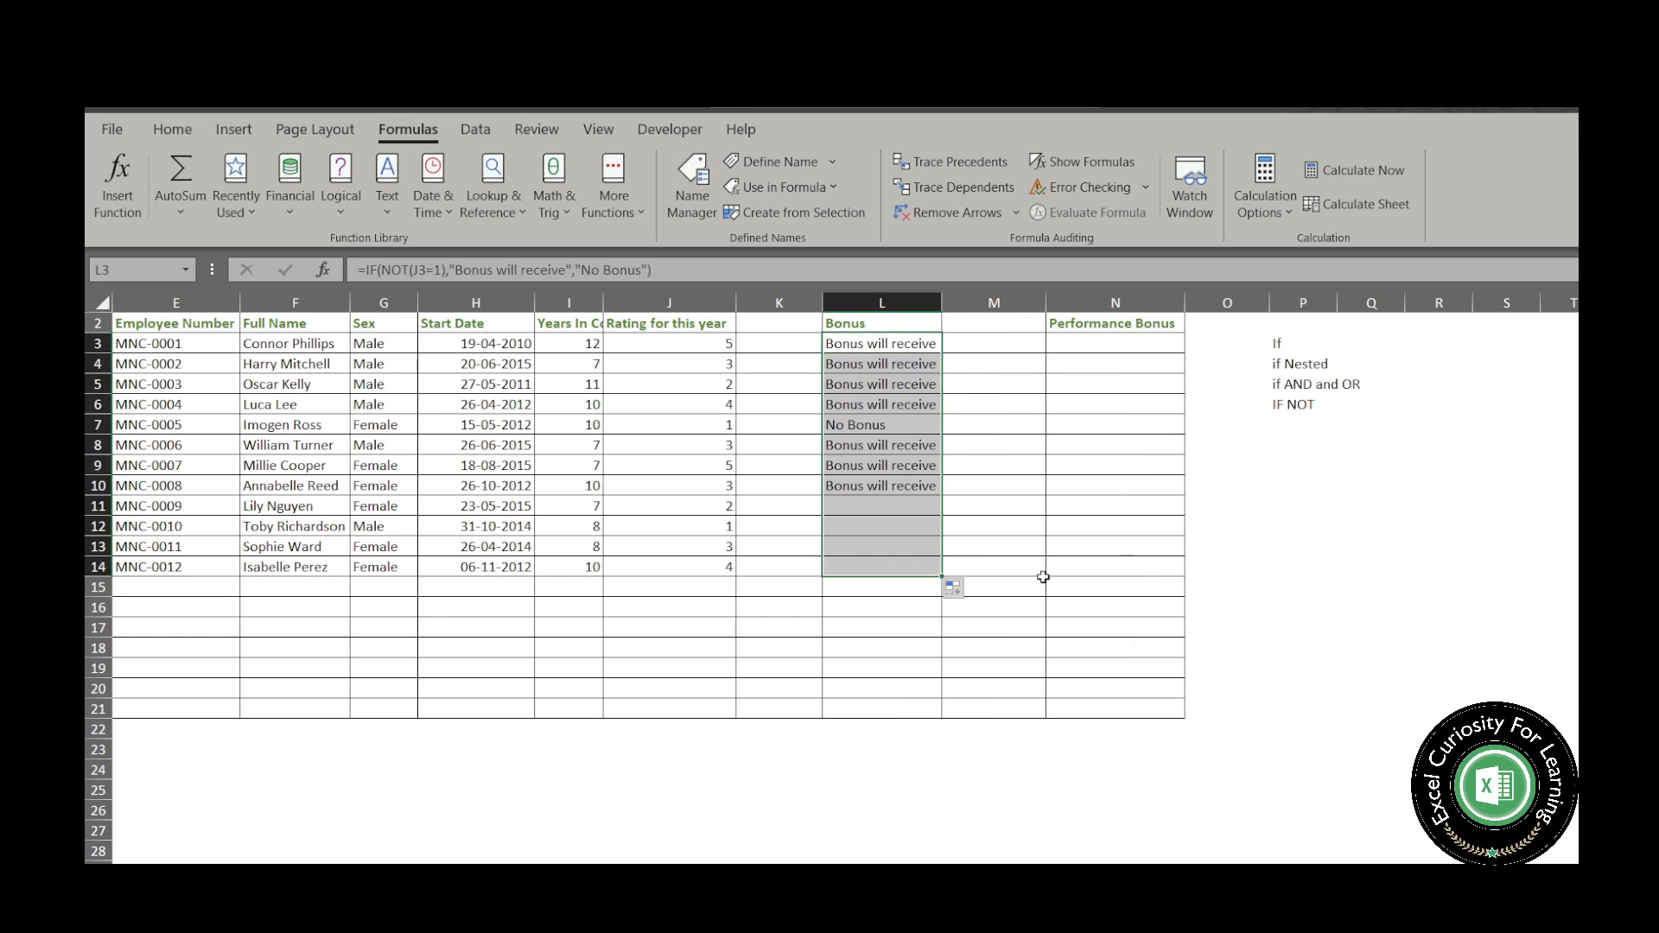
- Compare the Bonus formula in L7 with the rating in J7, and check the rating in J12
click(1067, 549)
click(910, 428)
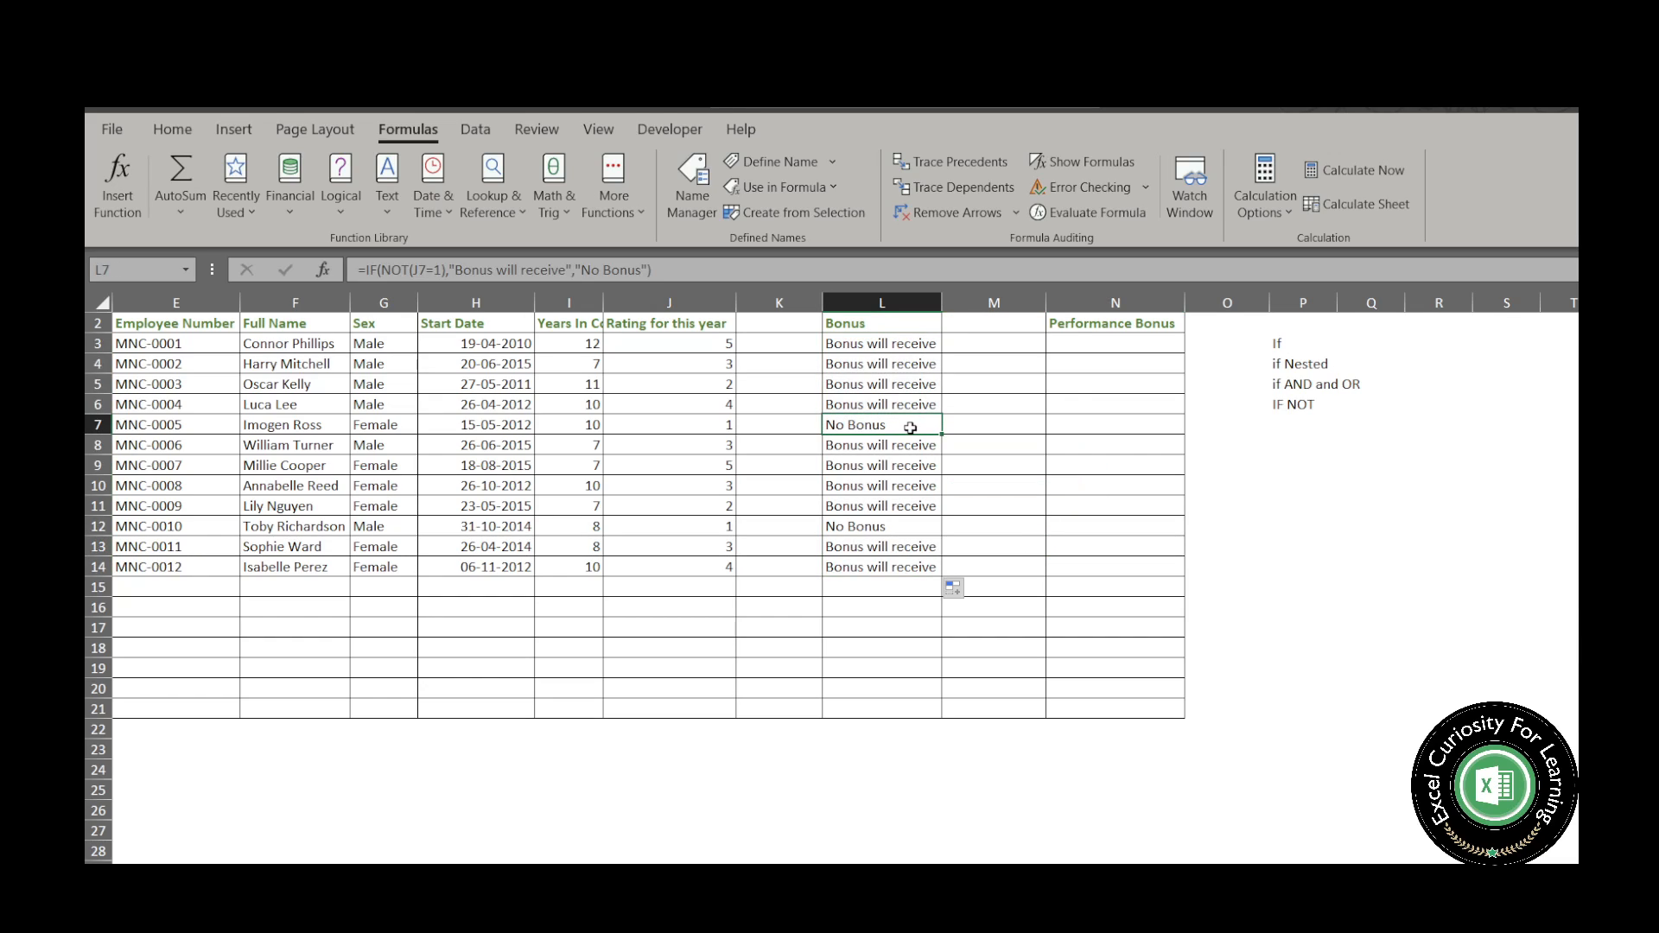
click(729, 427)
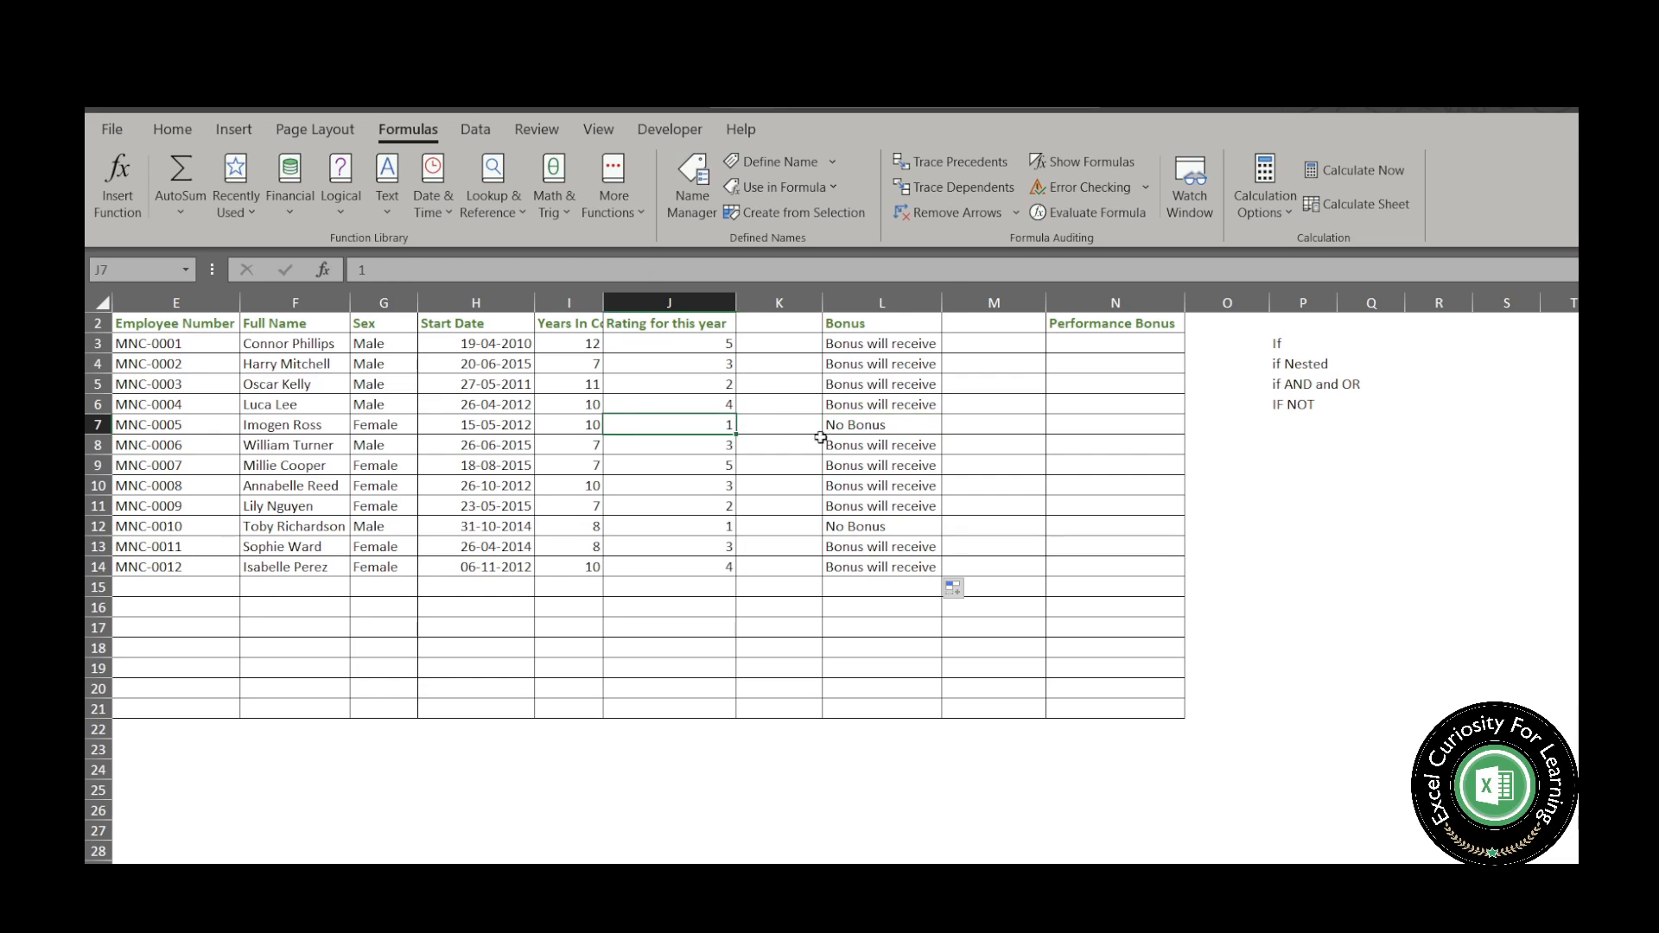
click(897, 424)
click(730, 526)
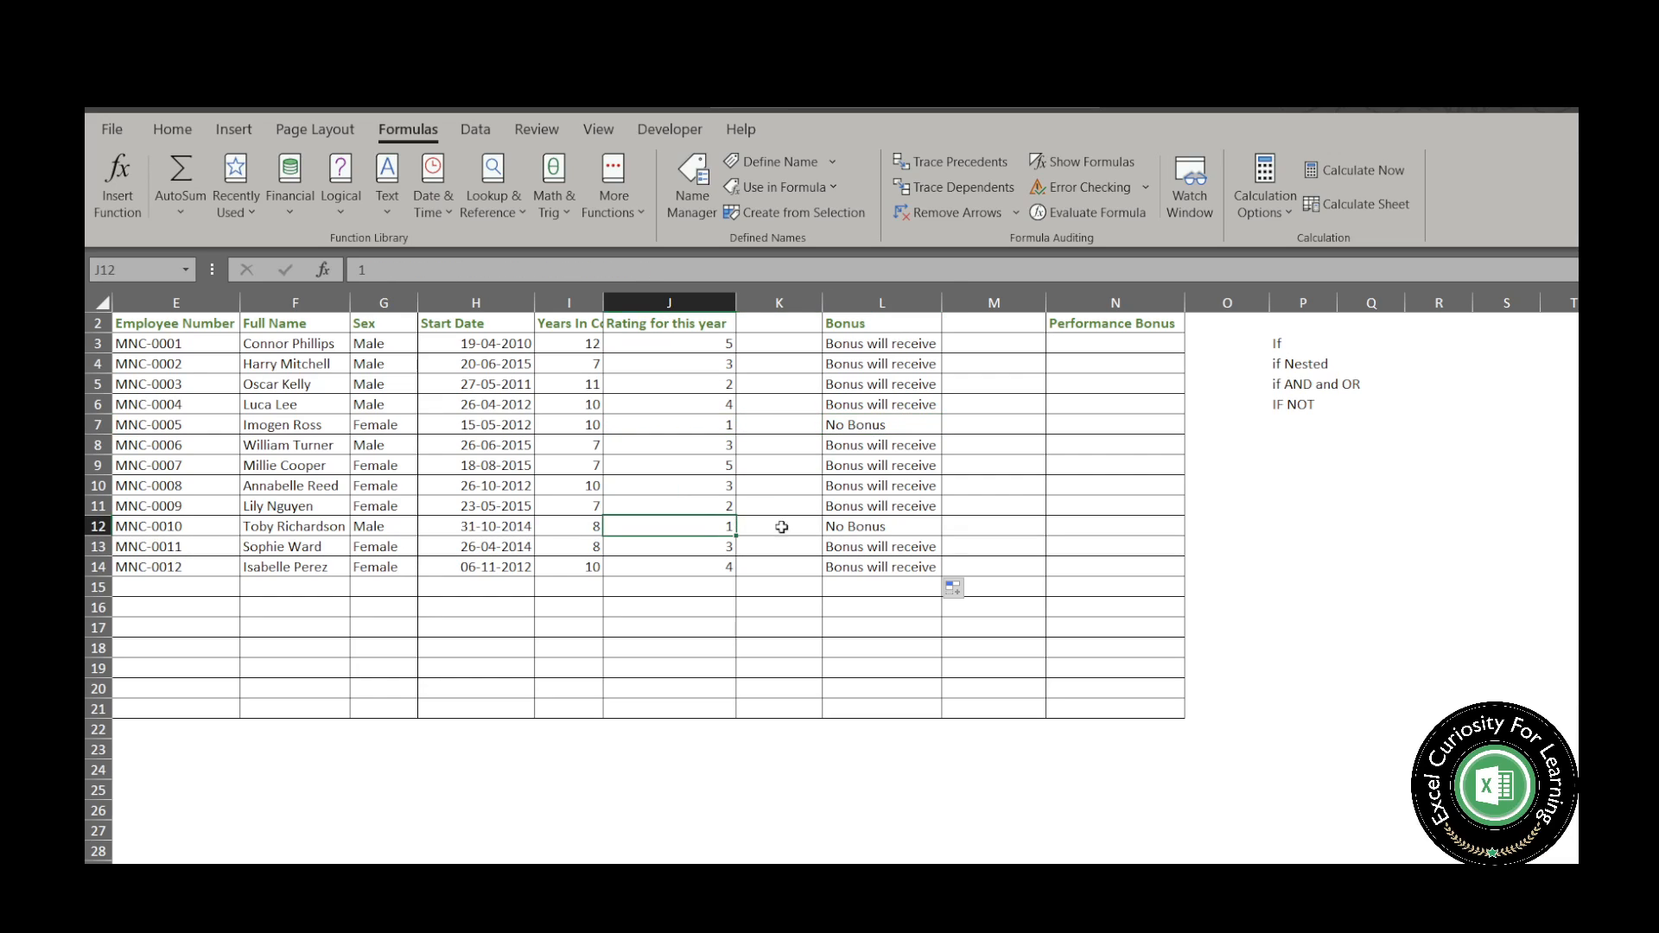